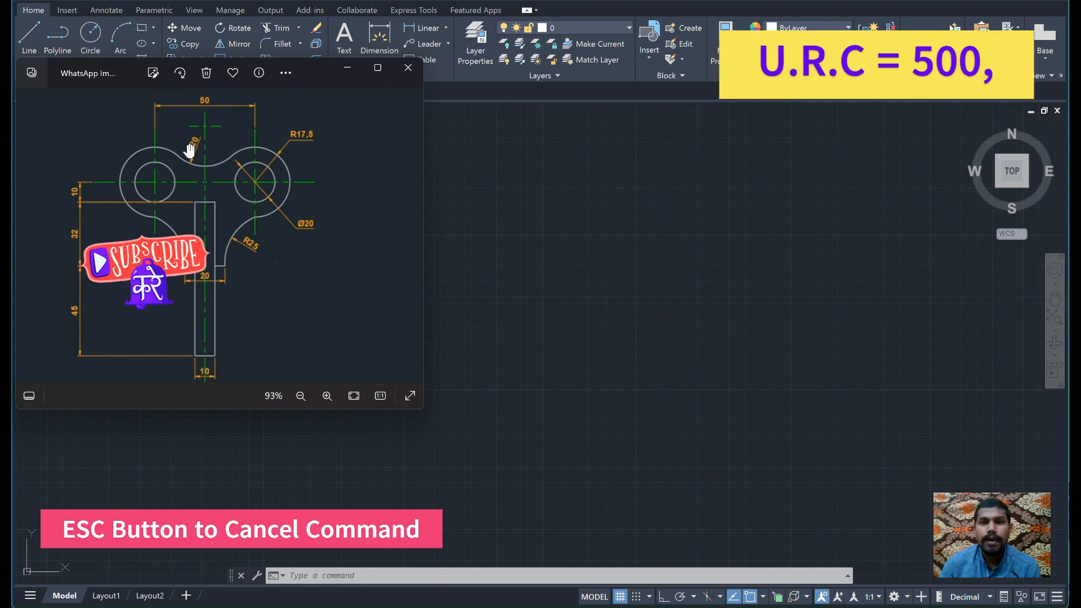
- Put the reference image away and start resetting the model space limits with the lower-left corner at 0,0
click(347, 69)
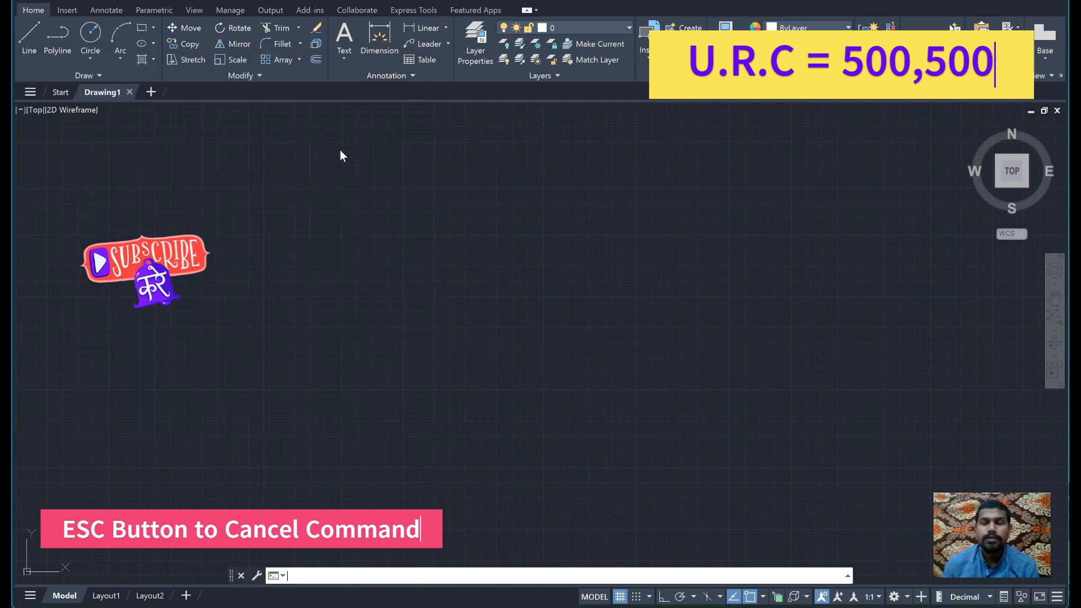
click(372, 339)
key(Escape)
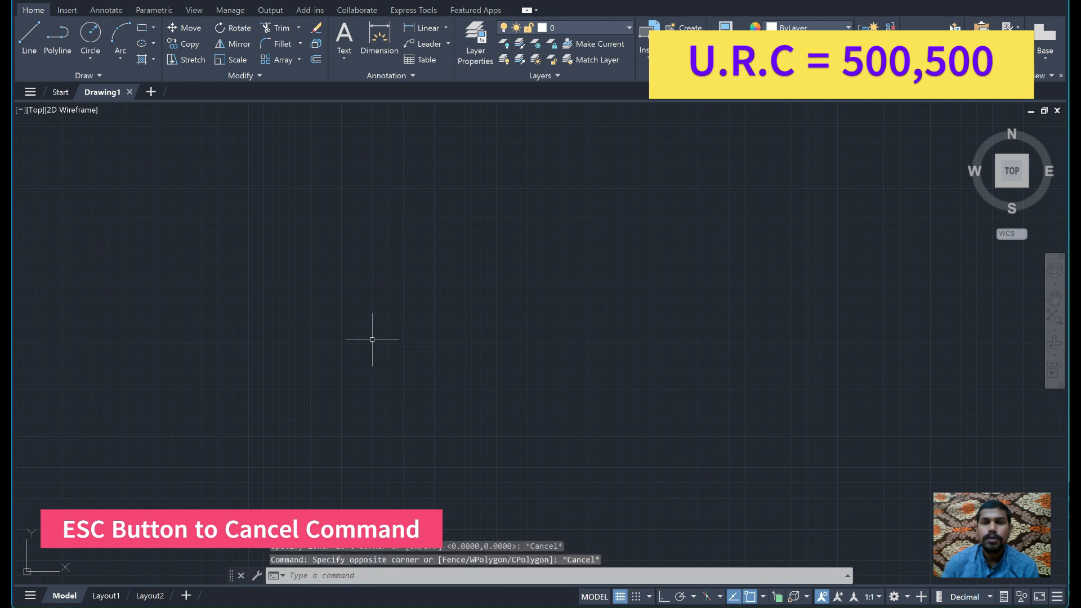
text(lim)
key(Return)
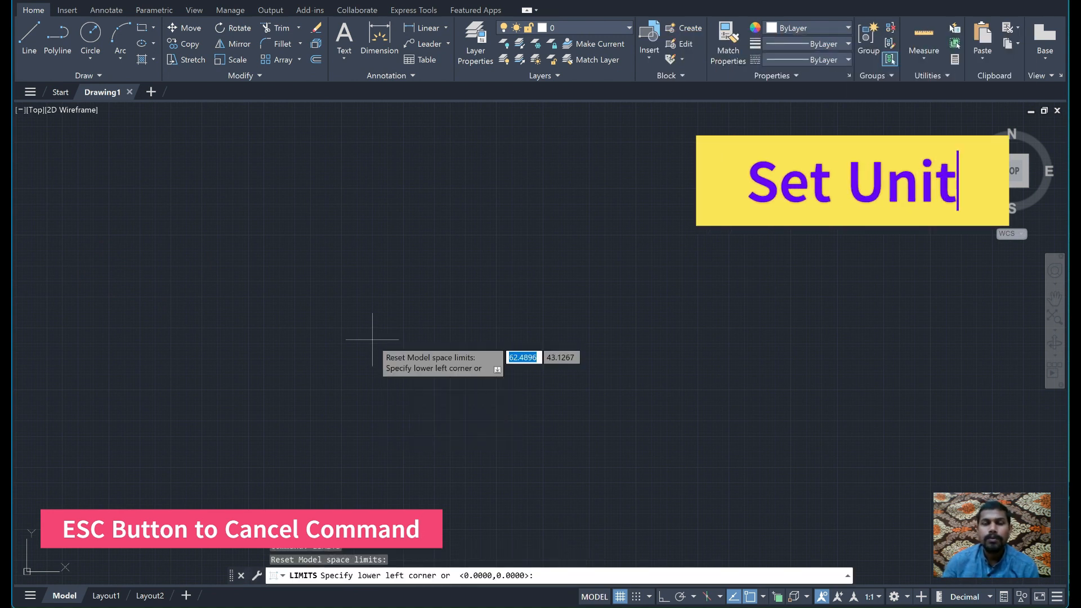
text(0.0)
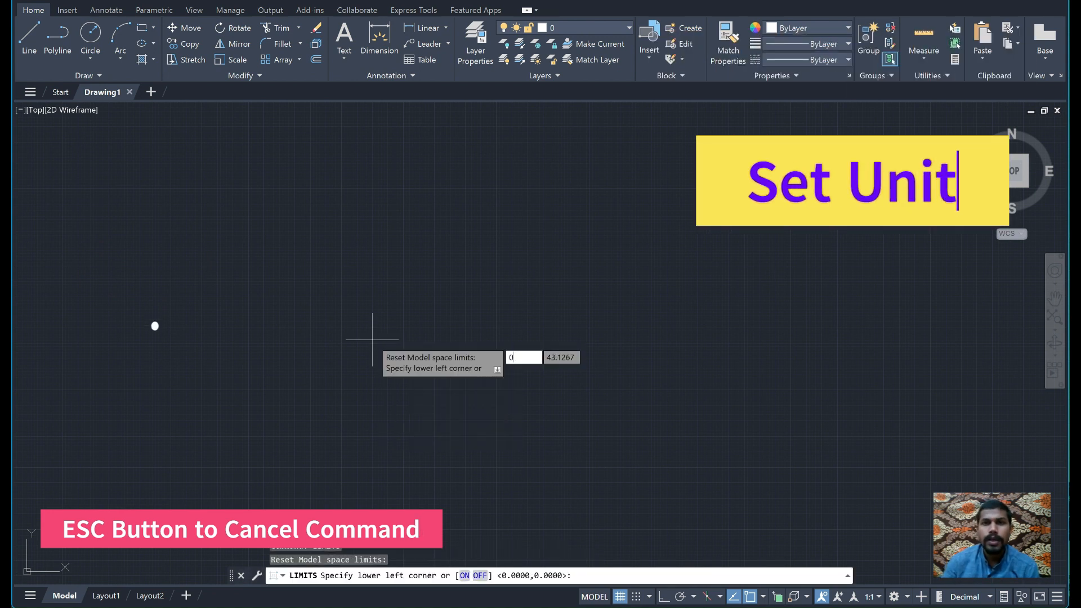
key(BackSpace)
key(BackSpace)
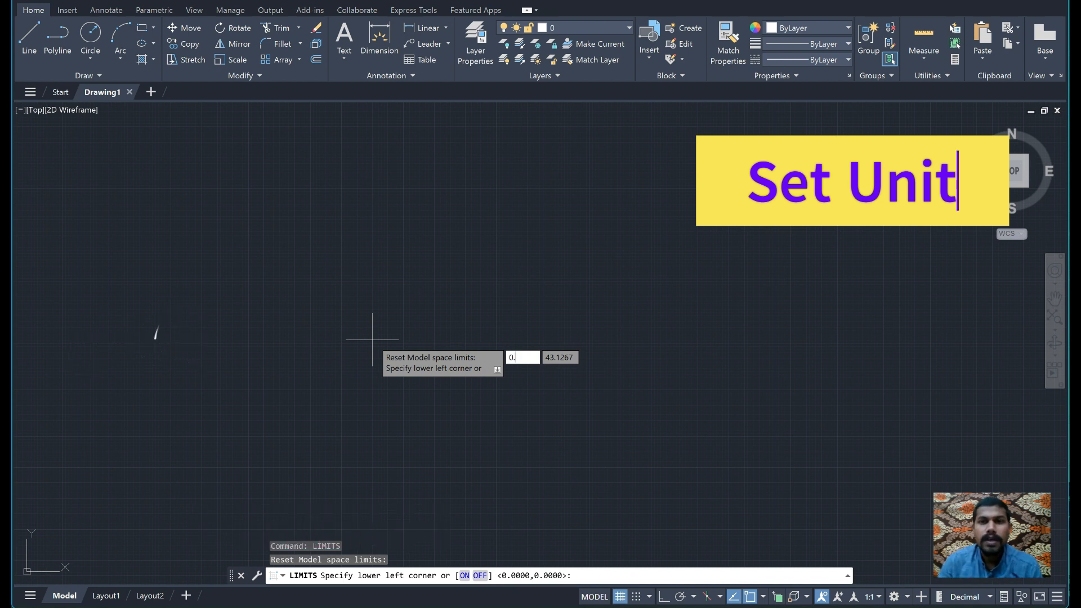
text(,0)
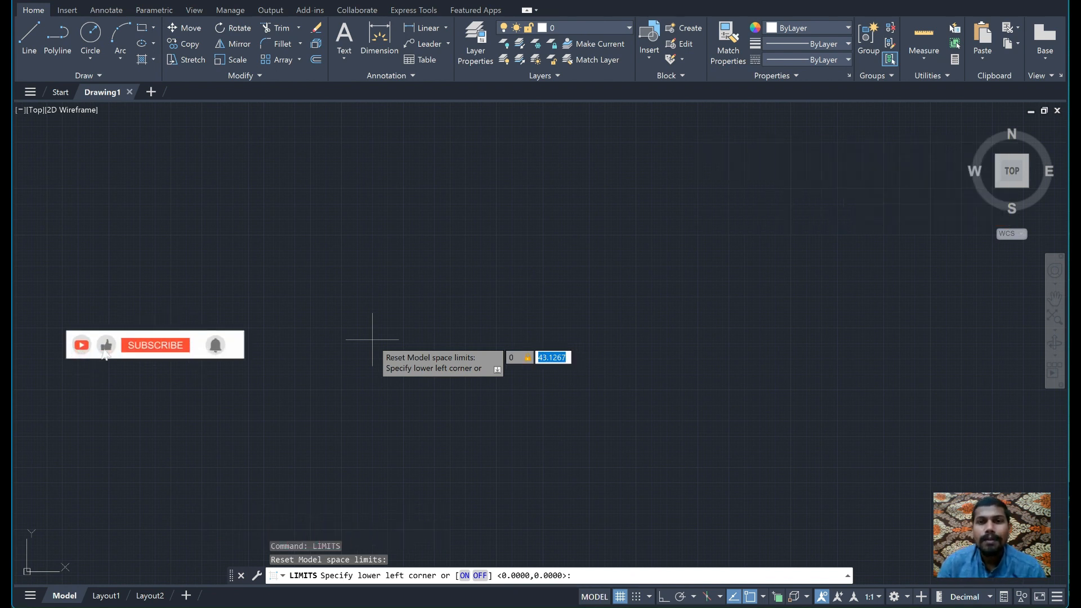
key(Return)
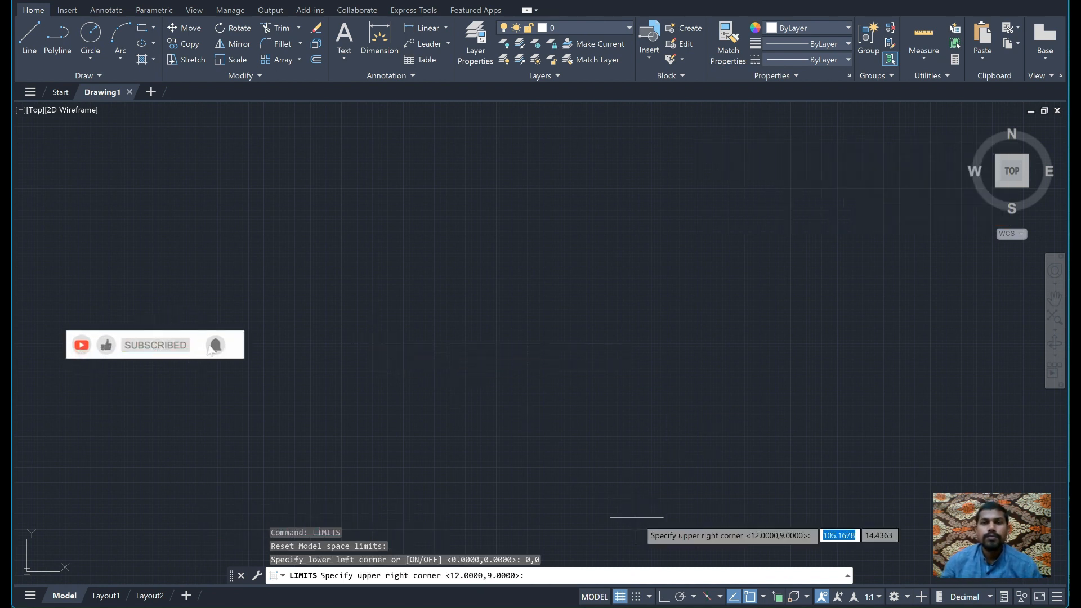
- Check the reference image and set the upper-right corner of the drawing limits to 500,500
click(703, 607)
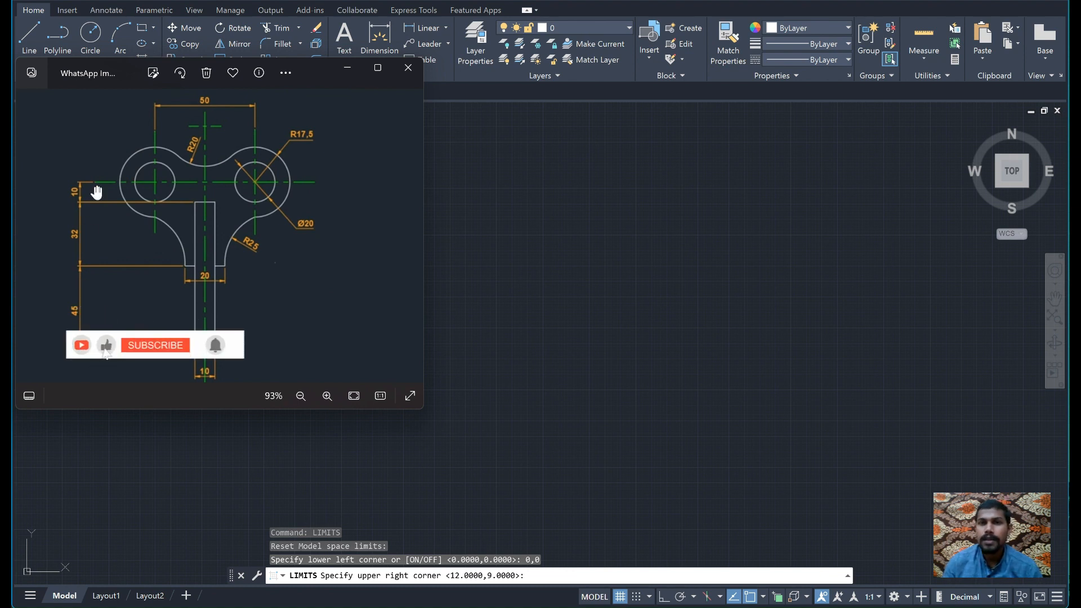
click(346, 72)
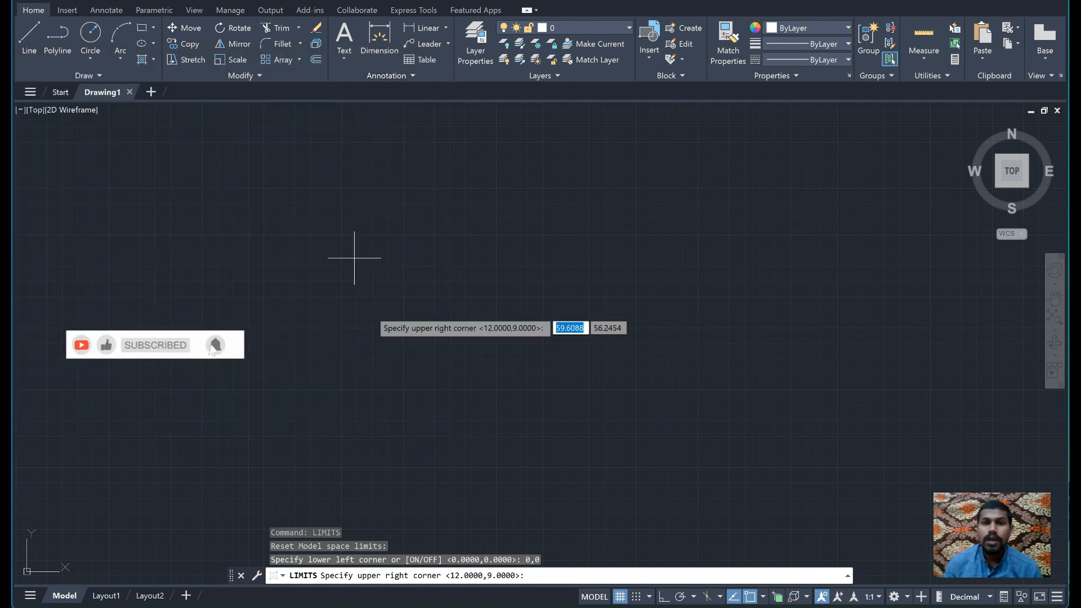
text(5)
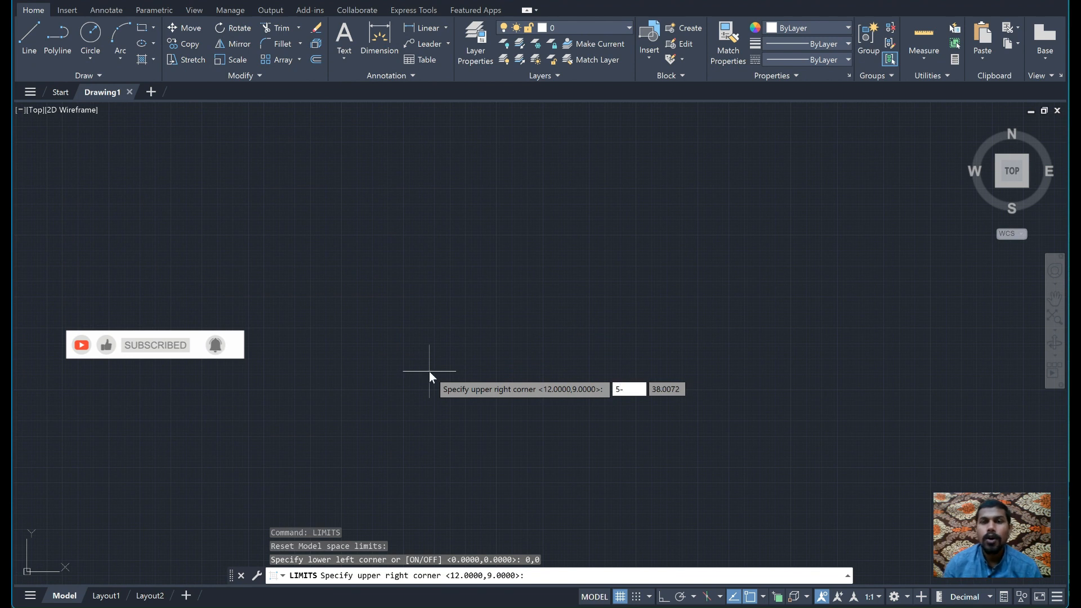
text(00)
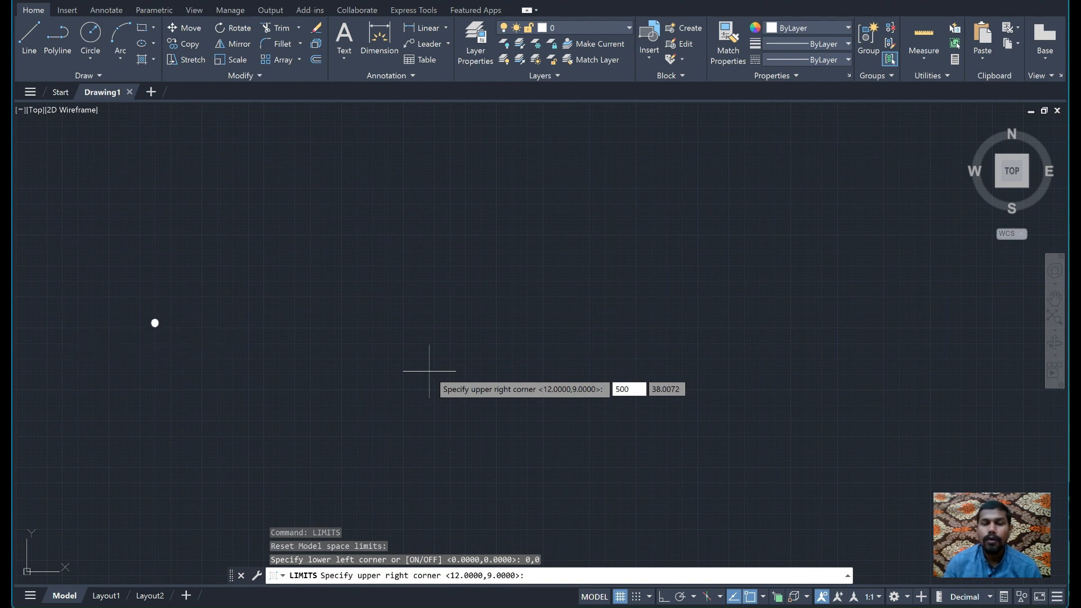
key(Tab)
text(500)
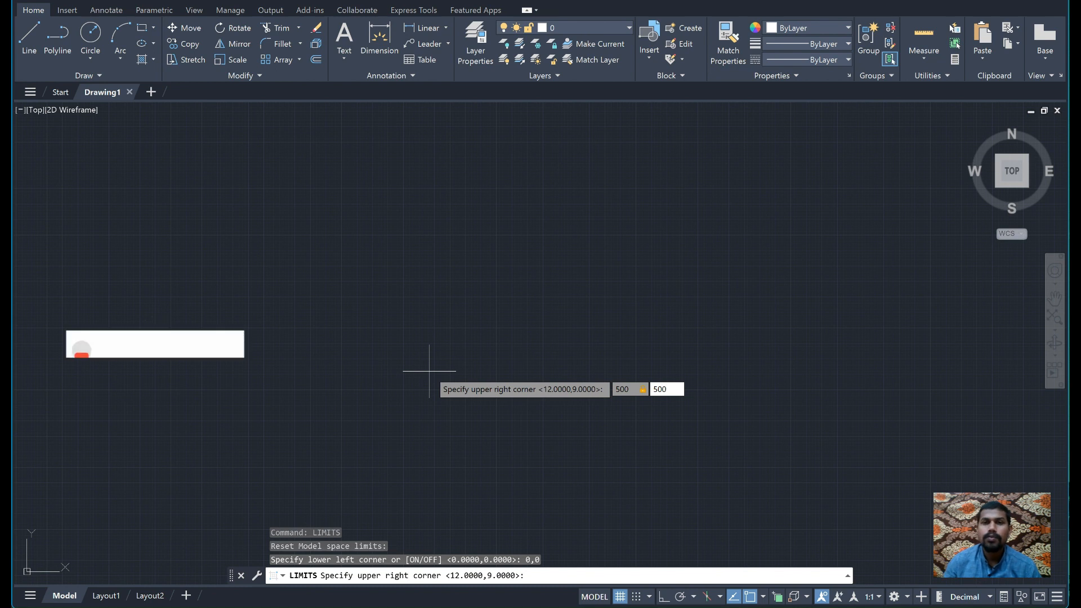
key(Return)
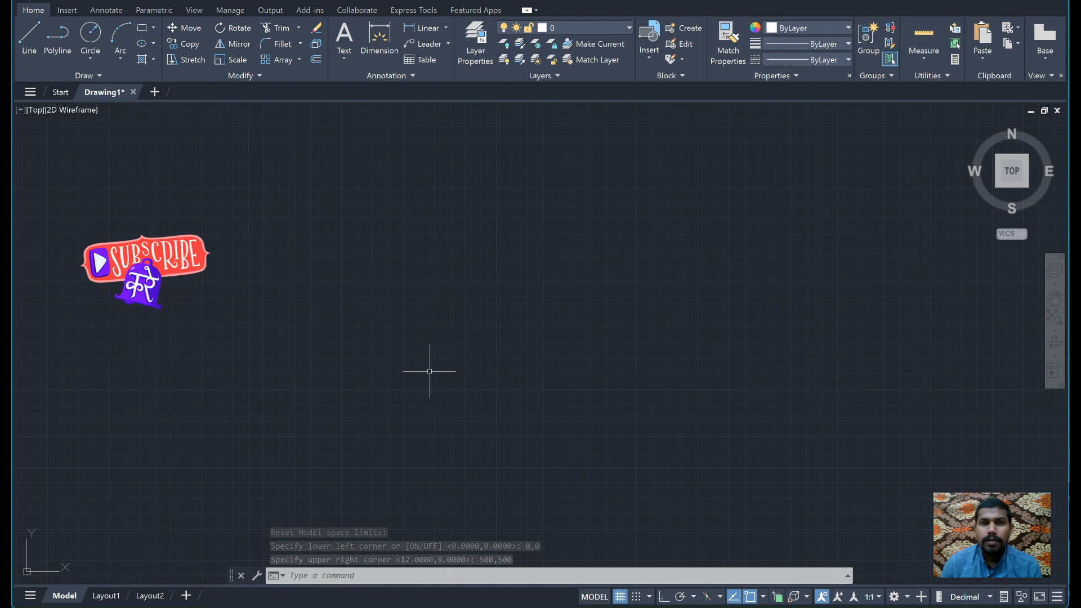
- Configure the drawing units with a length precision of 0.000 and millimeters as the insertion scale
text(un)
key(Return)
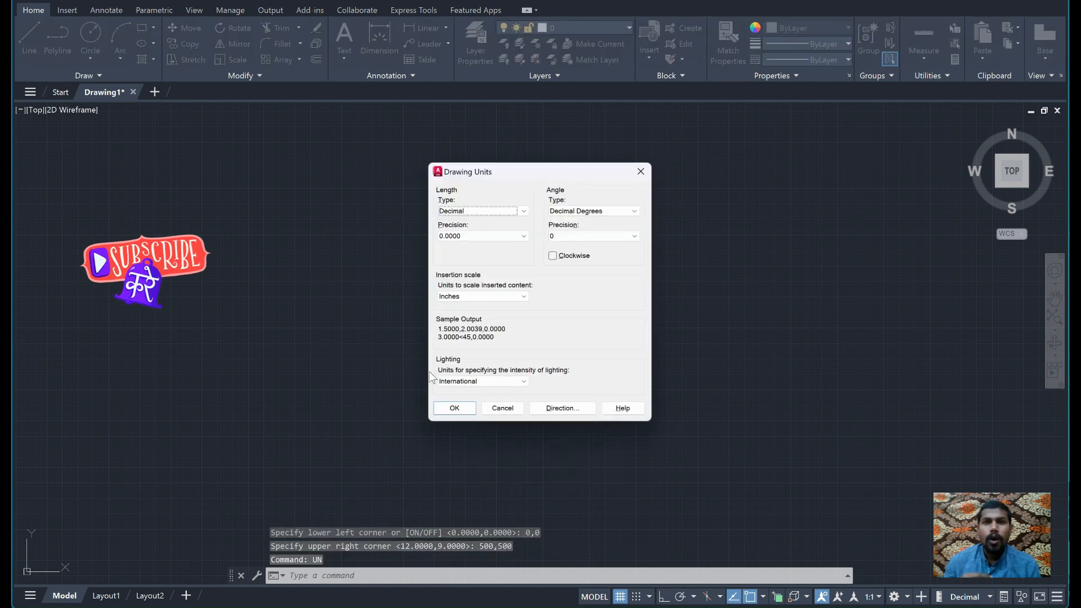
click(499, 237)
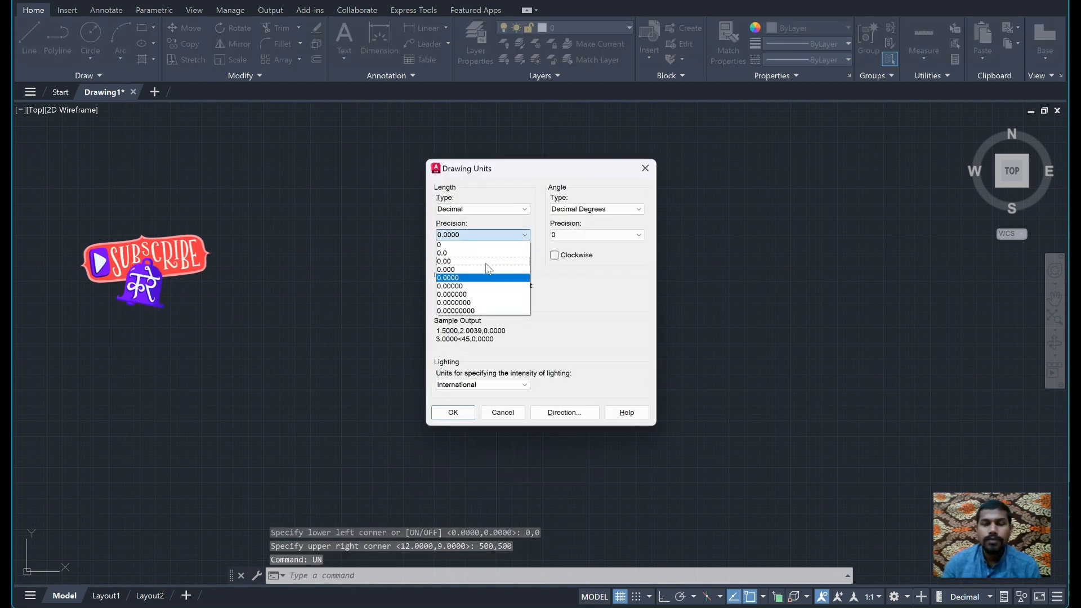
click(485, 268)
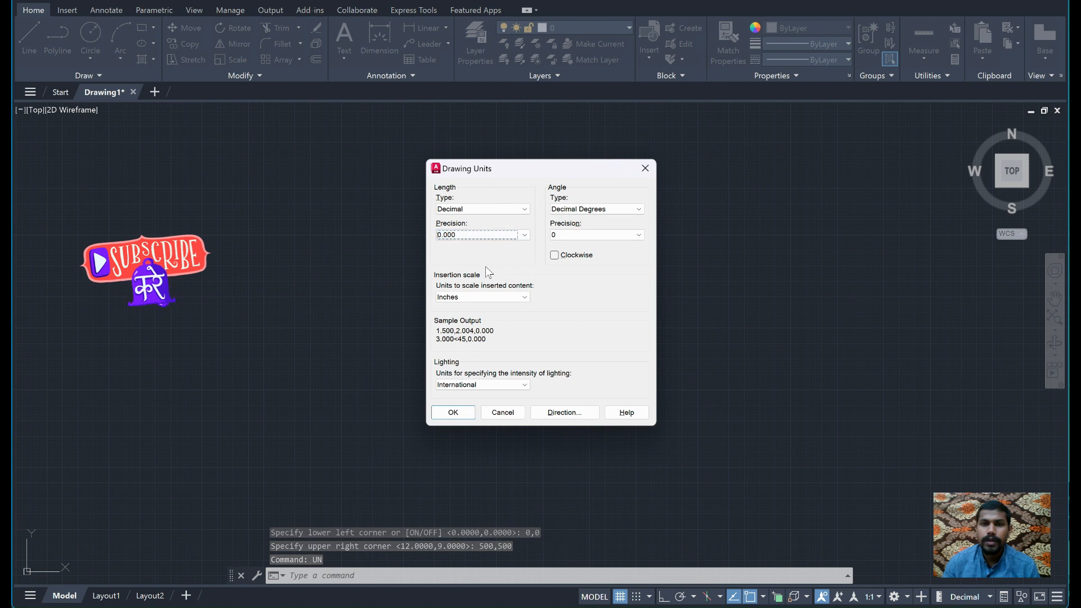
click(459, 297)
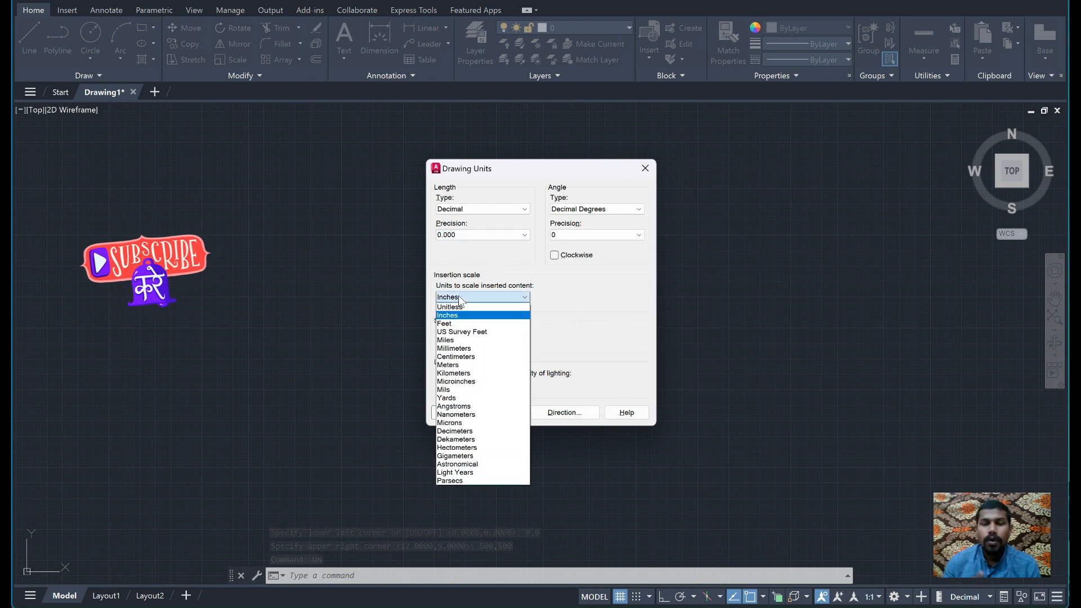
click(463, 349)
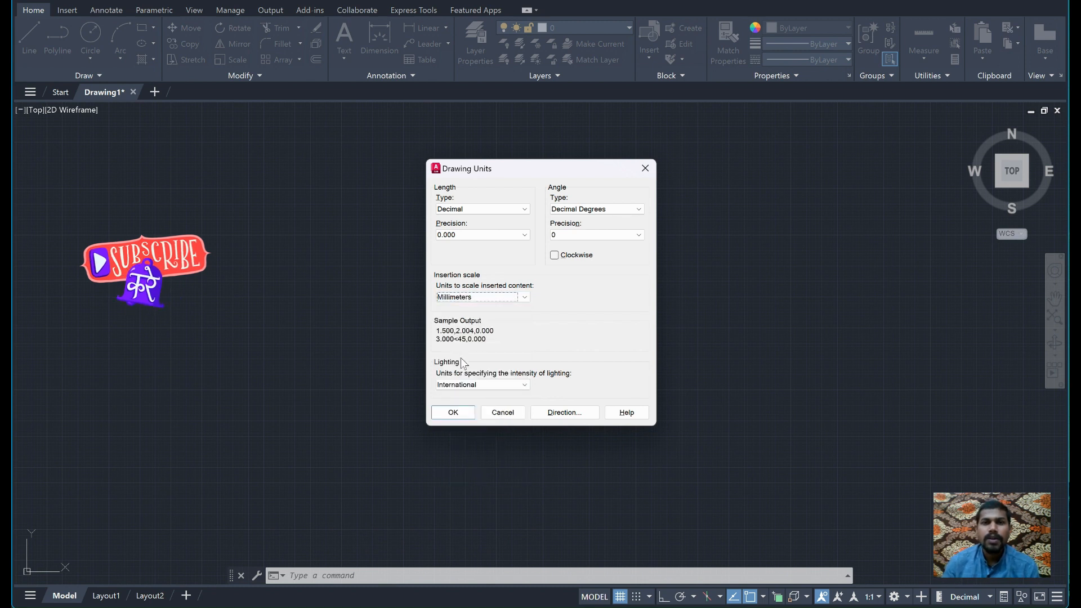
click(453, 416)
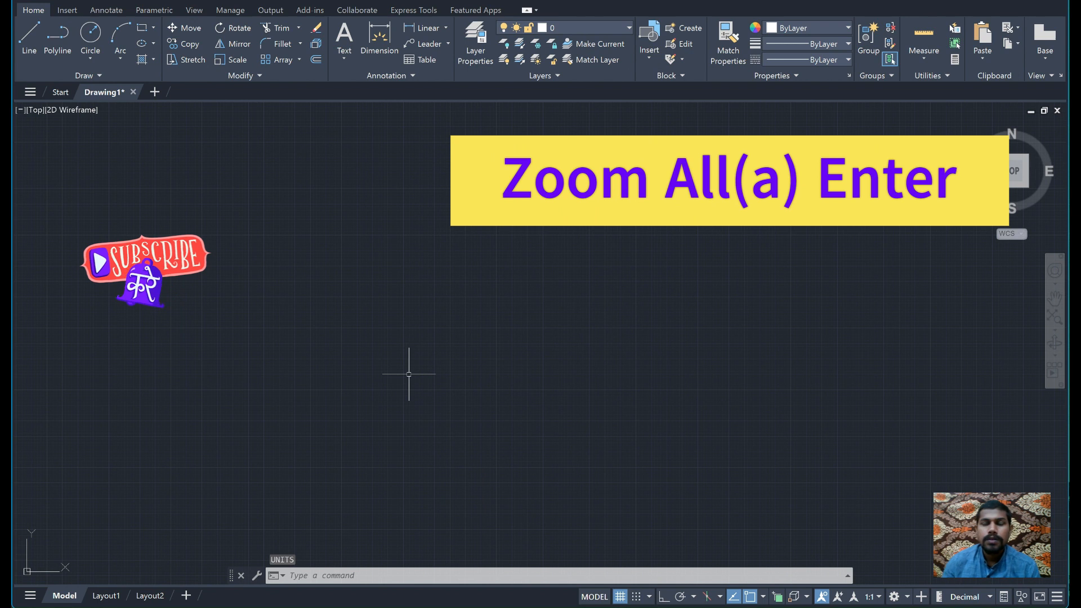
- Zoom to show all of the drawing limits and pan the grid area into the middle of the view
text(z)
key(Return)
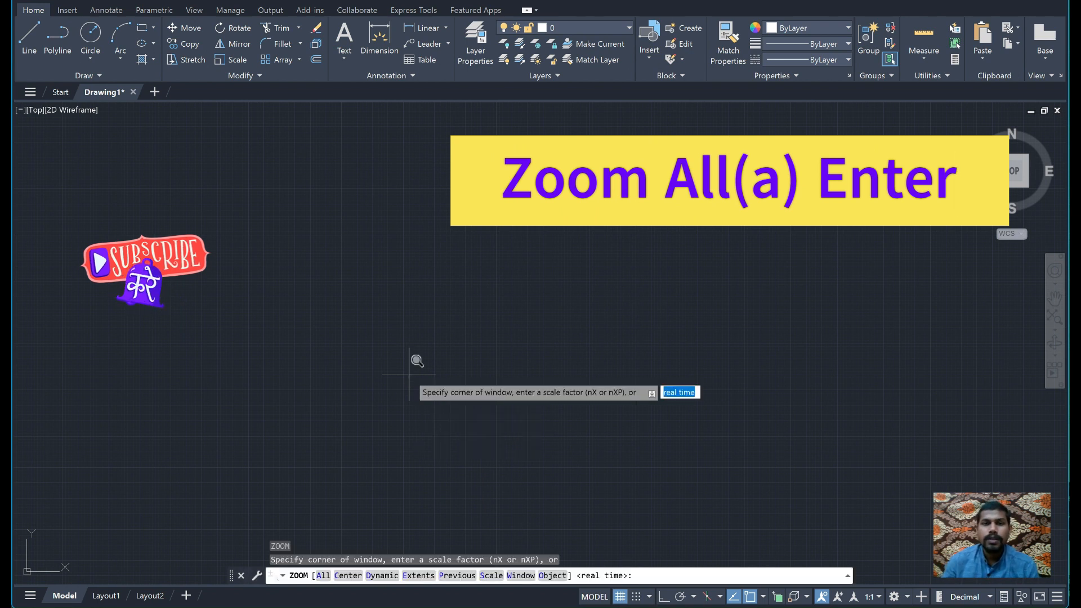
text(a)
key(Return)
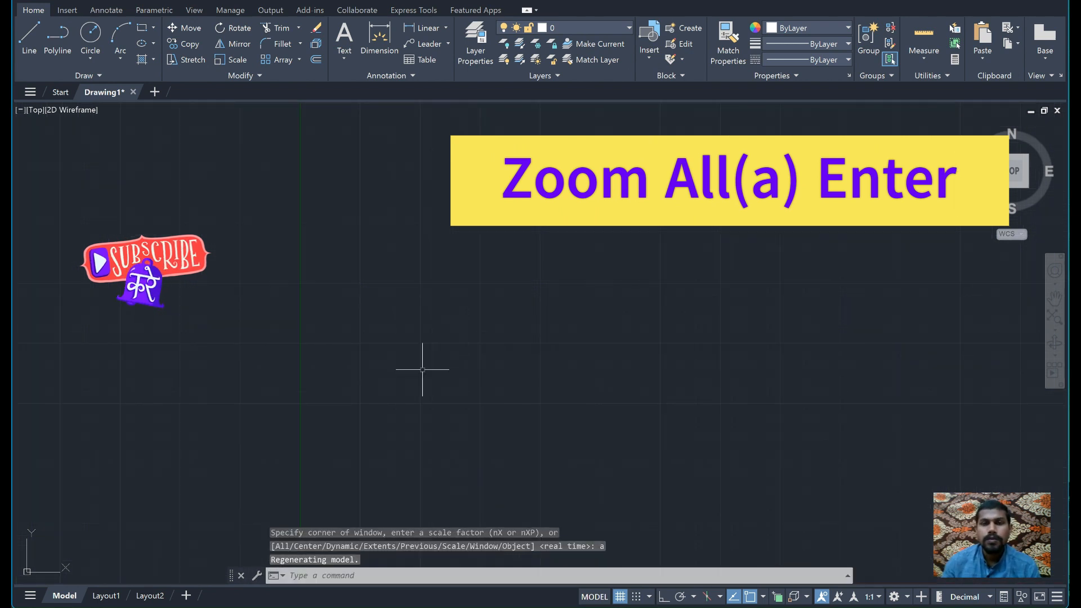
click(1055, 298)
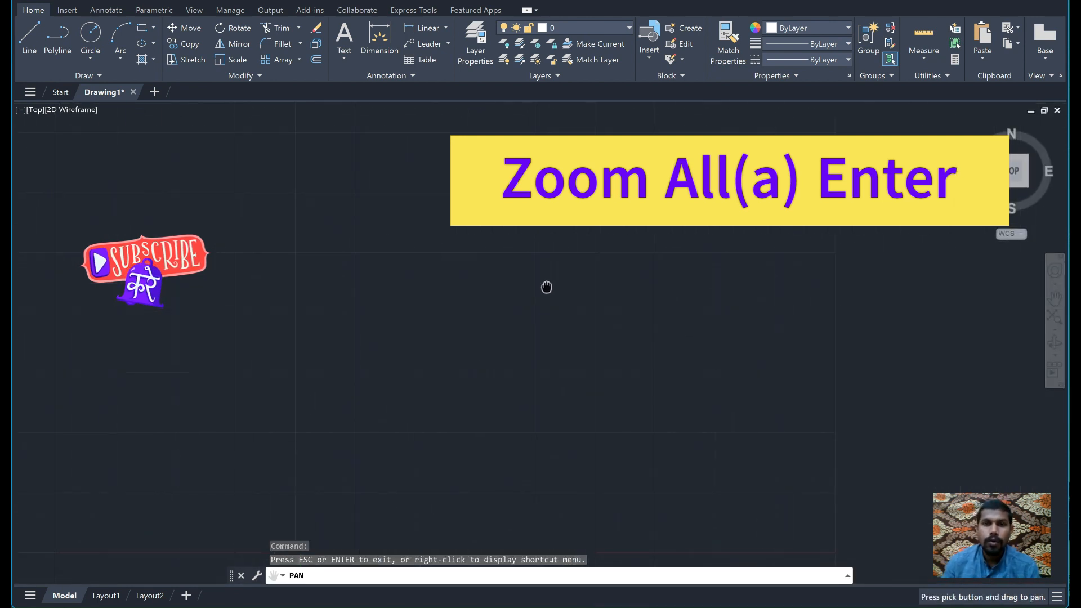
drag(547, 287, 516, 308)
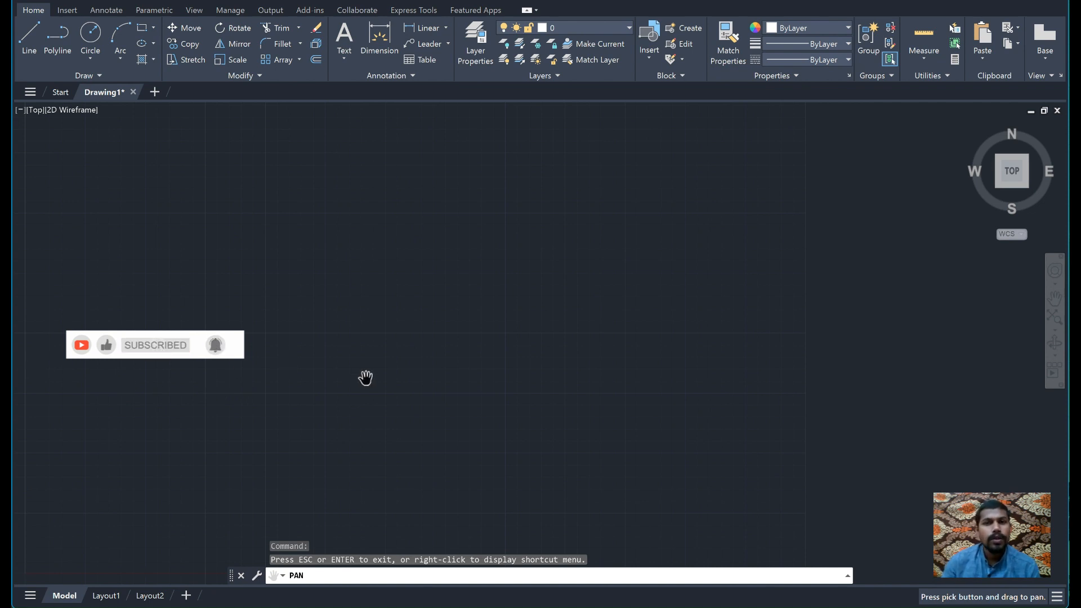
key(Escape)
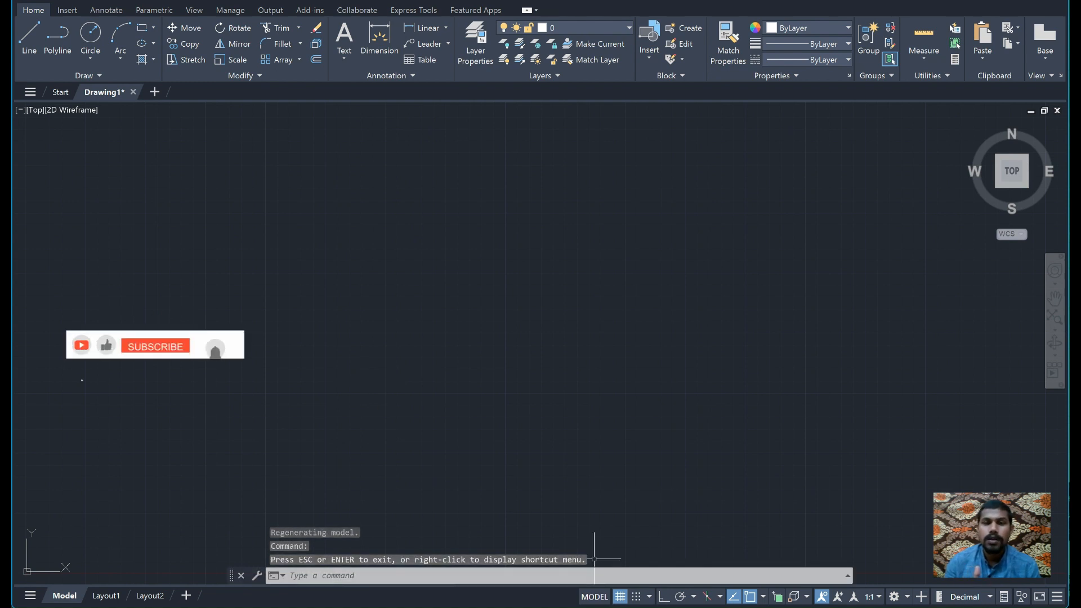
- Consult the reference image and draw a circle of radius 17.5 in the upper part of the drawing area
click(672, 607)
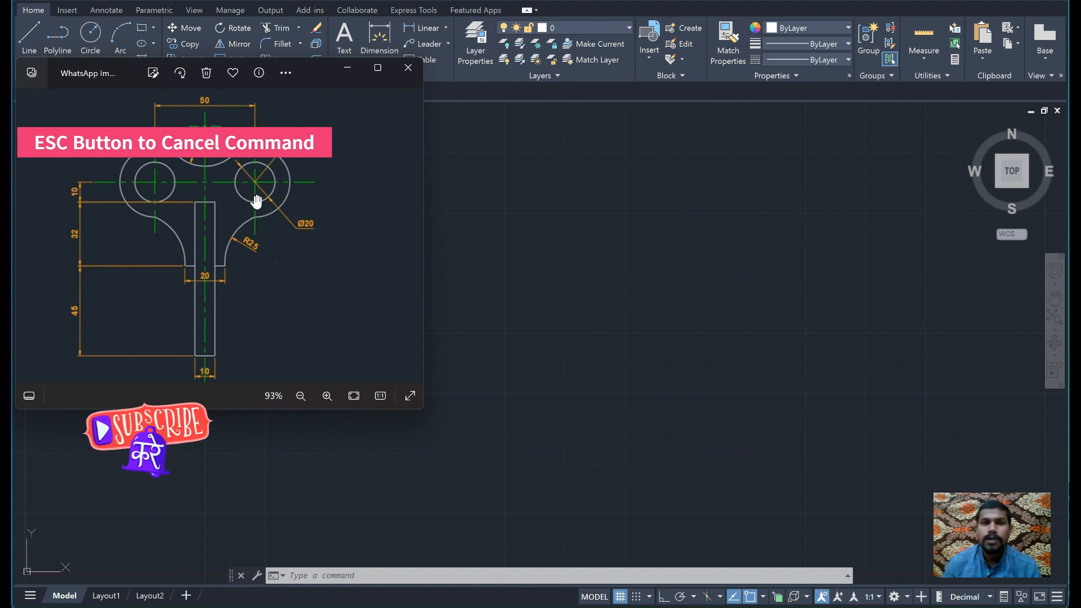
click(346, 67)
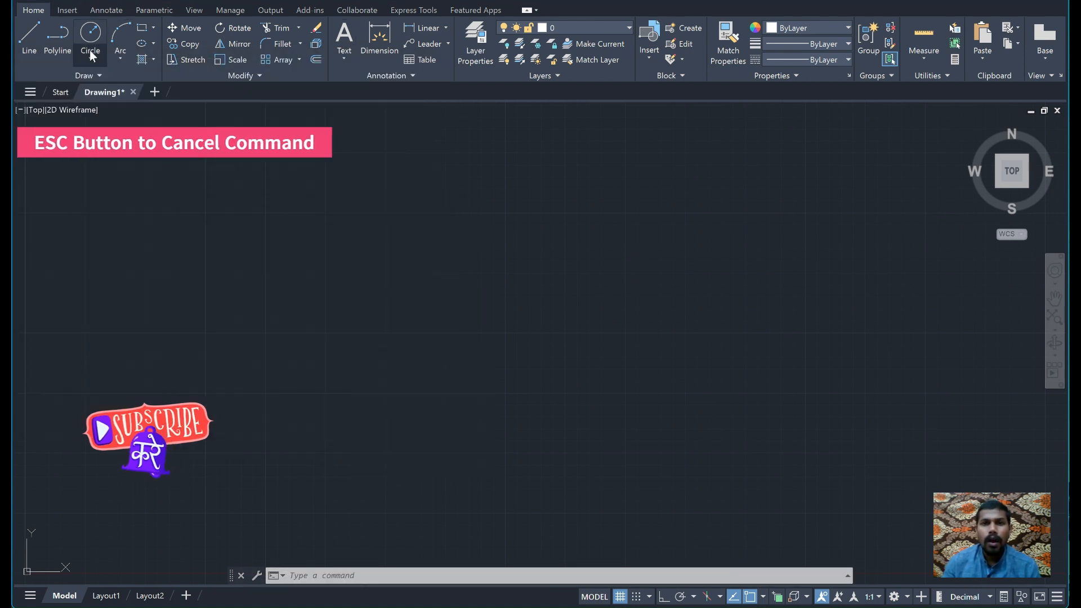
click(91, 60)
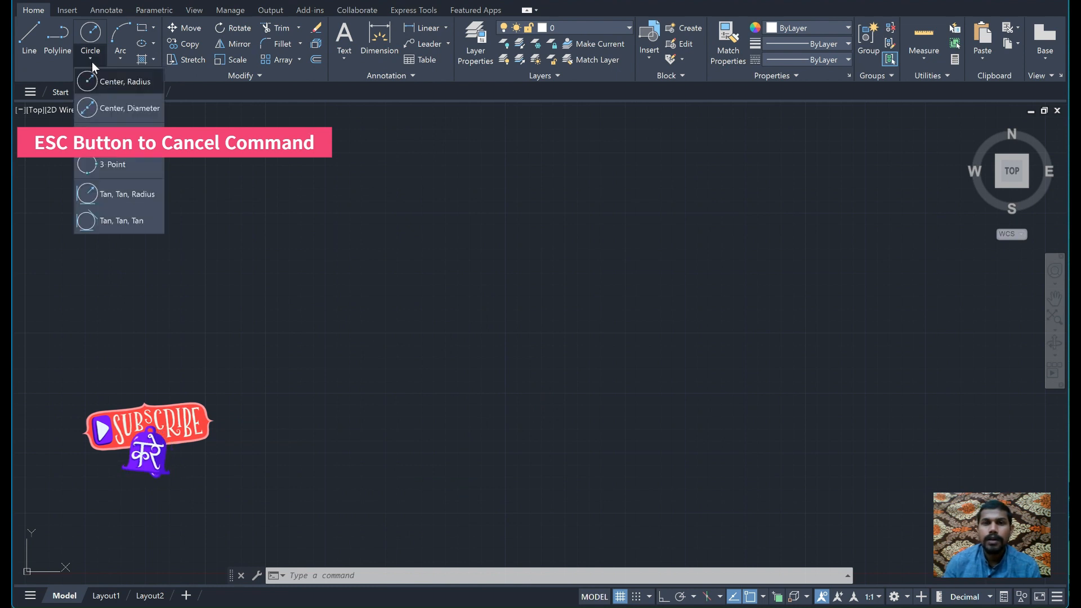
click(102, 82)
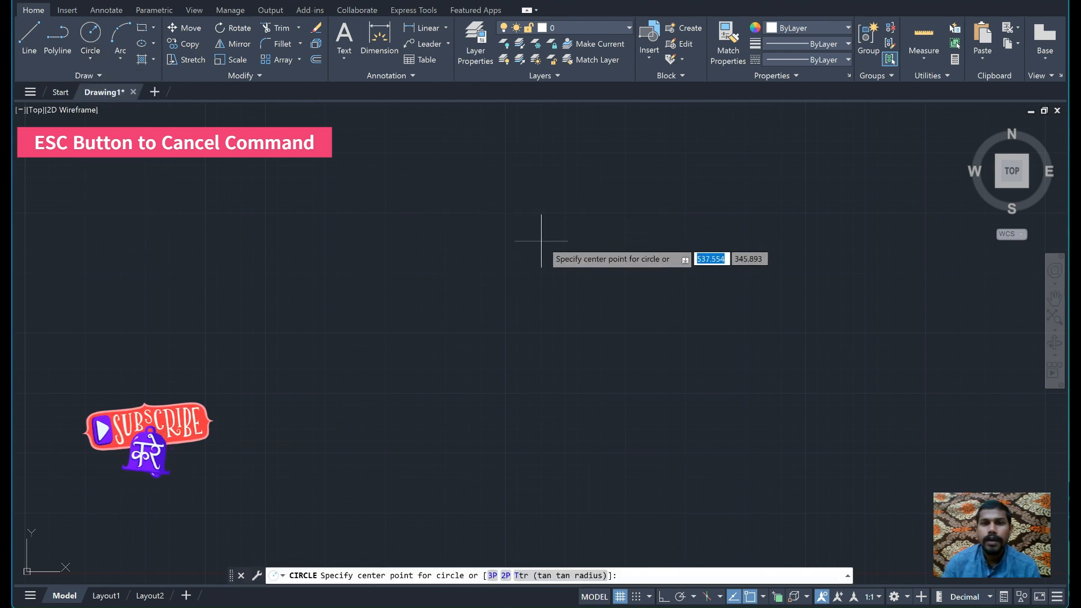
click(605, 218)
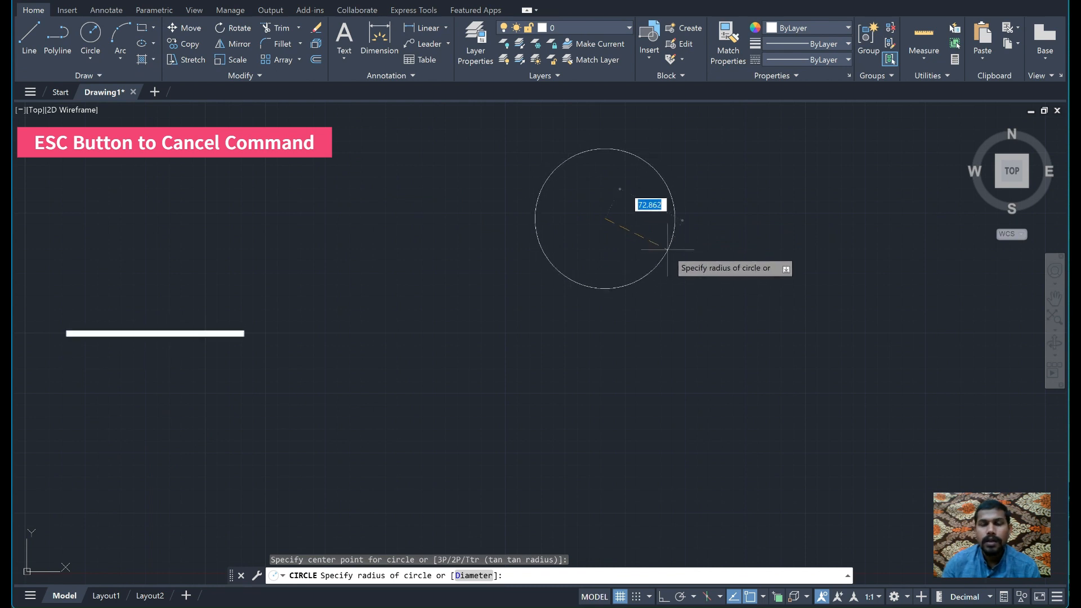
text(17.5)
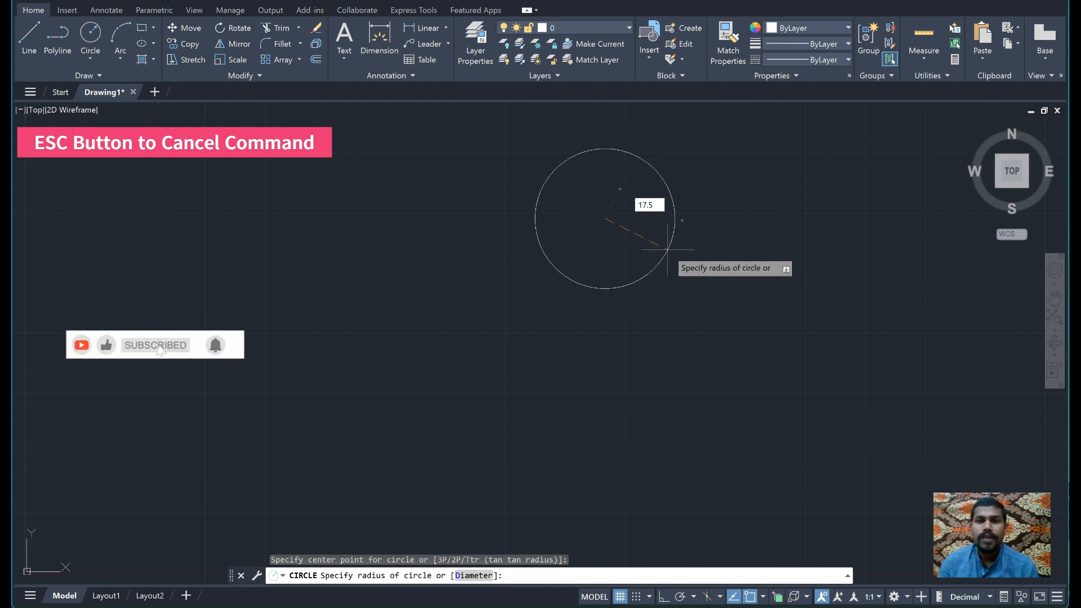
key(Return)
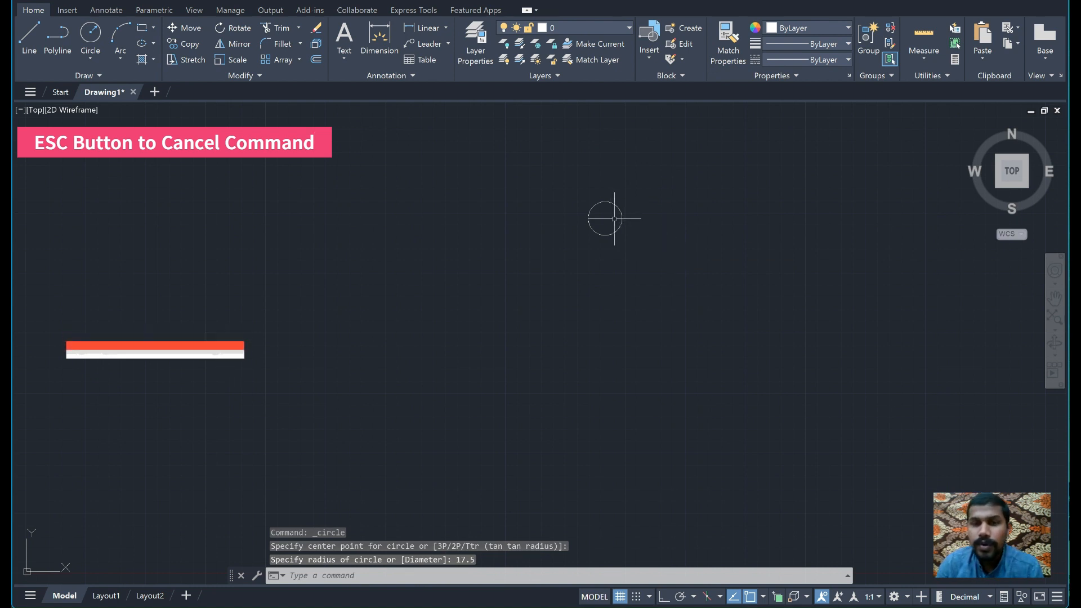
- Check the reference image and draw a circle of radius 10 concentric with the existing 17.5 radius circle
scroll(614, 218, up, 4)
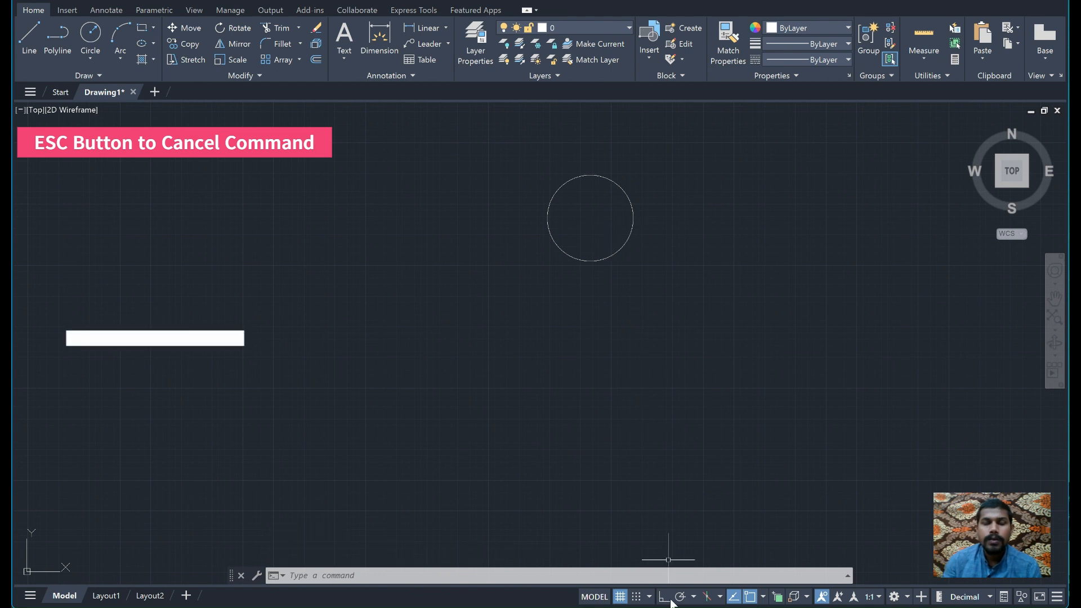
click(698, 605)
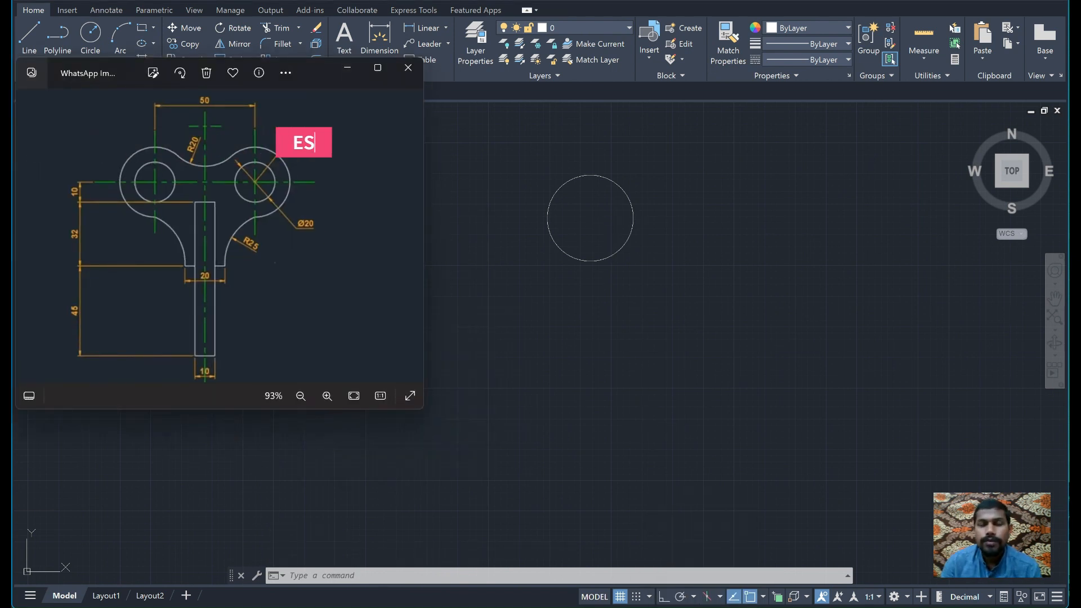
click(698, 604)
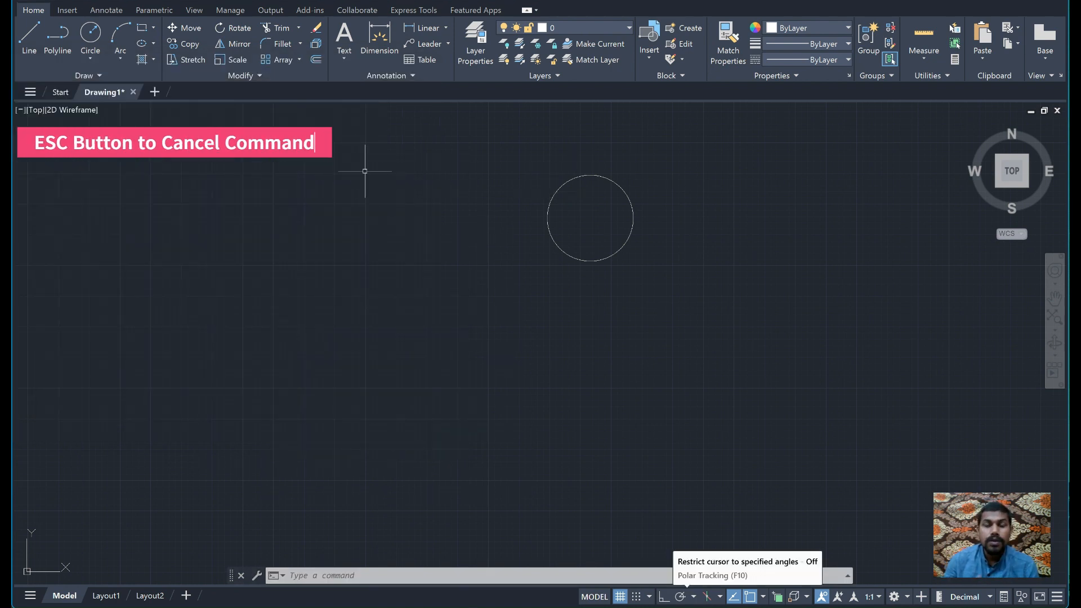
click(92, 54)
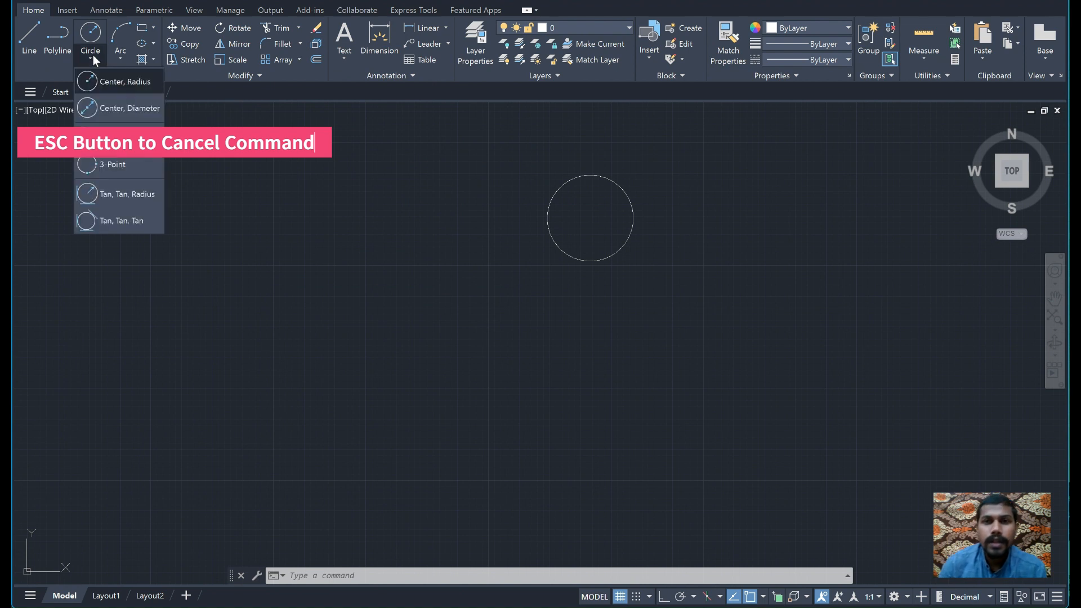
click(115, 81)
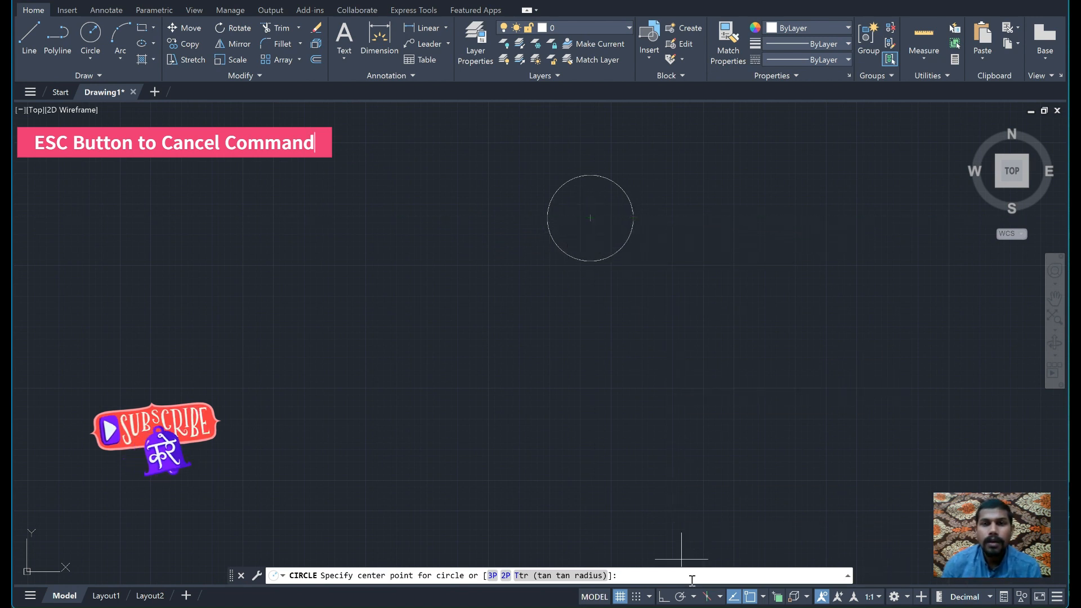
click(684, 607)
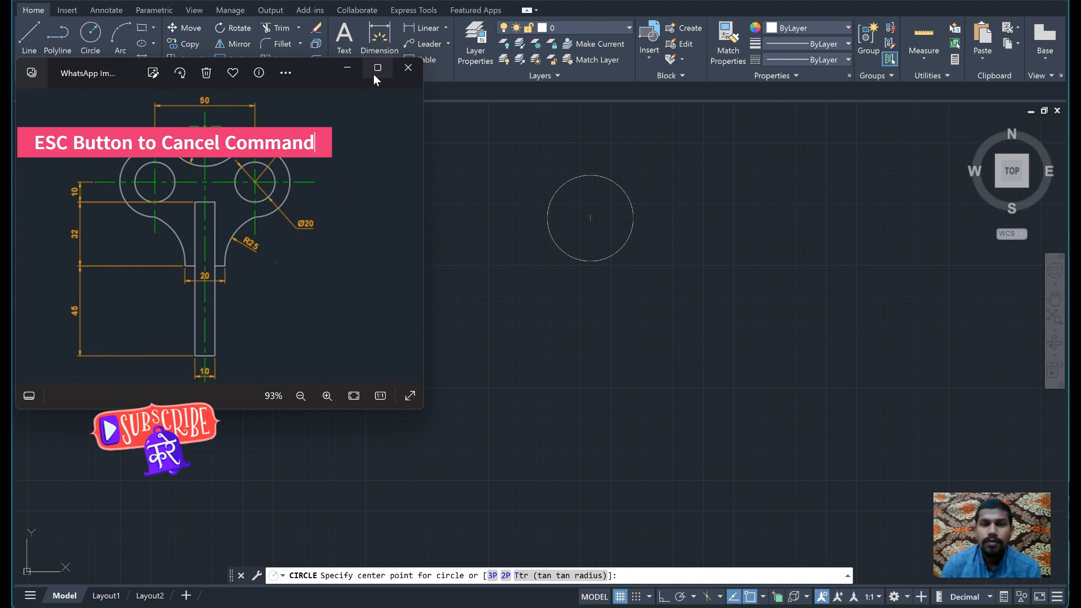
click(347, 68)
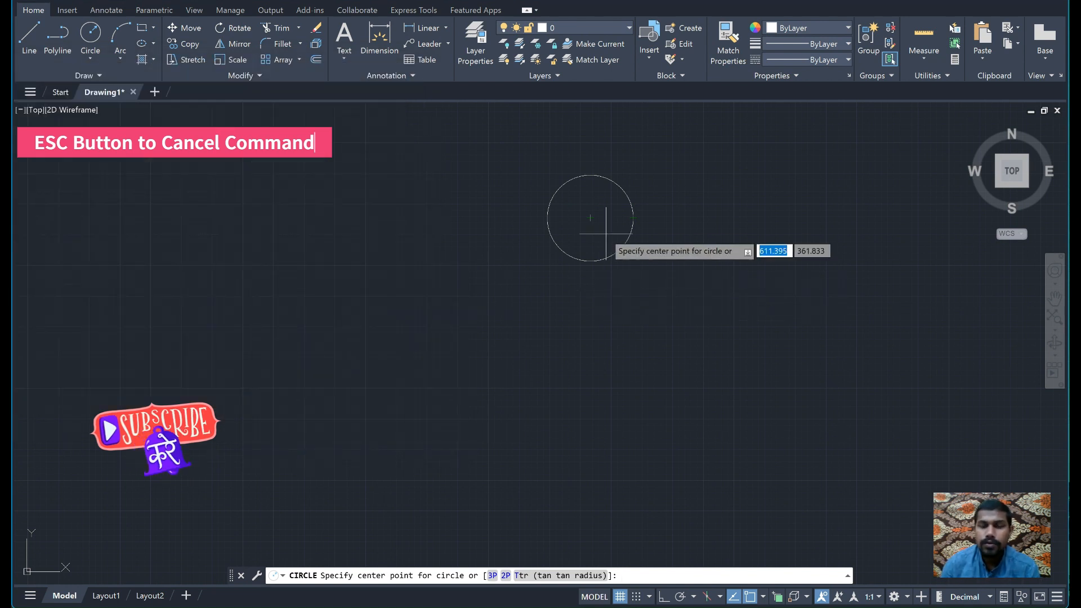
click(590, 217)
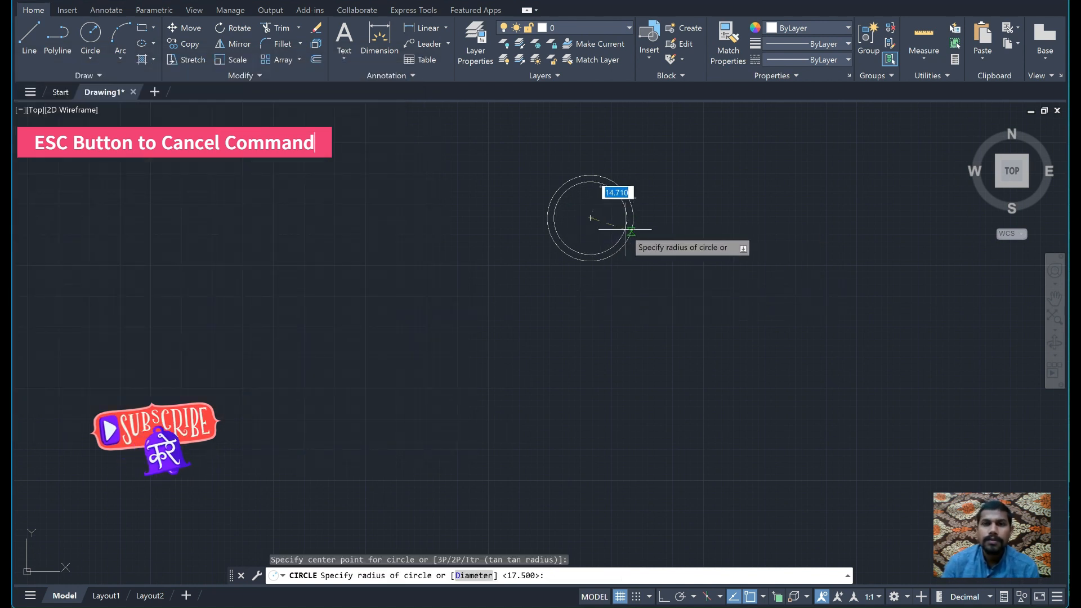
text(10)
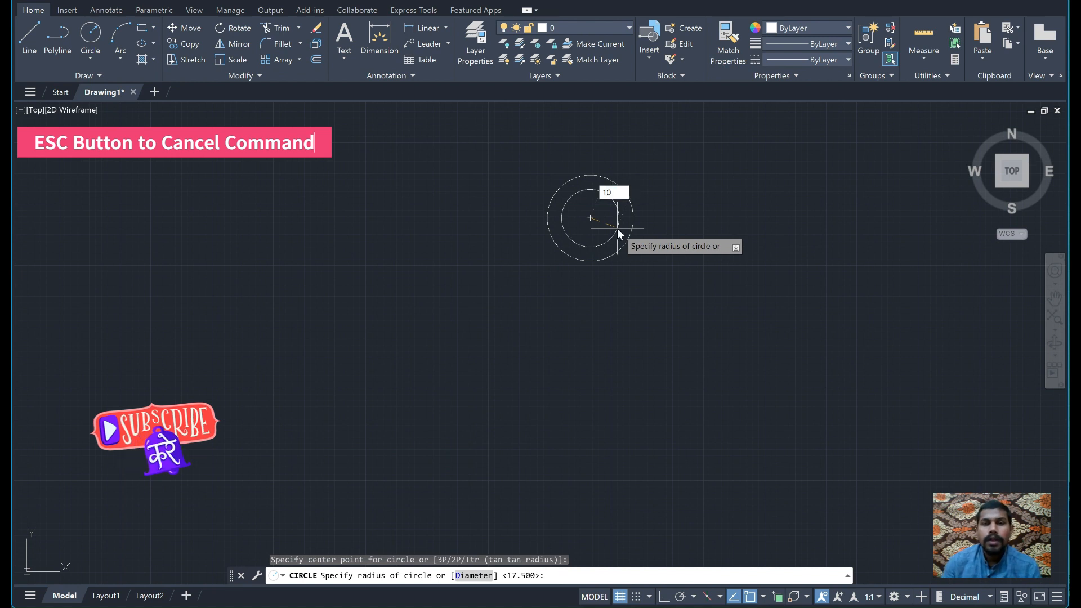
key(Return)
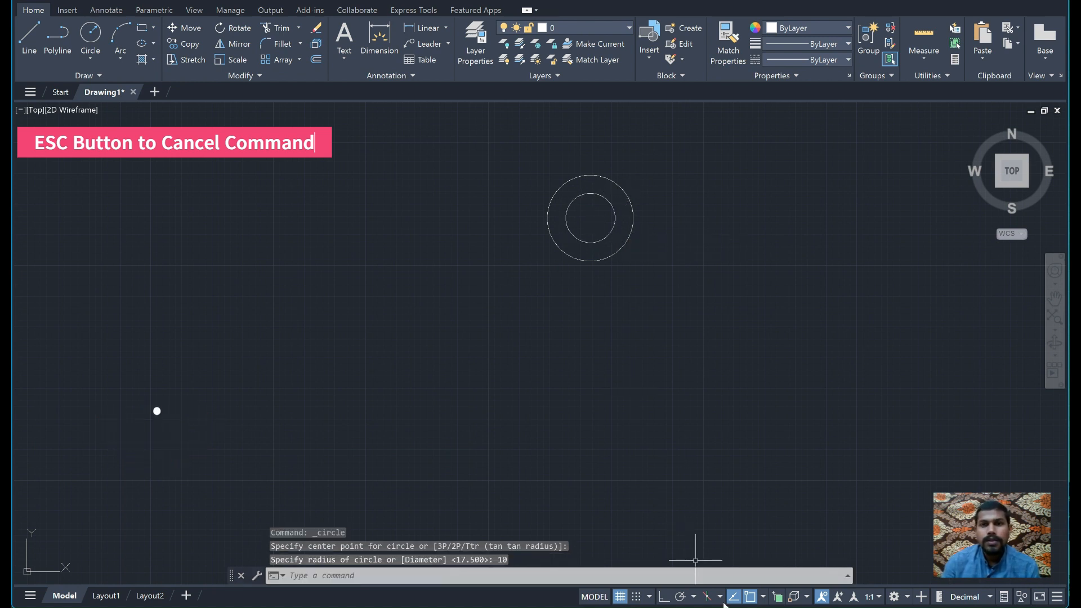
- Consult the reference image and draw a circle of radius 17.5 centered 50 mm directly left of the existing circles' center
key(alt+Tab)
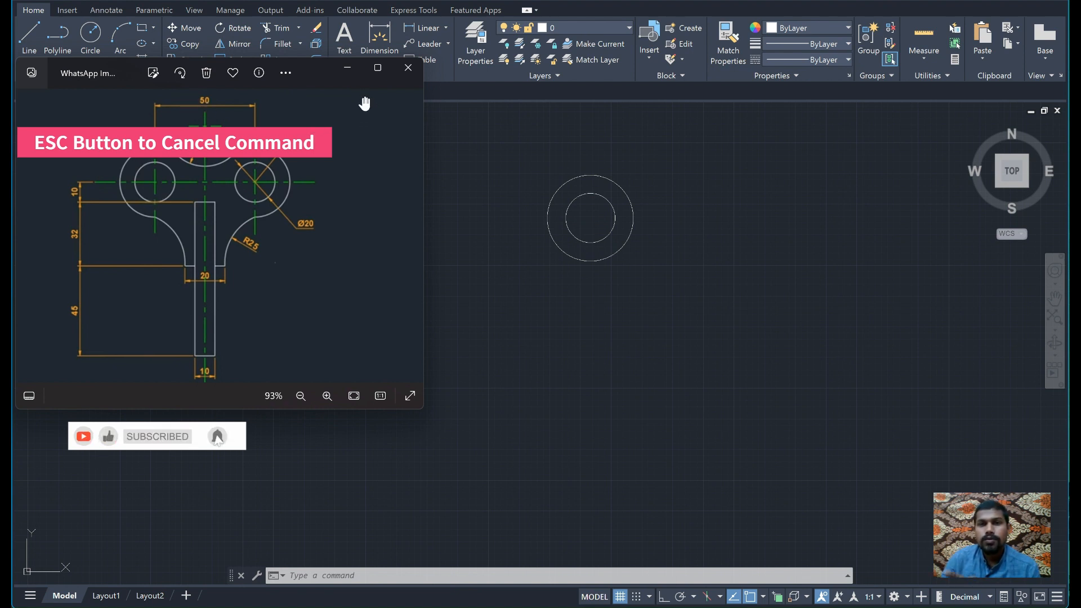
click(346, 72)
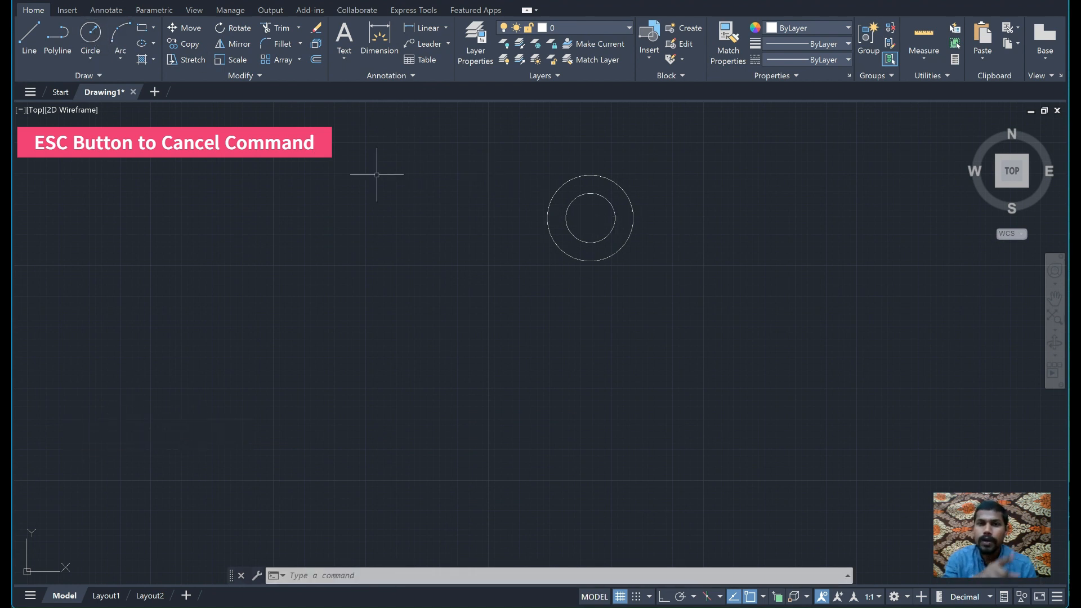
click(90, 34)
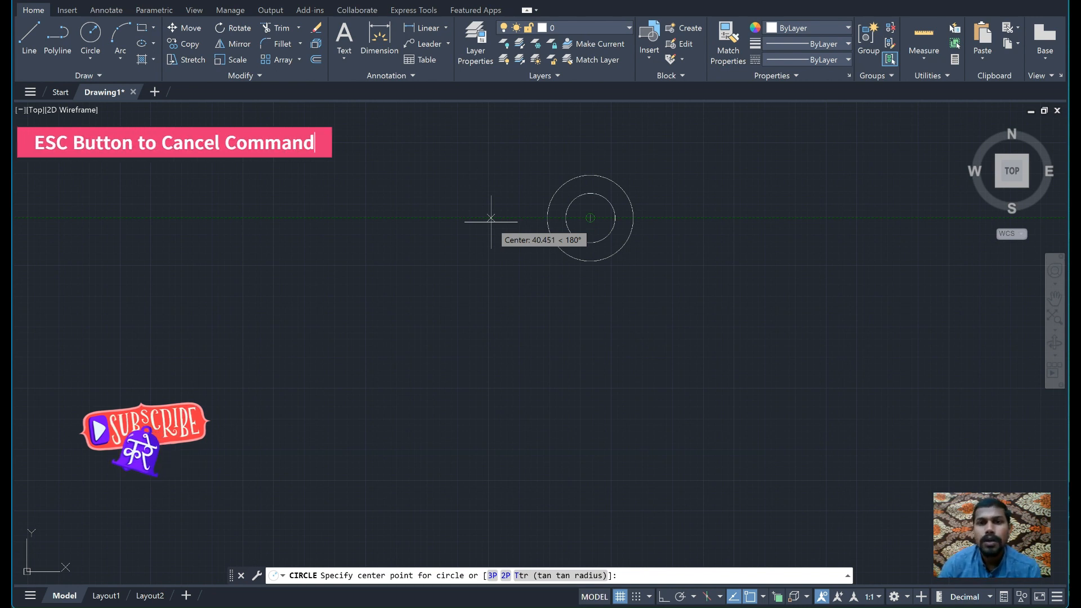
text(50)
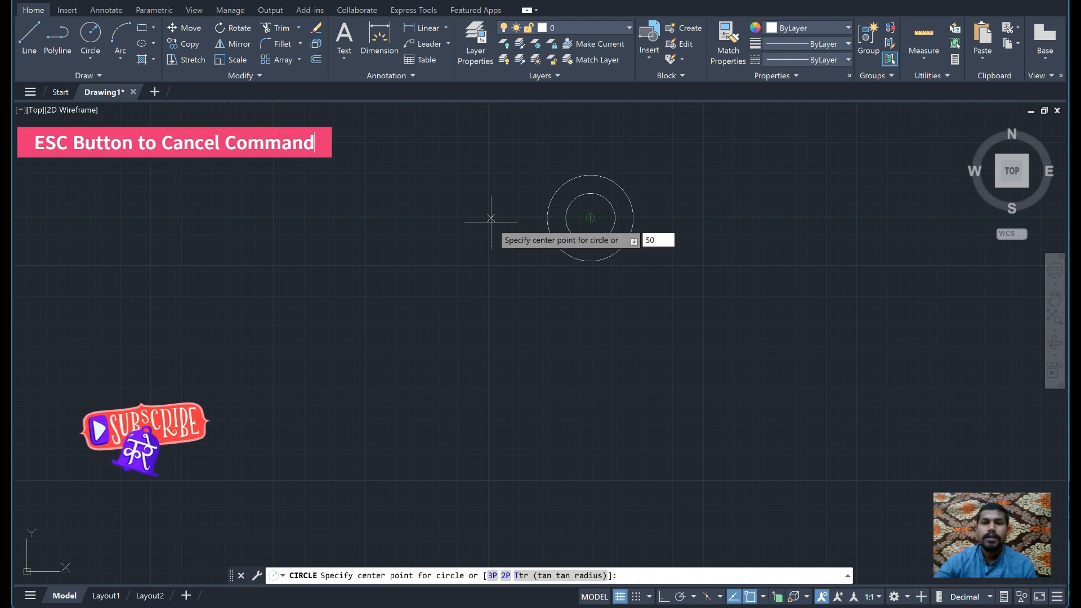
key(Return)
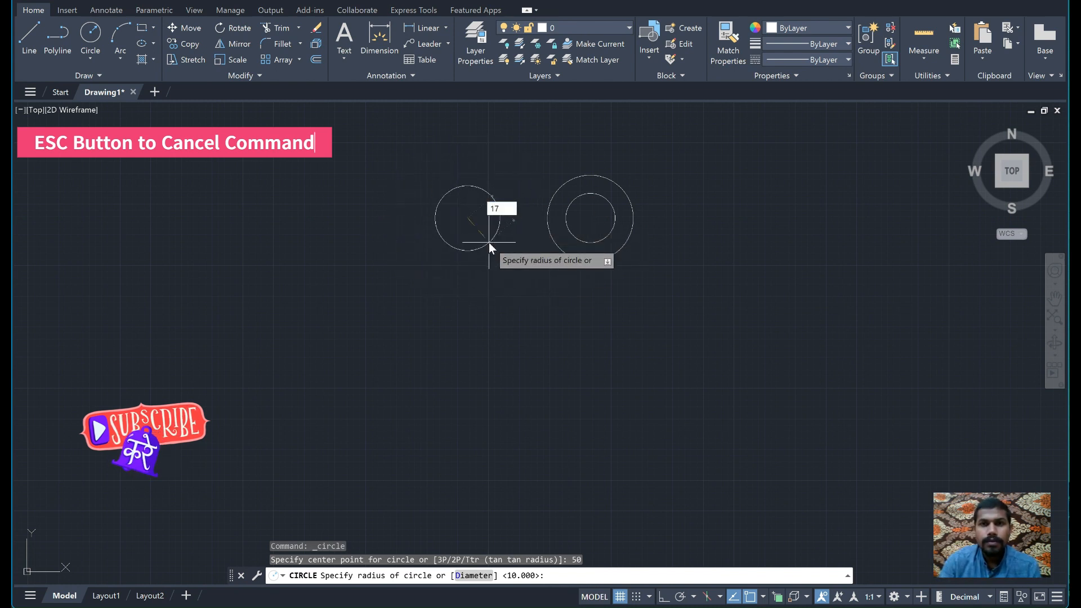
key(Return)
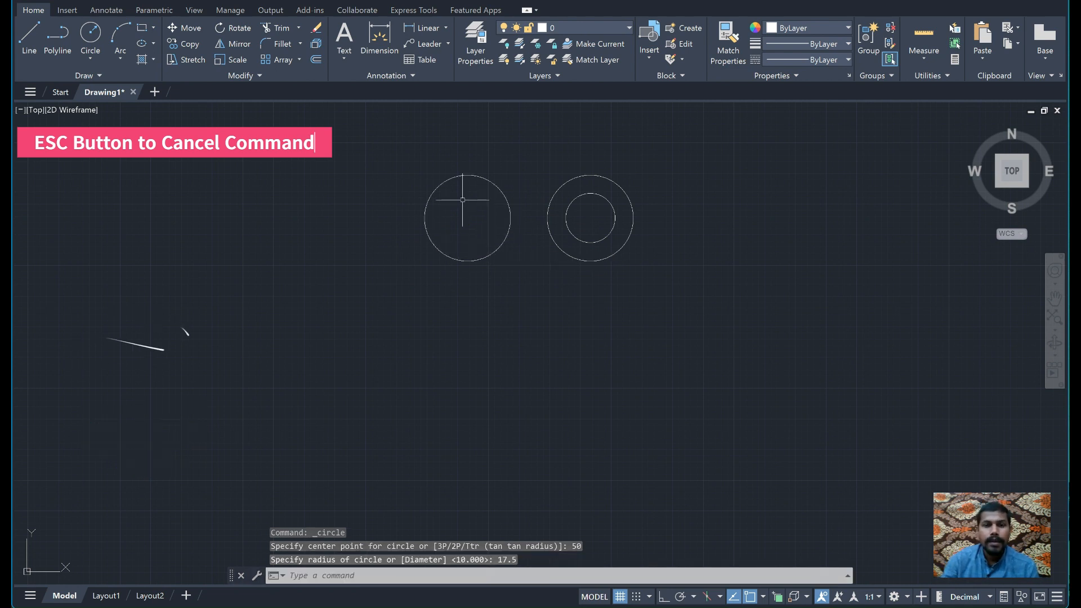
- Draw a circle of radius 10 concentric with the left 17.5 radius circle
click(94, 34)
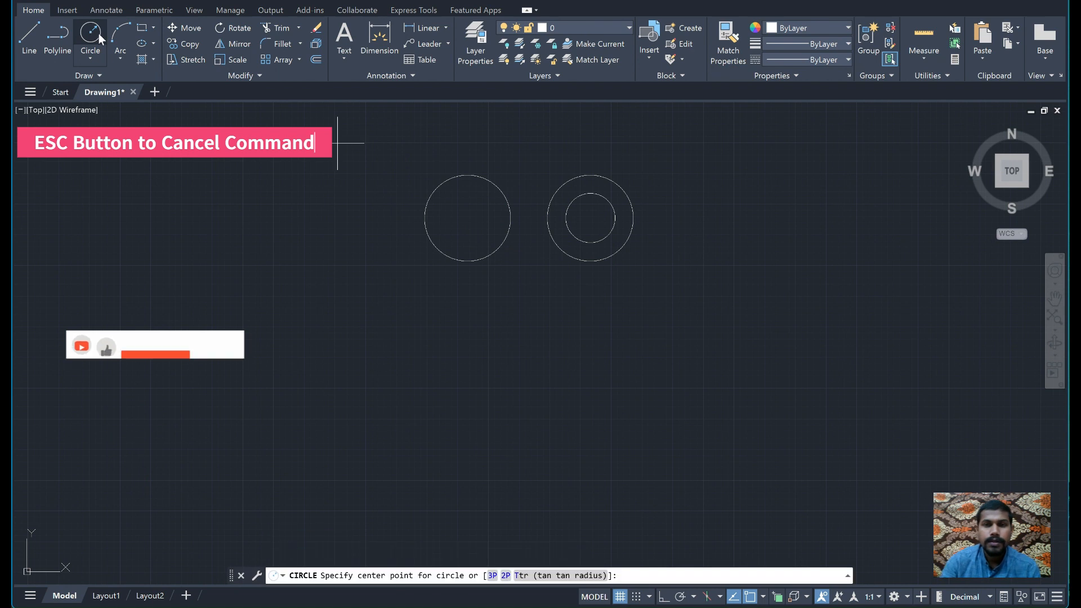
click(467, 218)
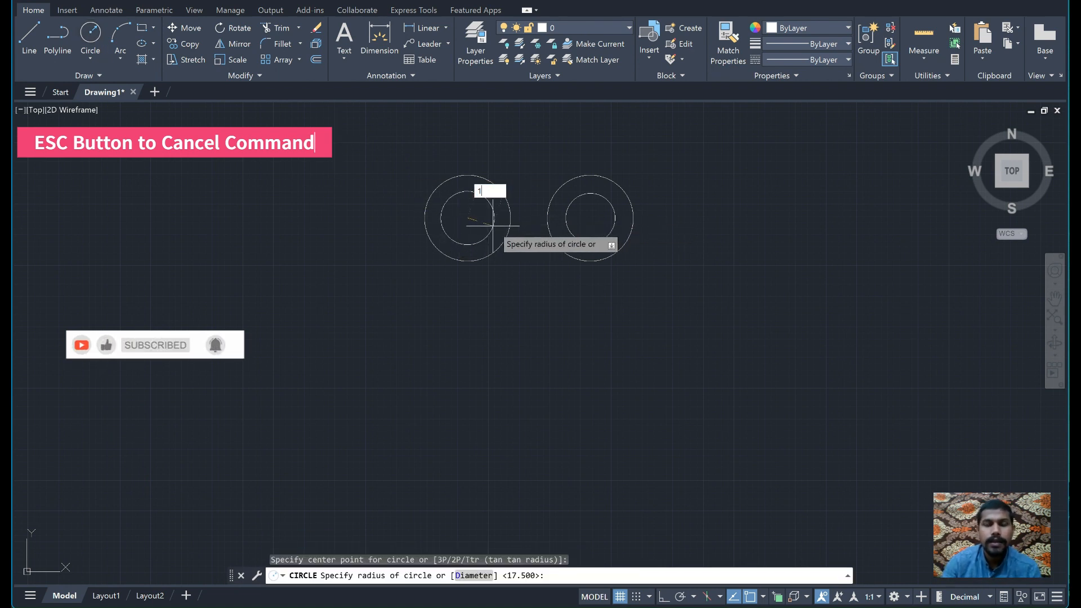
key(Return)
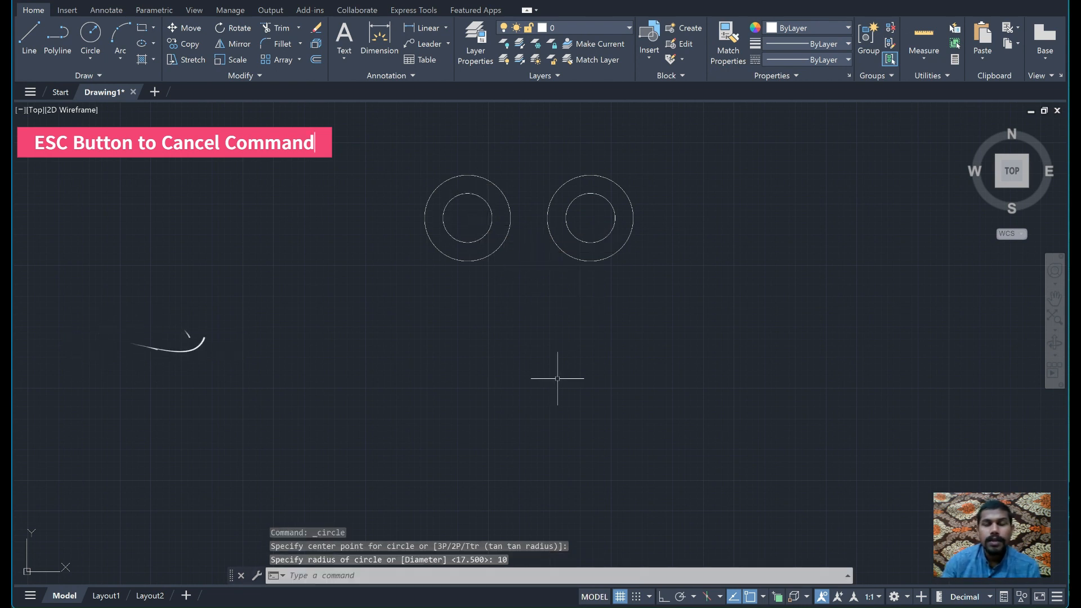
- Check the reference image and draw a horizontal line joining the centers of the left and right circle pairs
click(653, 606)
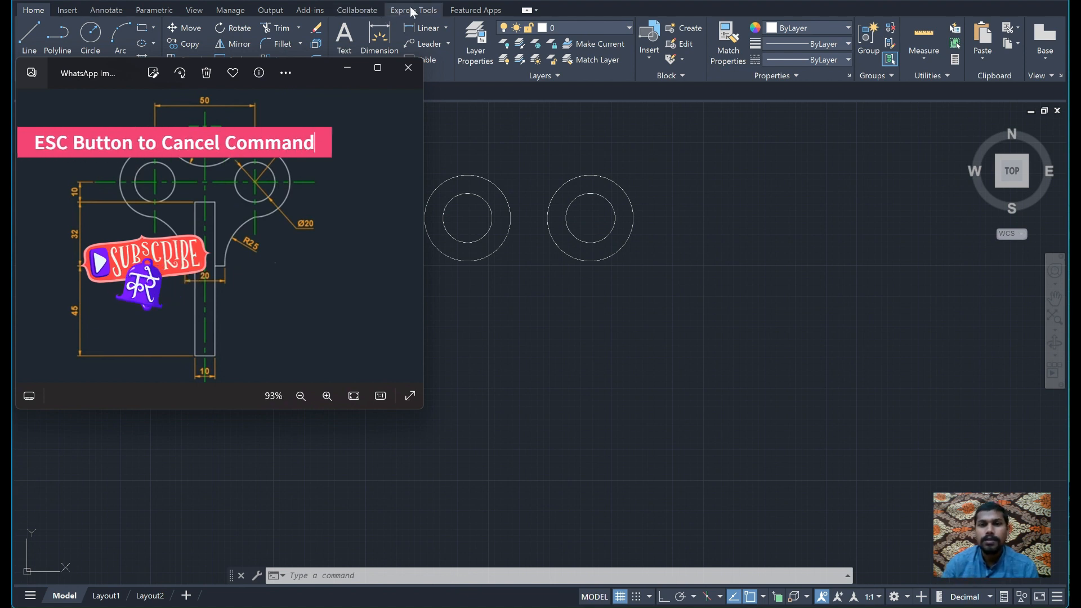
click(347, 66)
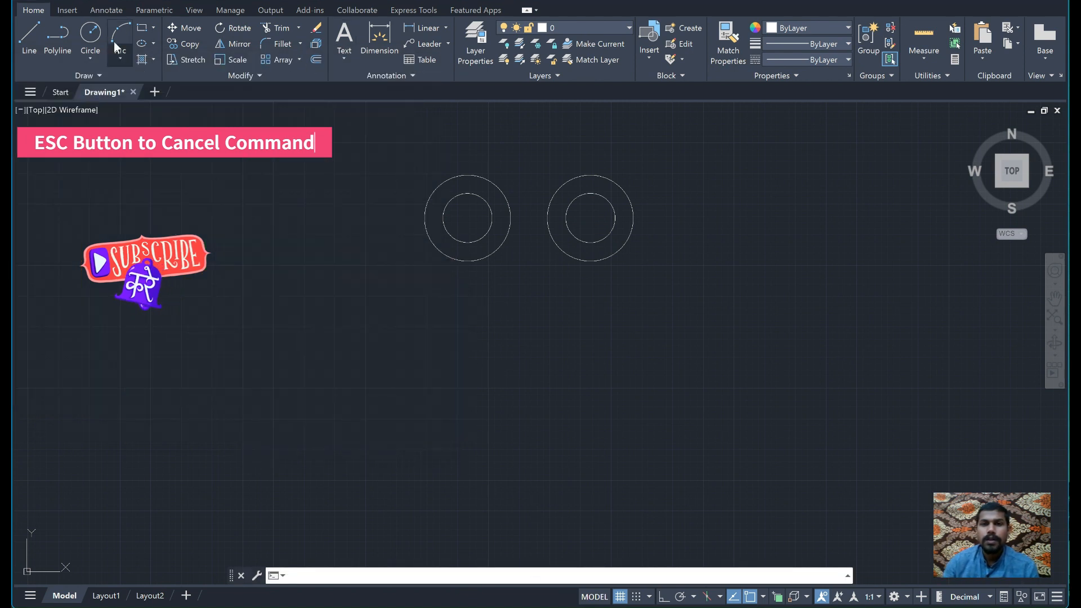
click(24, 32)
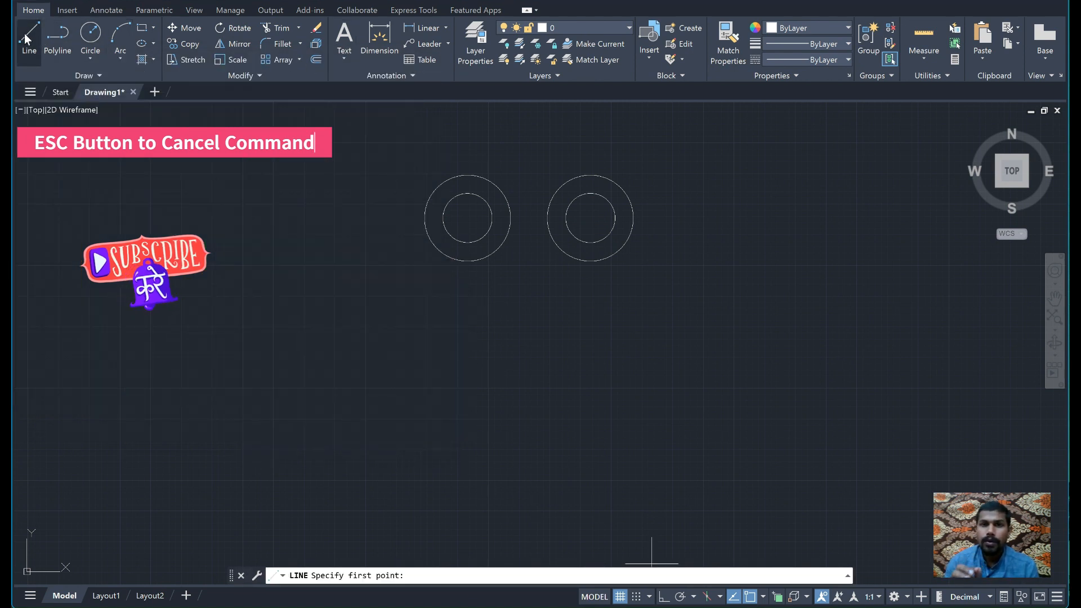
click(467, 217)
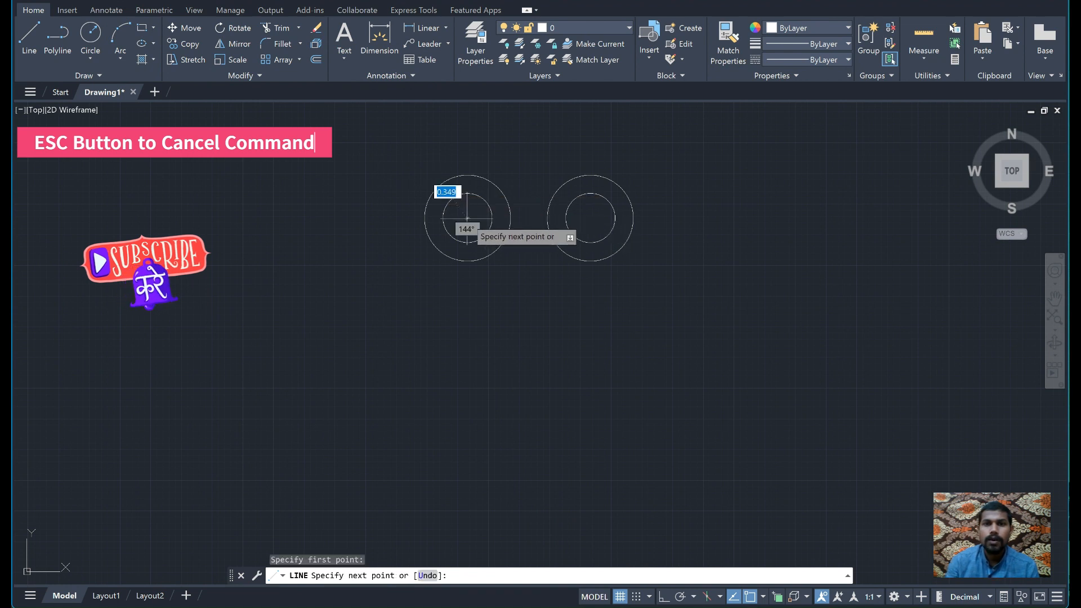
click(589, 219)
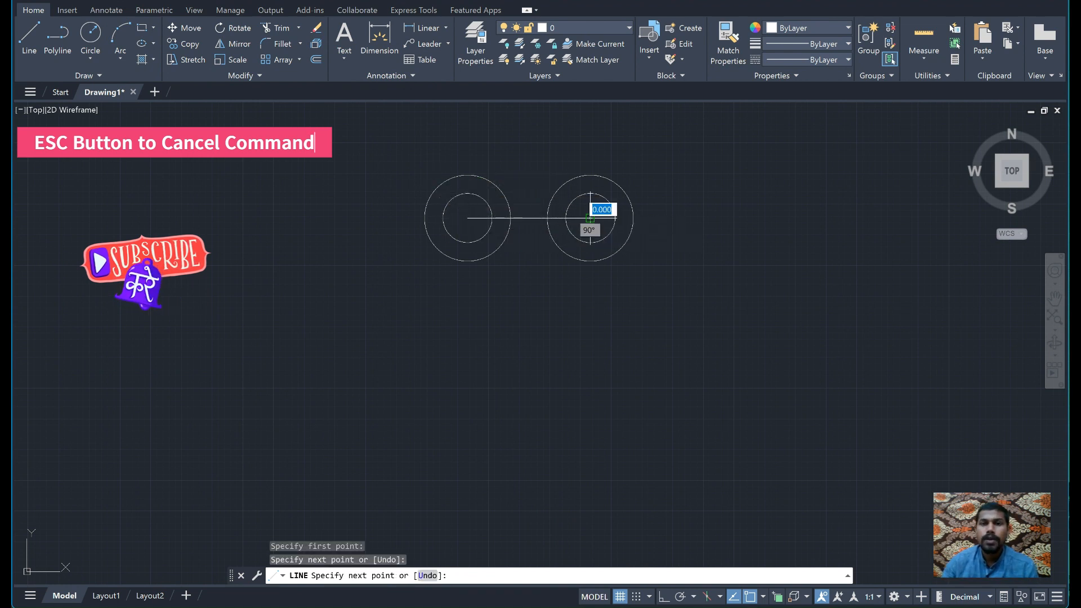
key(Escape)
- Draw two connected vertical line segments, 10 and 77 mm long, straight down from the midpoint of the horizontal center line
key(Return)
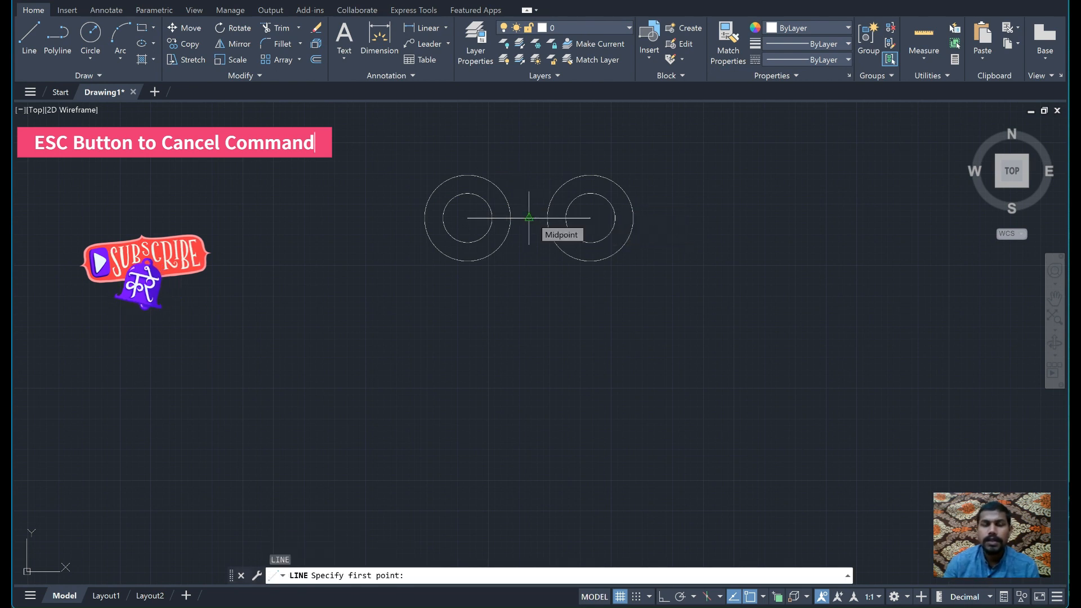
click(528, 218)
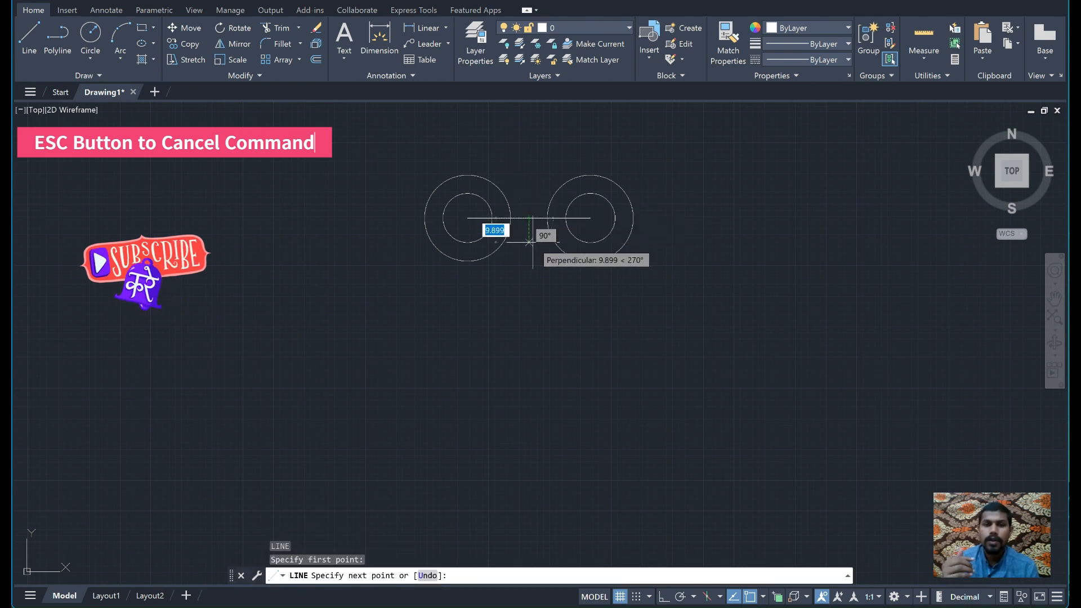
text(10)
key(Return)
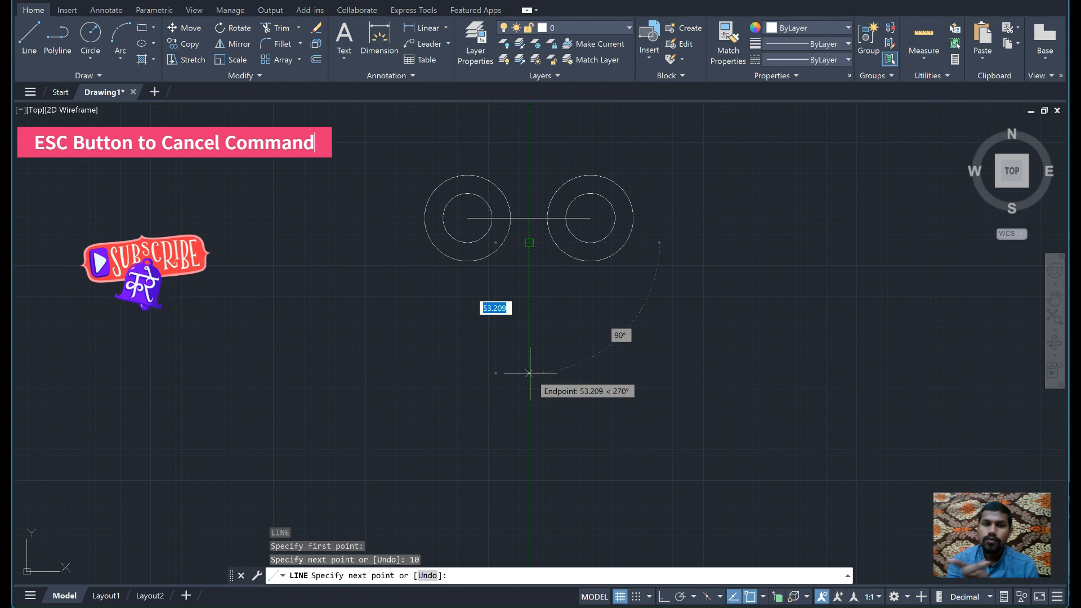
text(77)
key(Return)
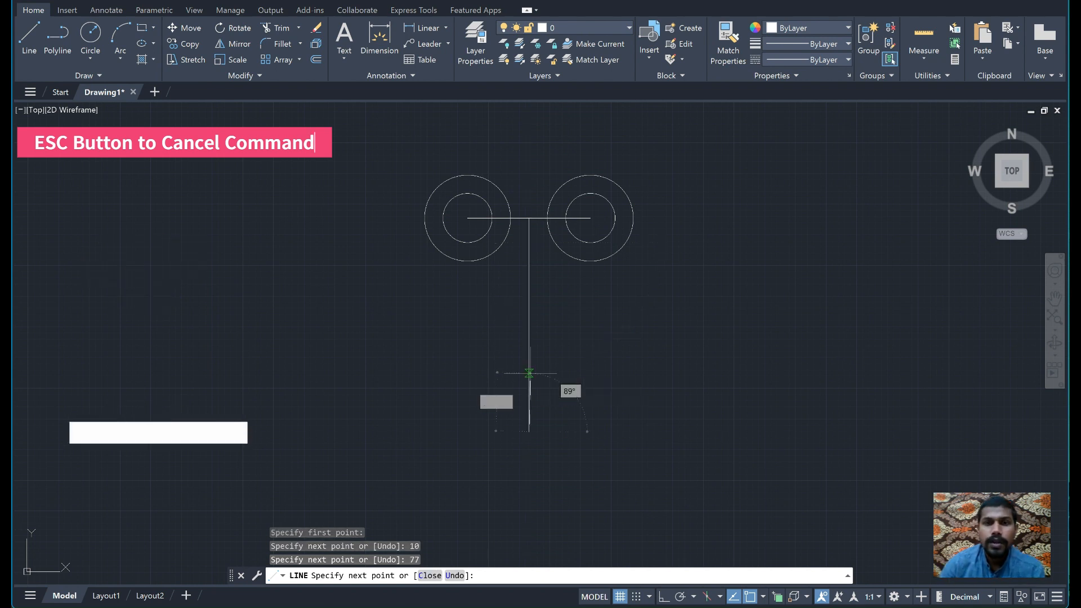
key(Escape)
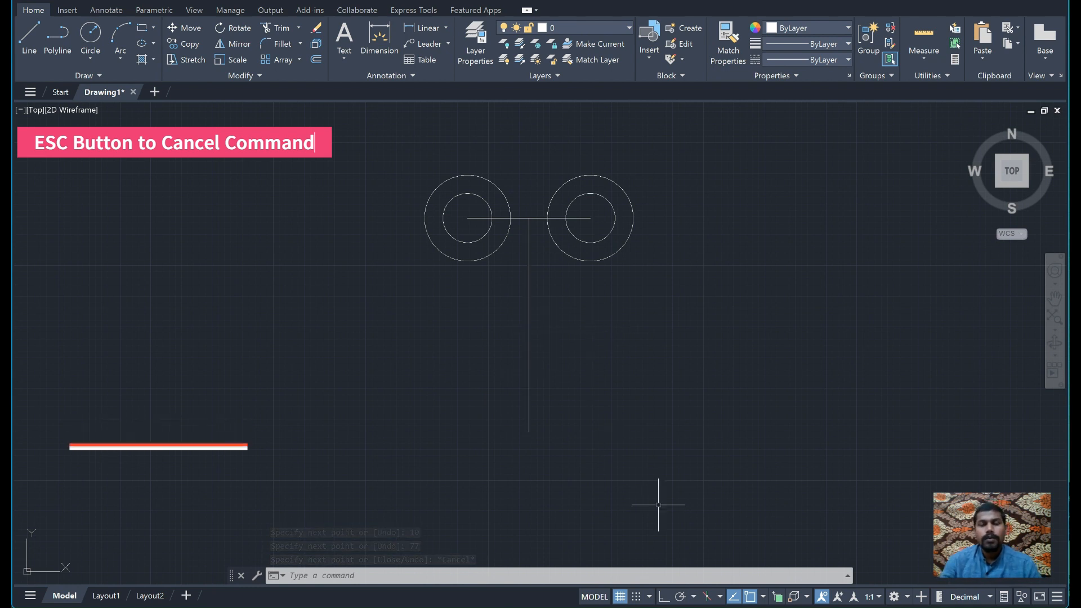
- Check the shaft width in the reference image and offset the 77 mm vertical line 5 mm to the right
click(703, 540)
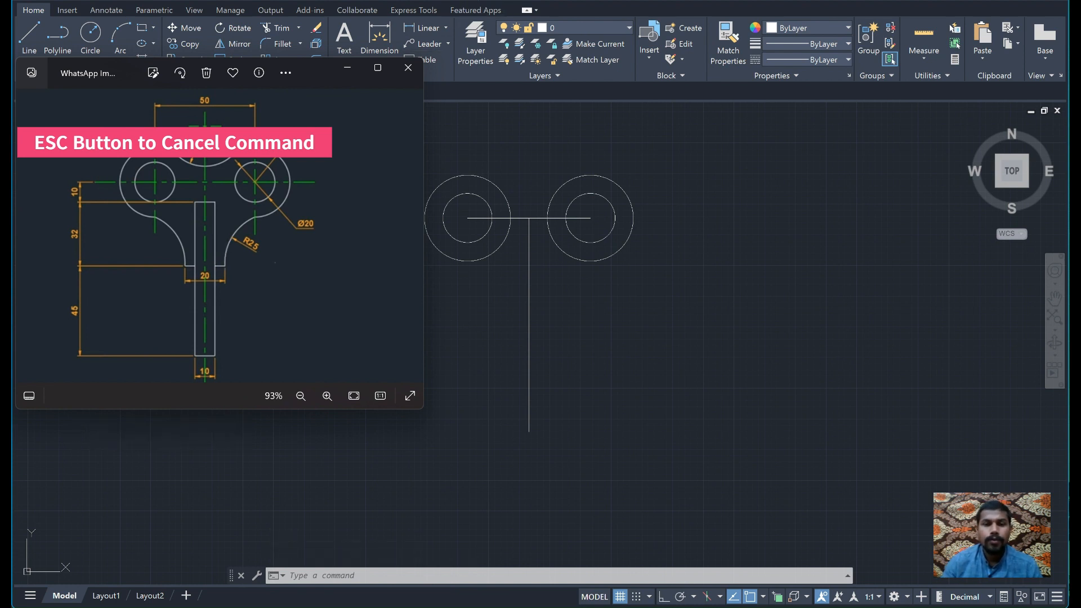
click(475, 4)
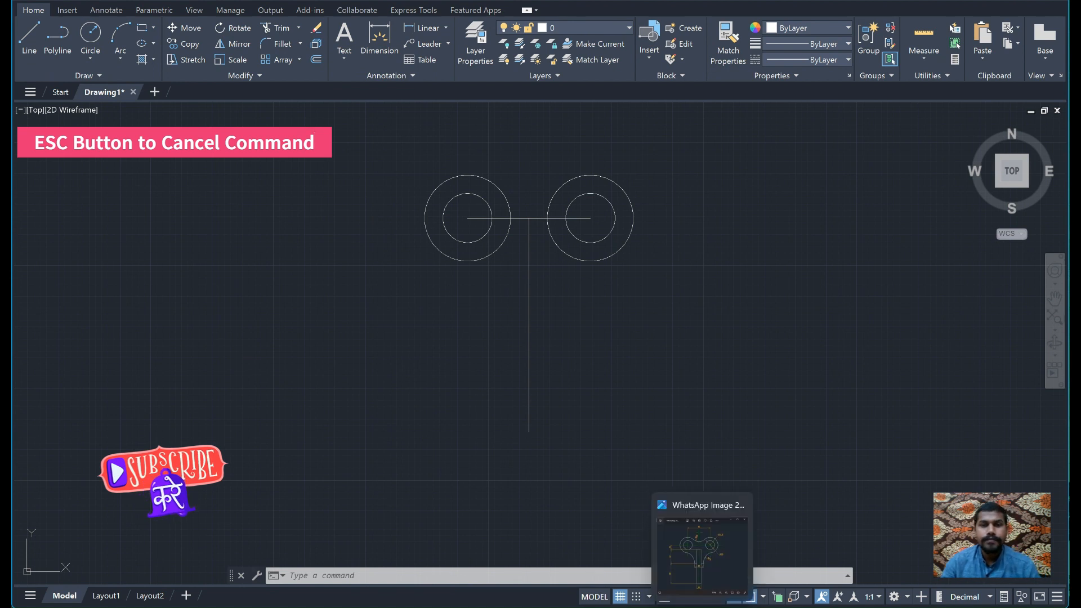
click(701, 521)
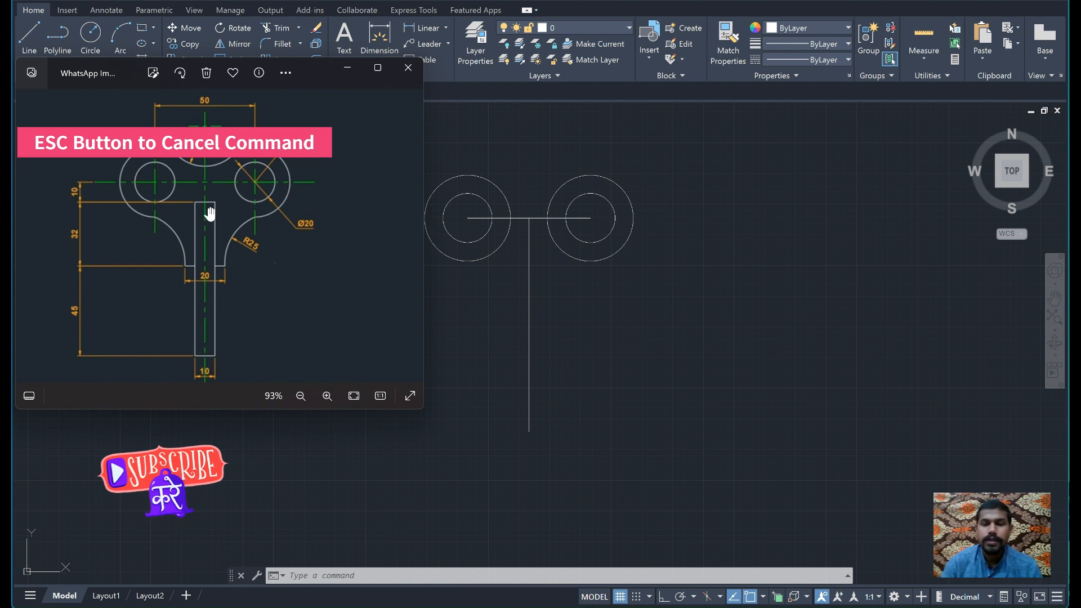
click(475, 307)
text(o)
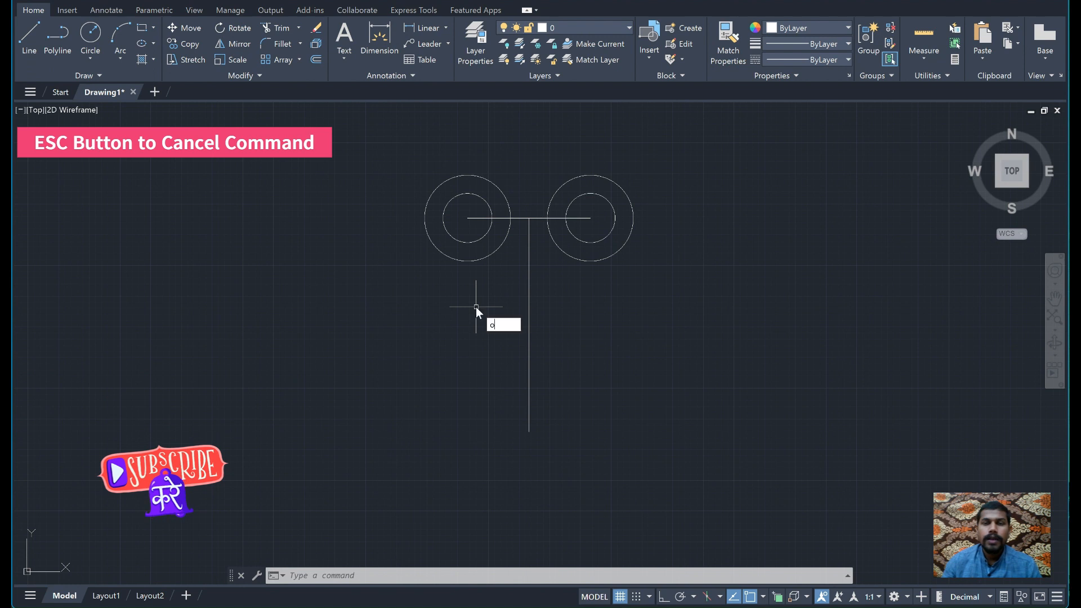
text(f)
key(Return)
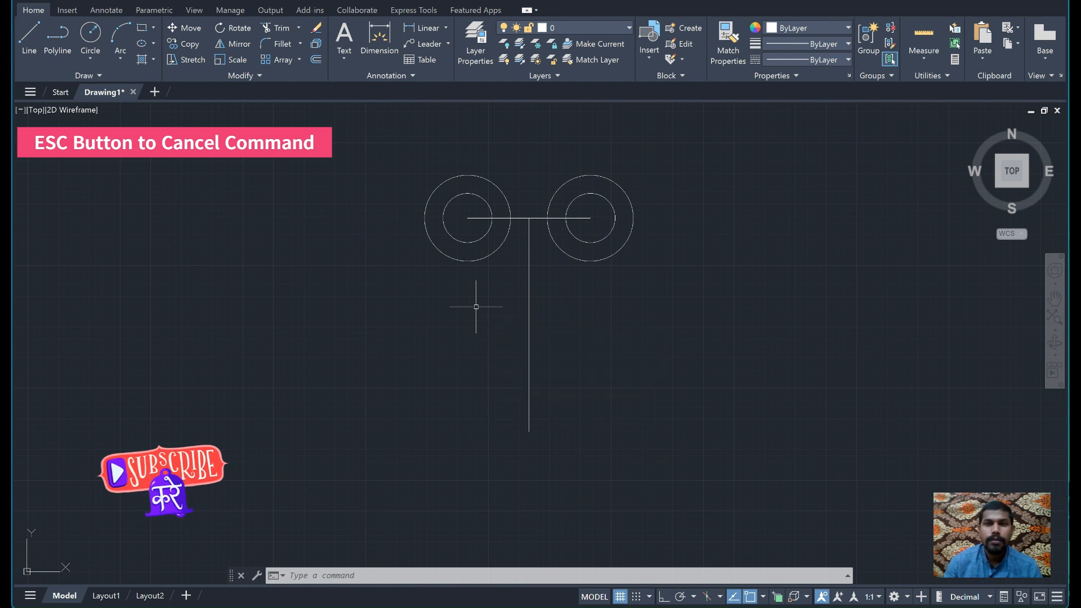
click(529, 314)
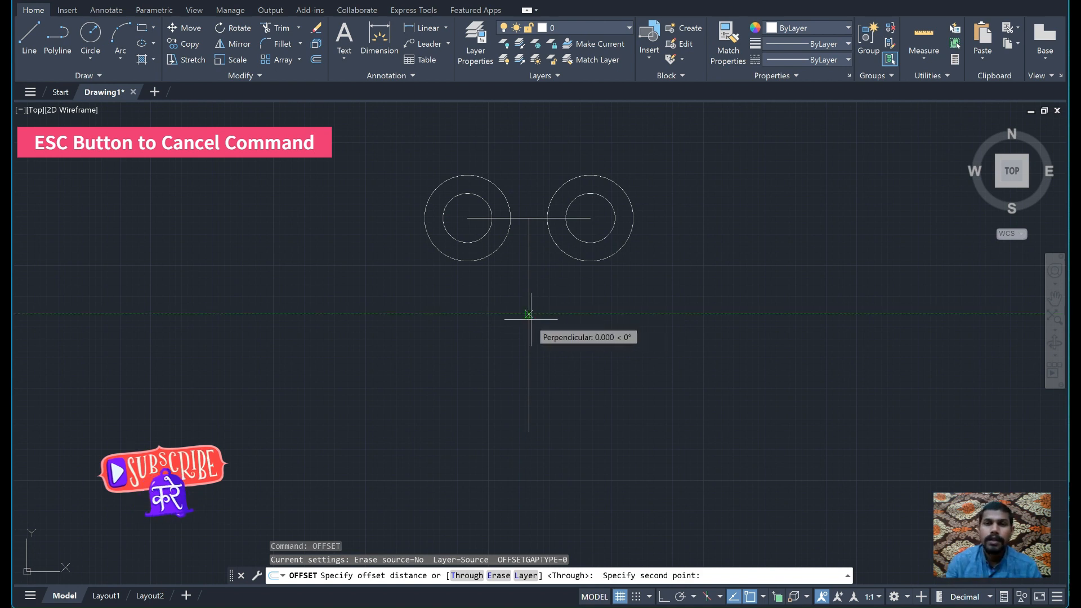
click(529, 313)
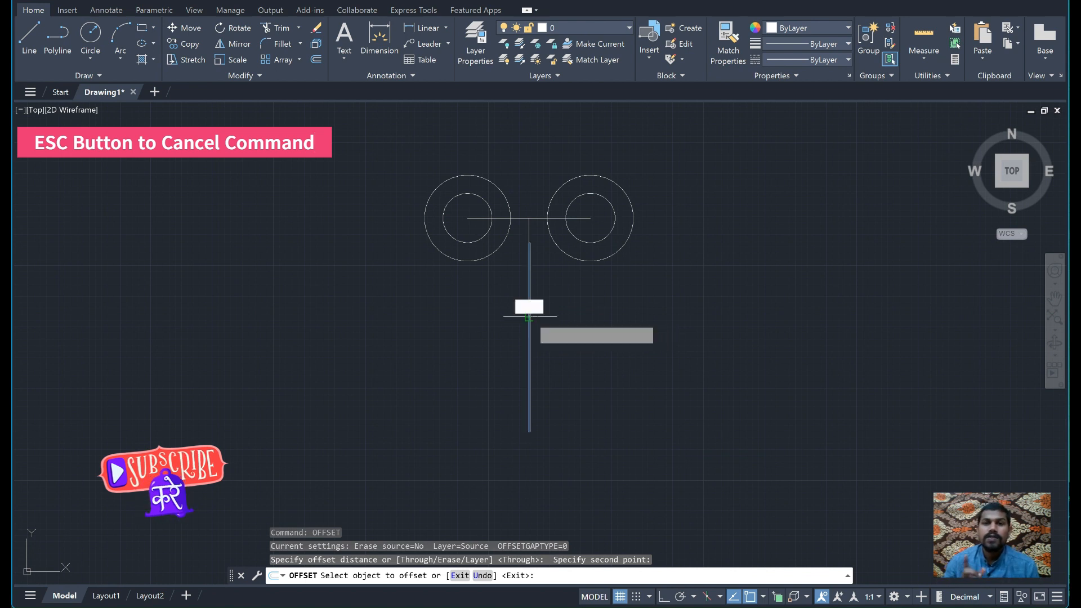
click(530, 314)
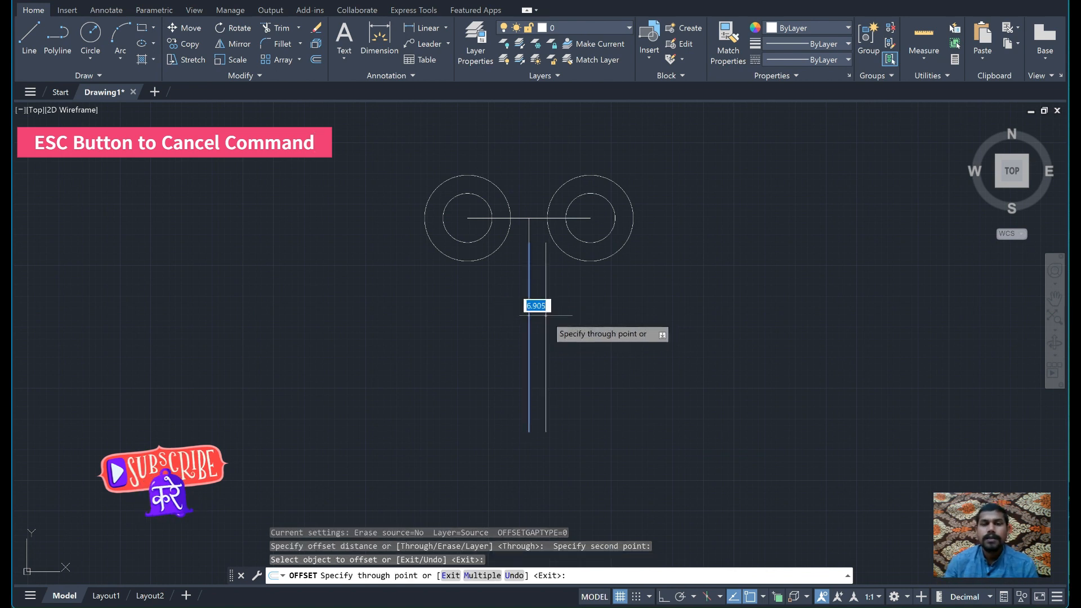
key(Return)
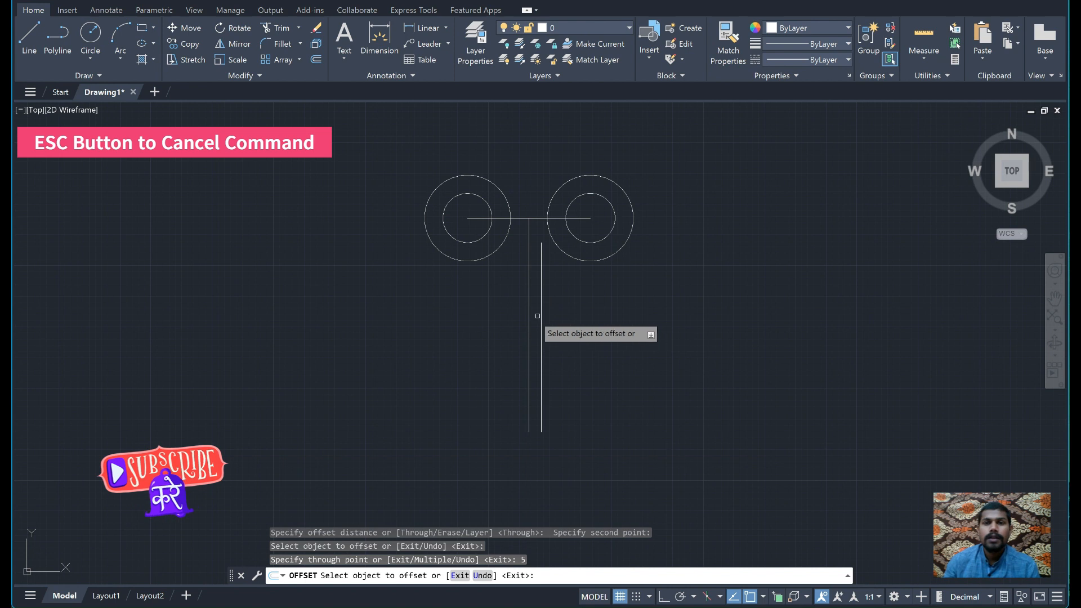
- Offset the 77 mm vertical center line 5 mm to the left
click(529, 315)
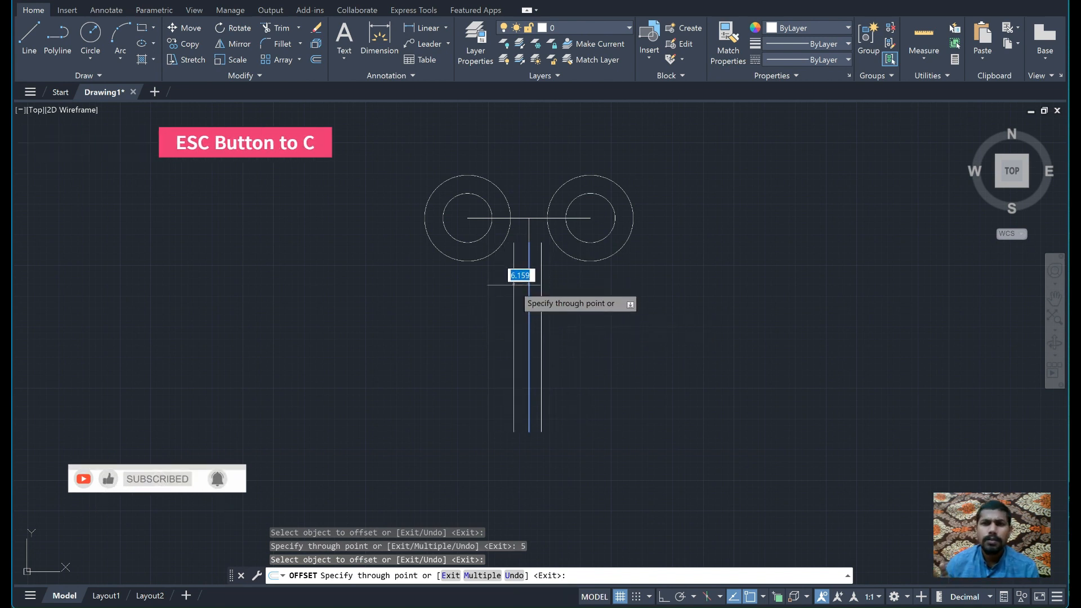
text(5)
key(Return)
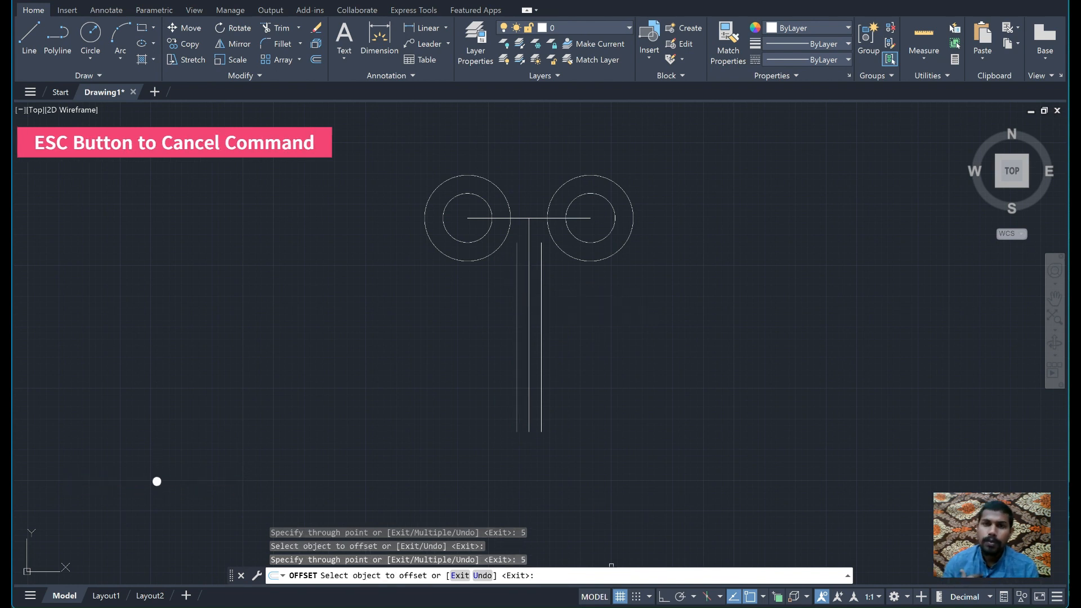
- Consult the reference image and draw a horizontal line joining the upper ends of the two offset shaft lines
click(702, 555)
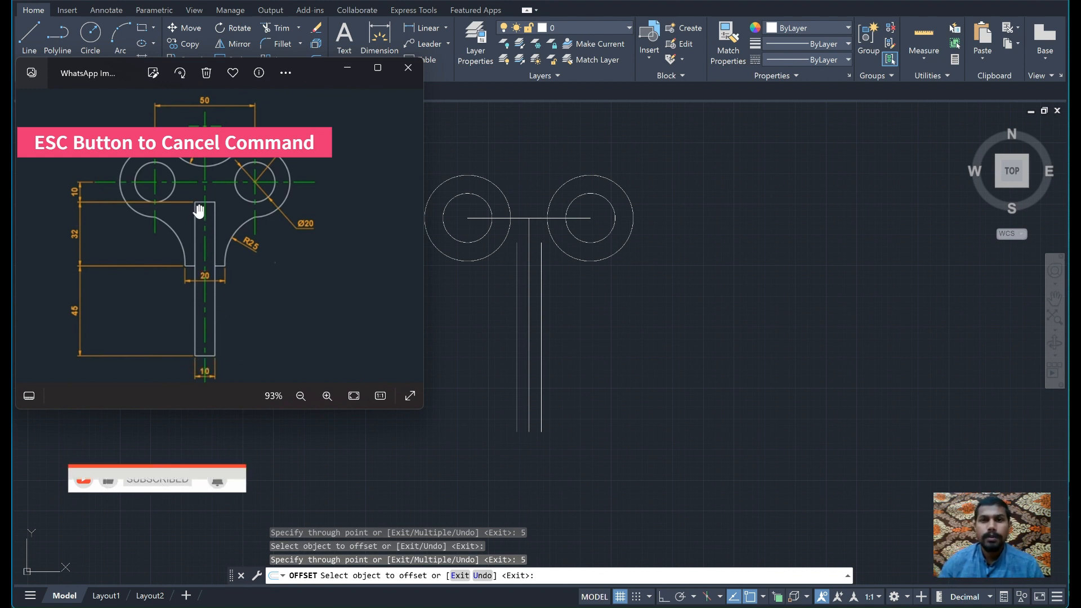
click(490, 341)
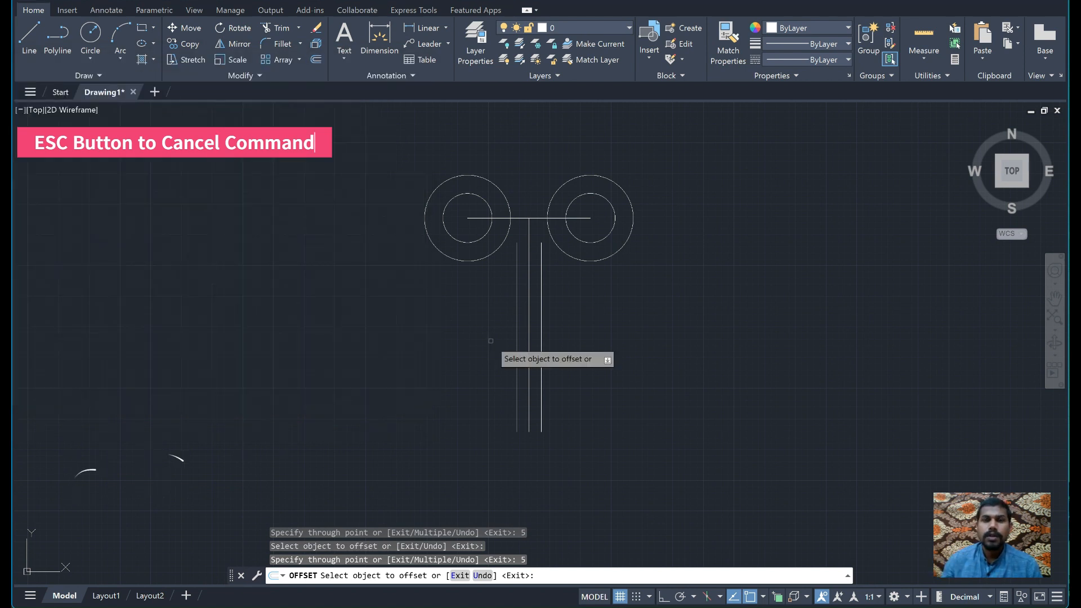
click(23, 31)
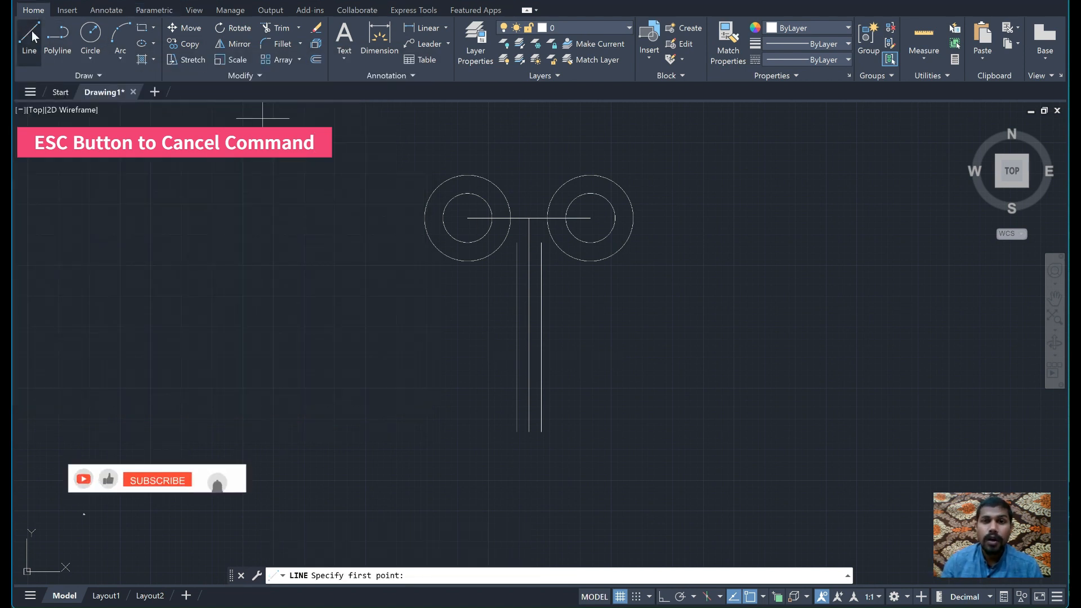
click(517, 243)
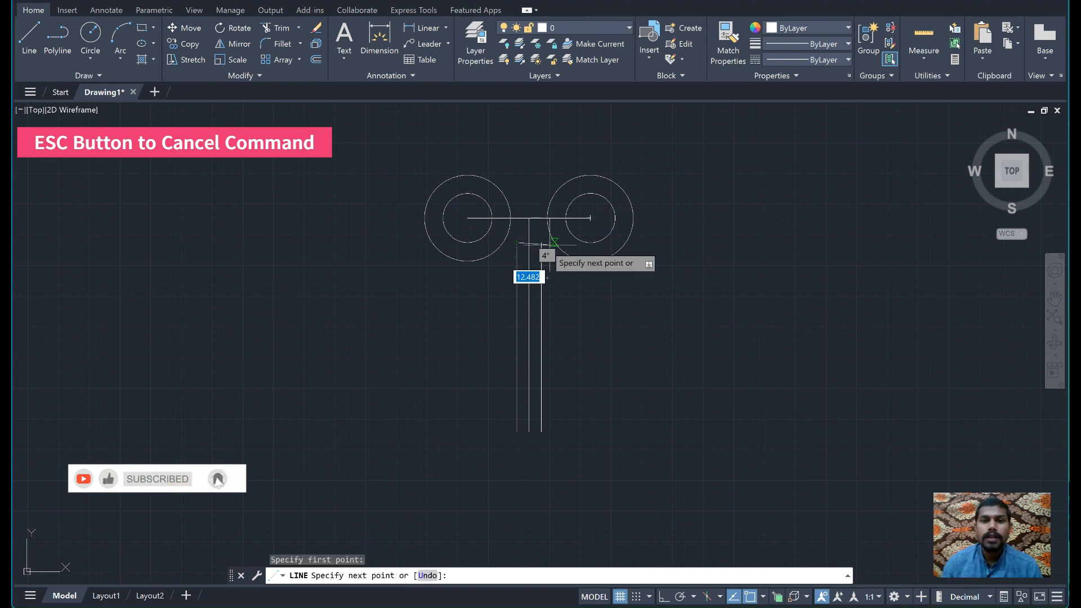
click(541, 243)
key(Escape)
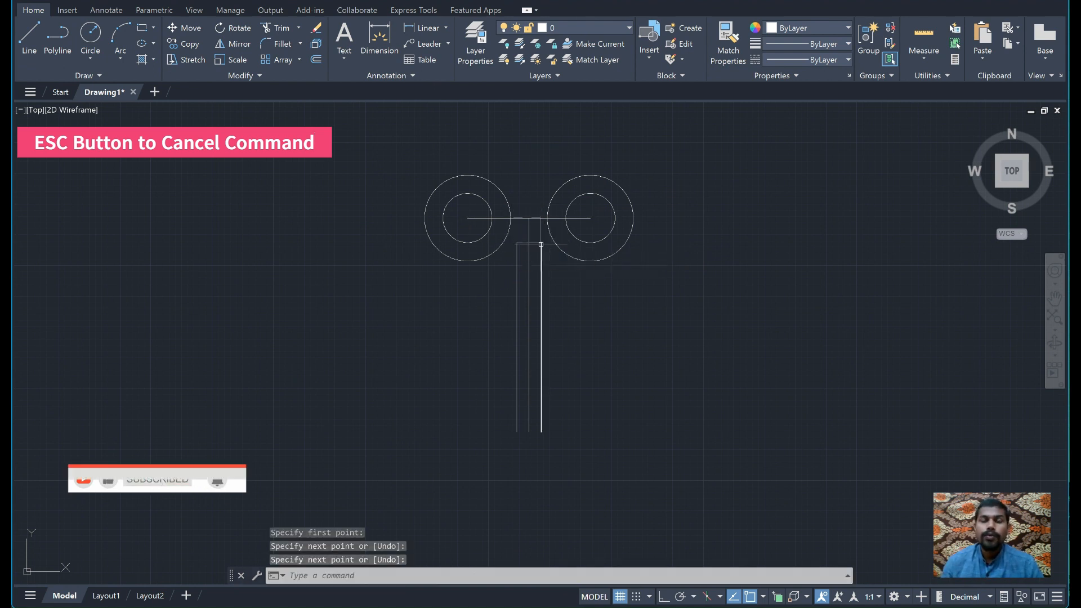
- Draw a horizontal line joining the lower ends of the two offset shaft lines
key(Return)
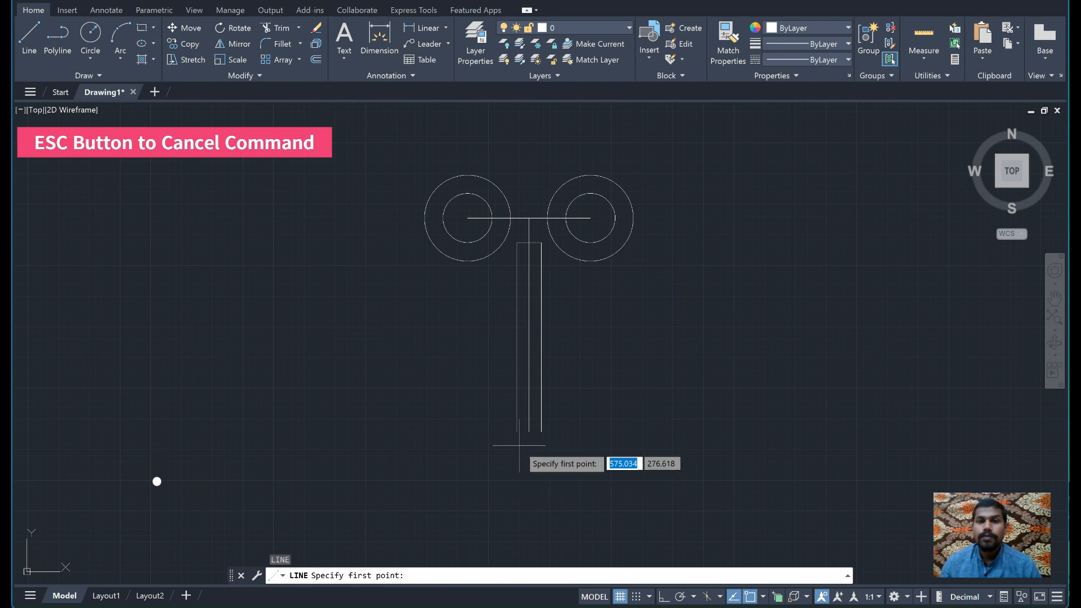
click(517, 432)
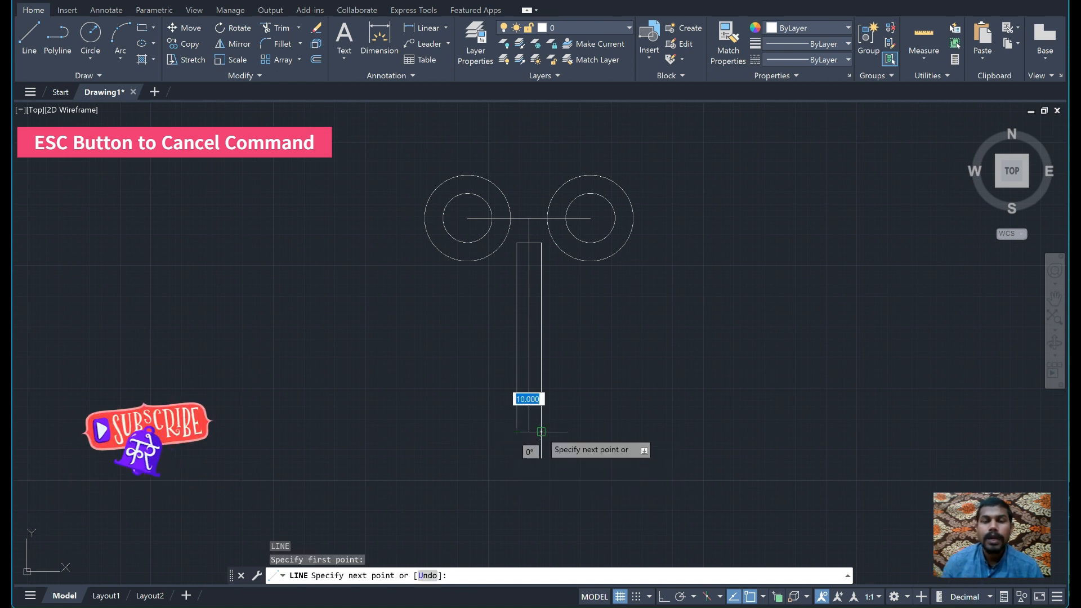
click(541, 432)
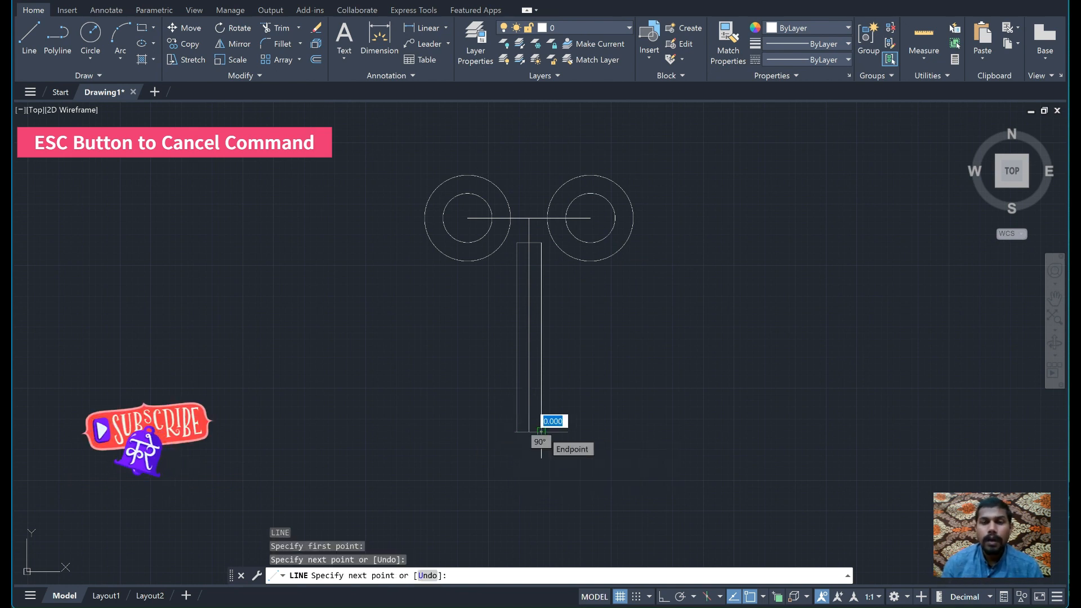
key(Escape)
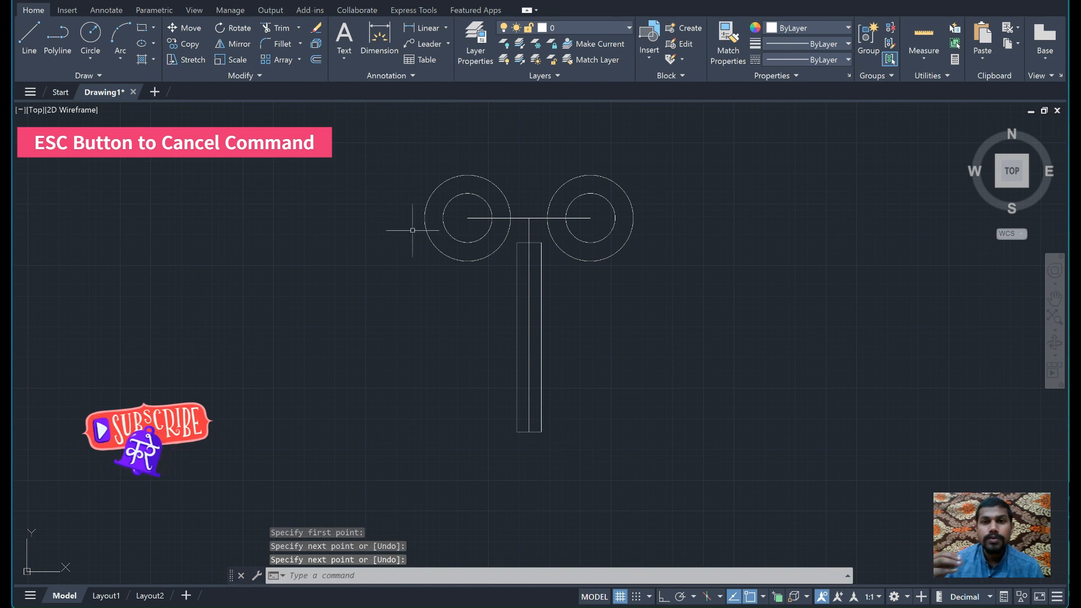
- Trim away both vertical center line segments and check the shoulder dimensions in the reference image
click(275, 29)
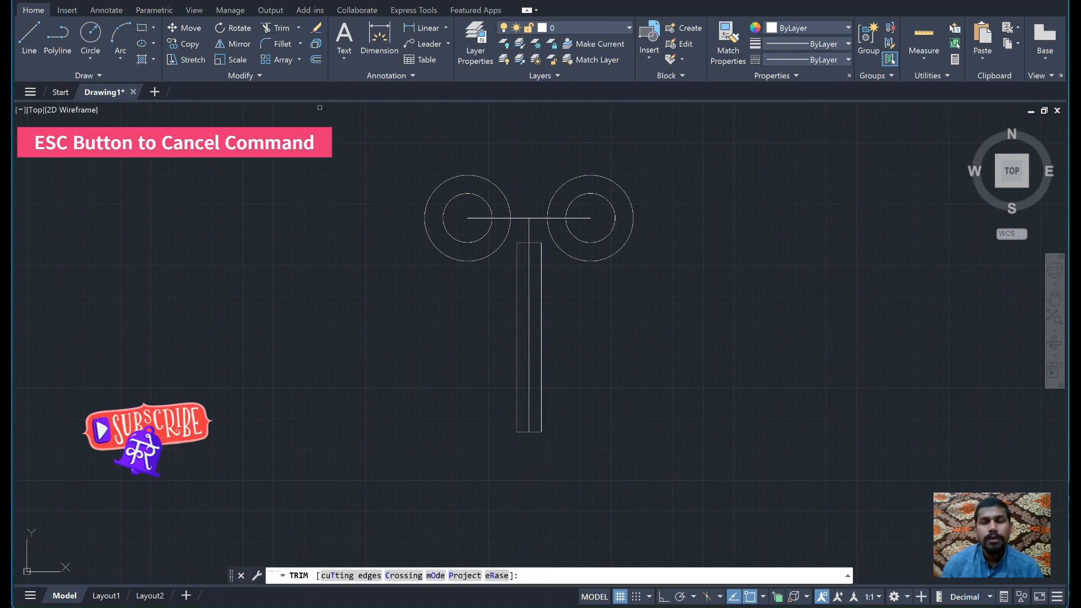
click(528, 293)
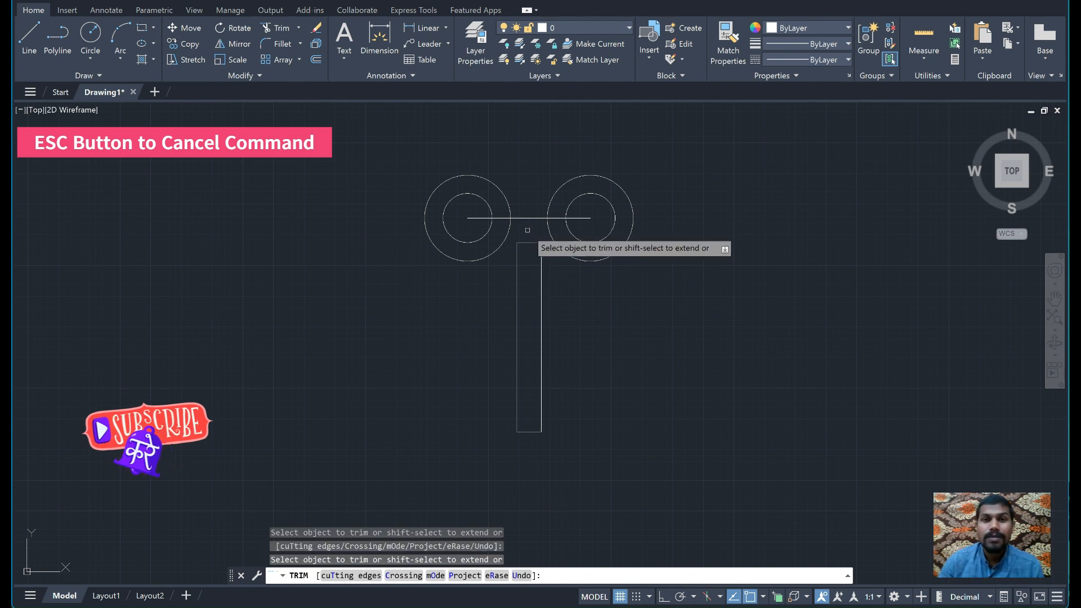
key(alt+Tab)
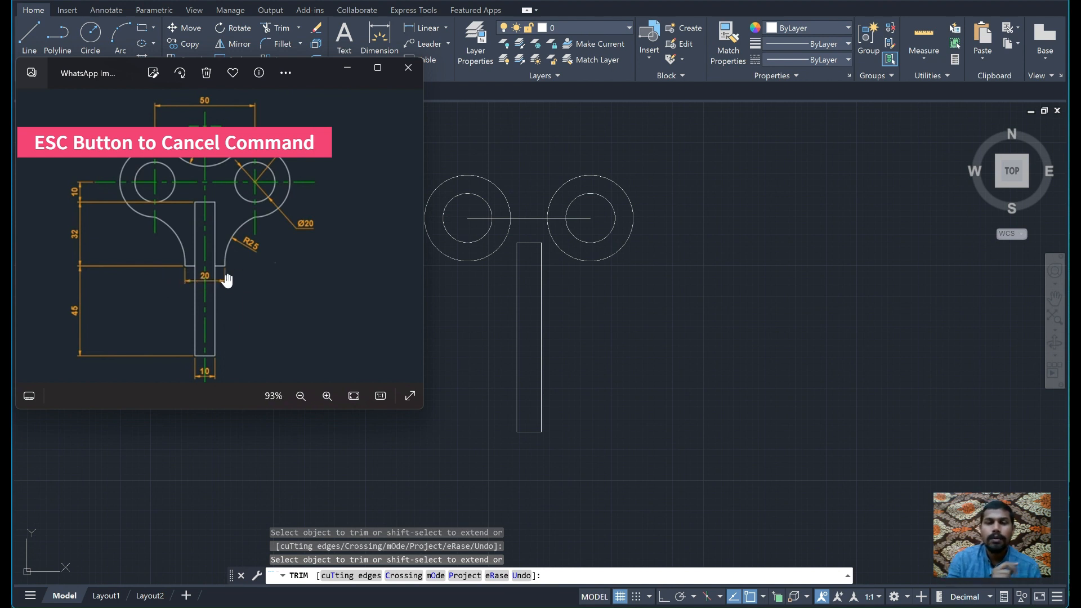
click(344, 69)
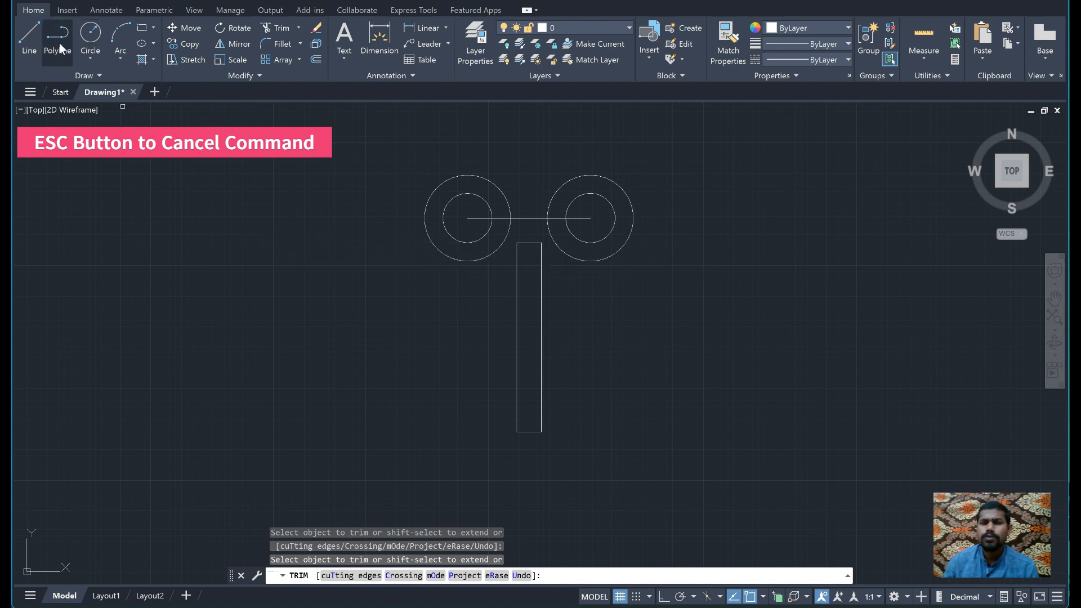
click(35, 34)
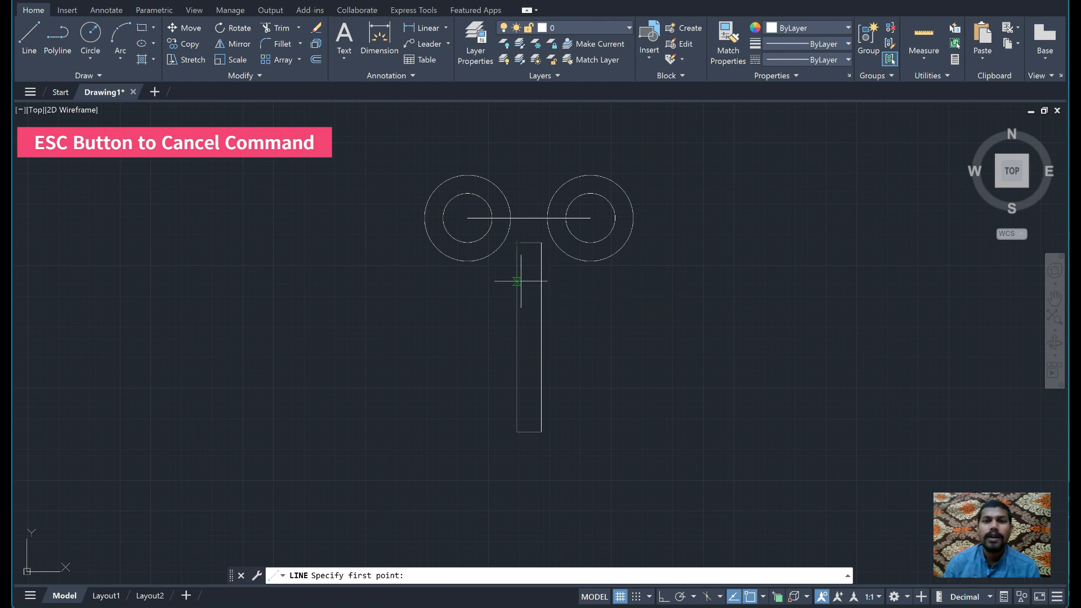
text(32)
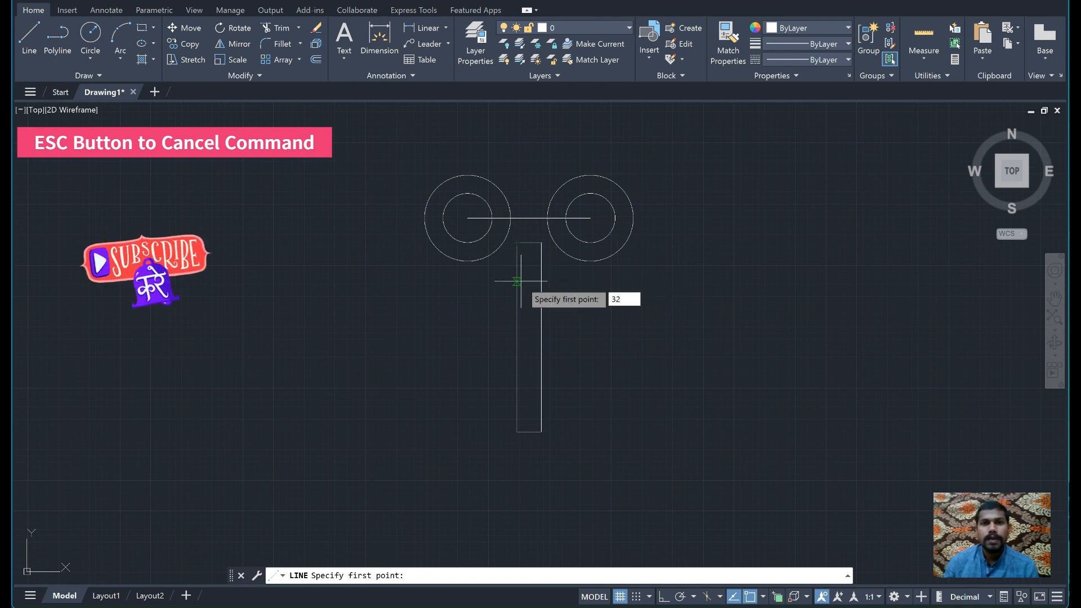
key(Return)
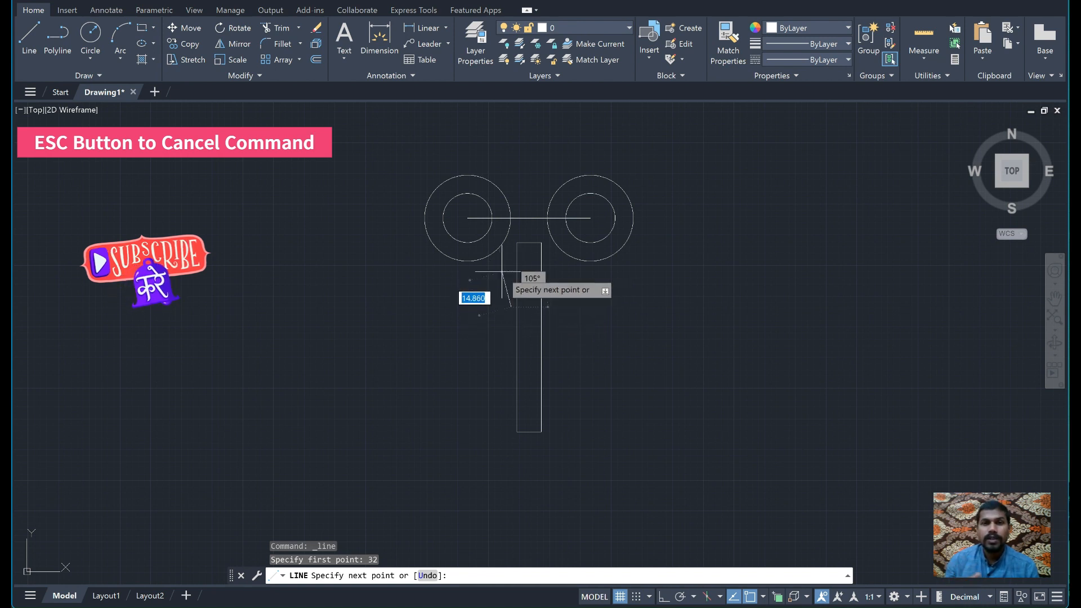
key(Escape)
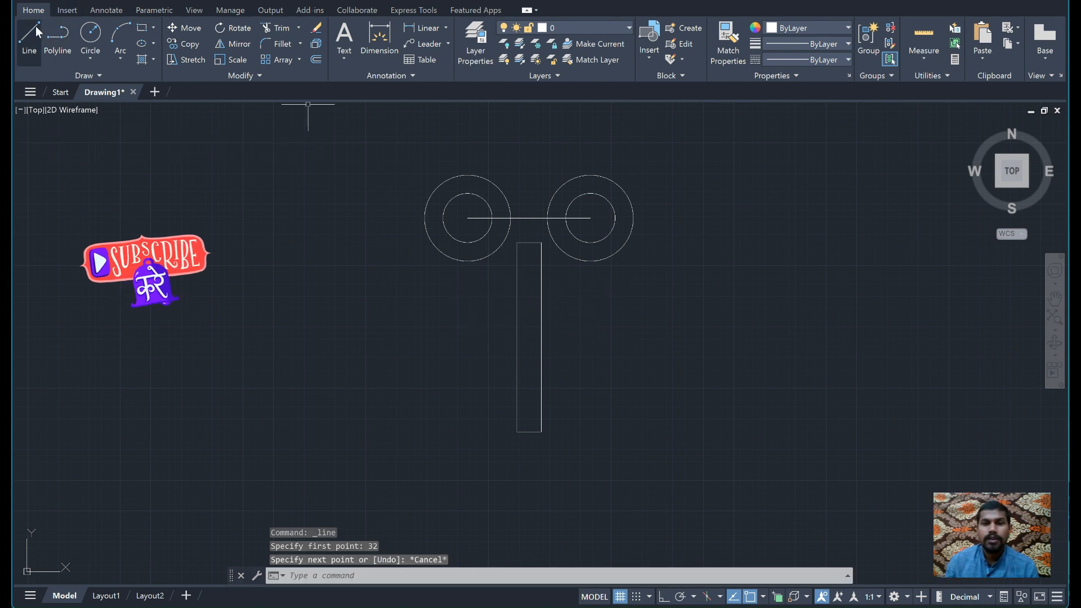
click(38, 26)
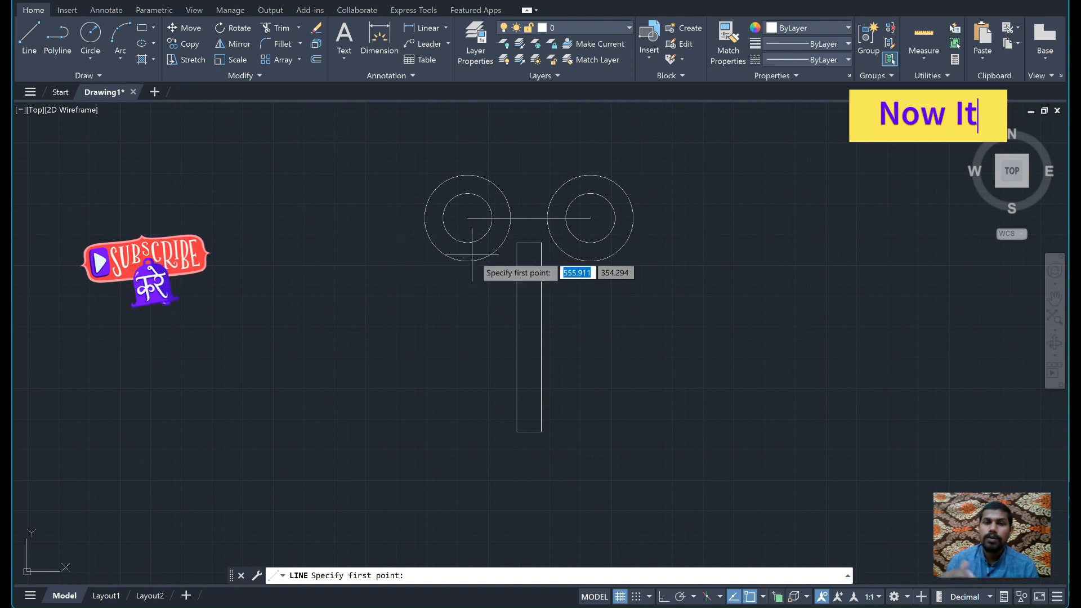
scroll(473, 253, up, 2)
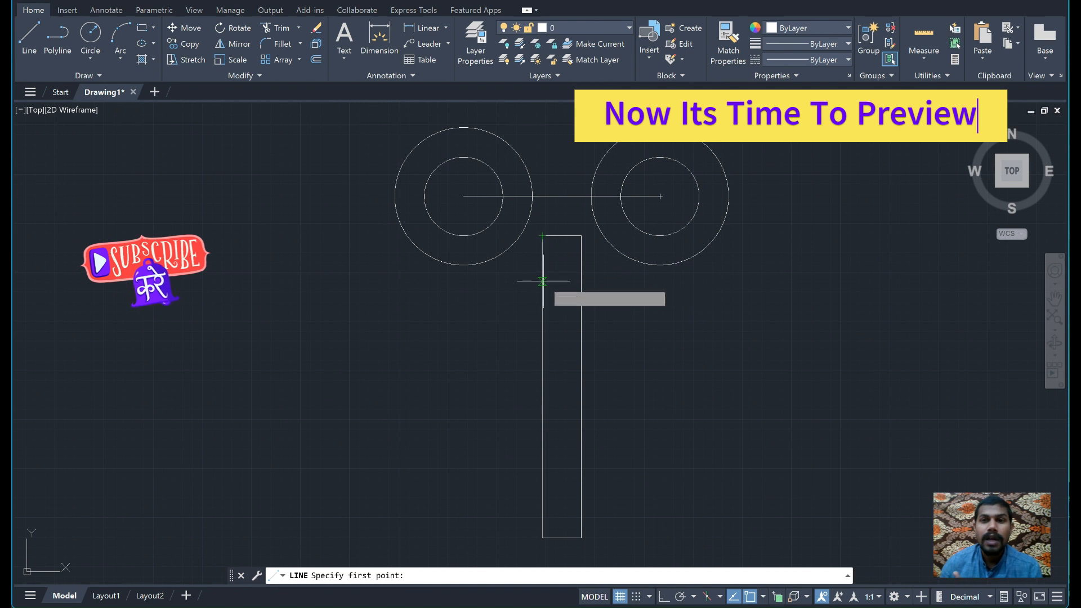
text(32)
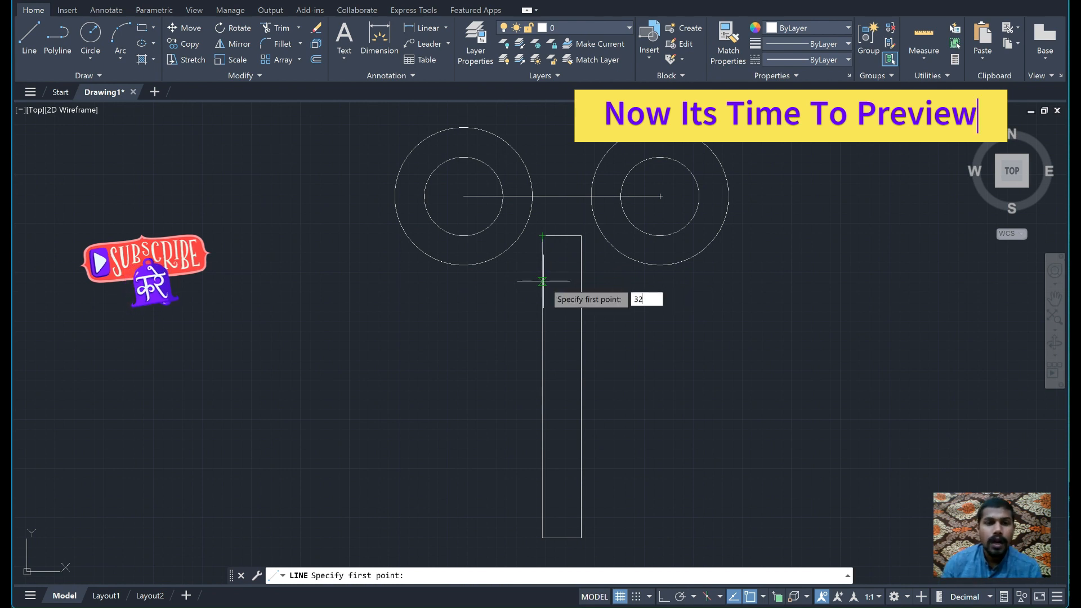
key(Return)
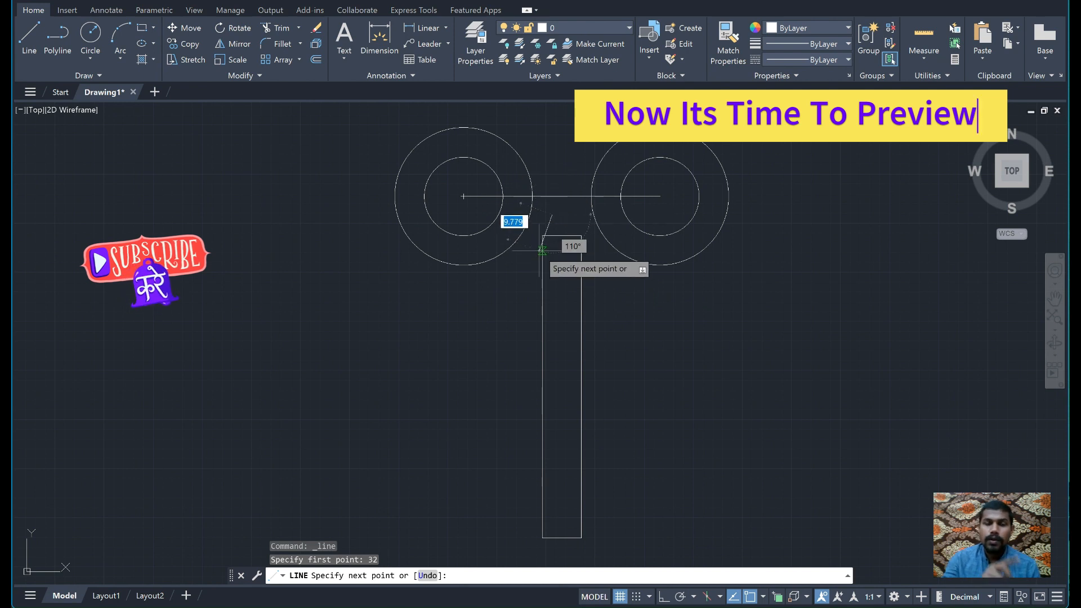
key(Escape)
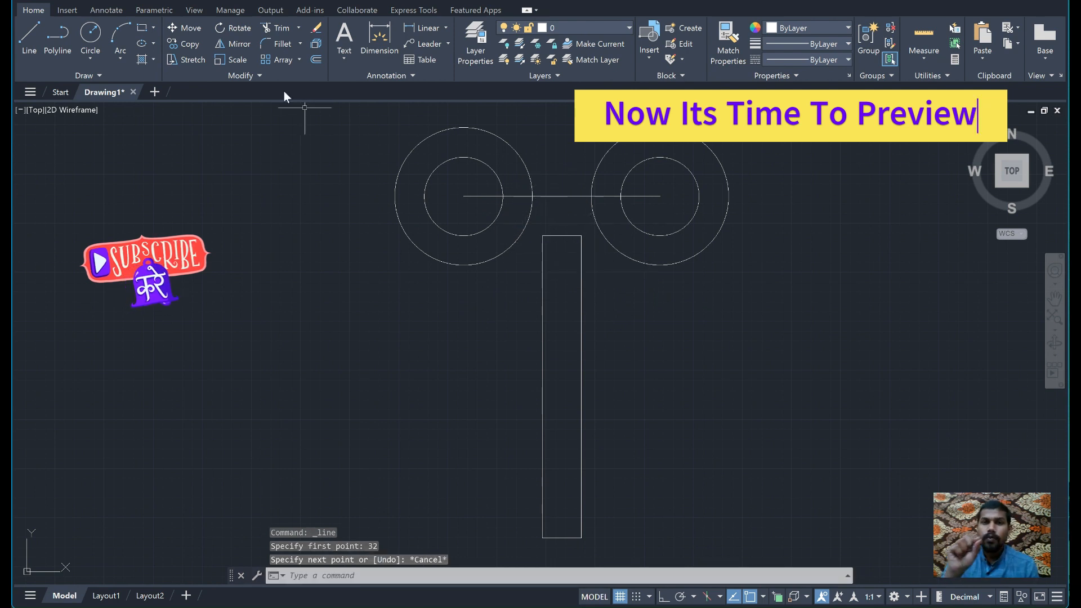
- With Ortho on, draw a 5 mm shoulder line leftward, 32 mm below the shaft's upper-left corner, and delete the 32 mm helper line
click(30, 31)
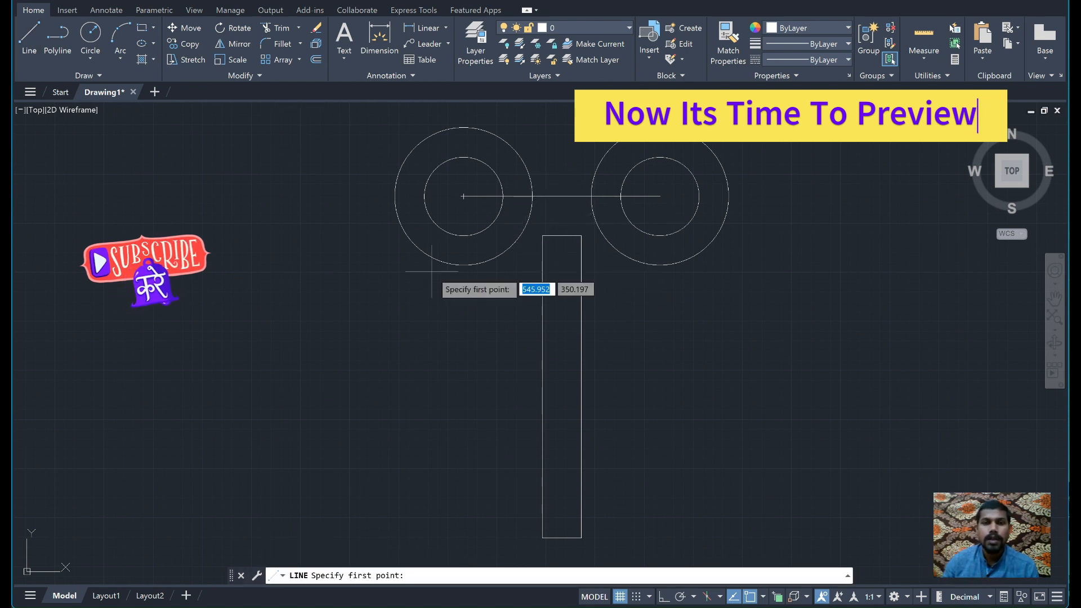
click(542, 235)
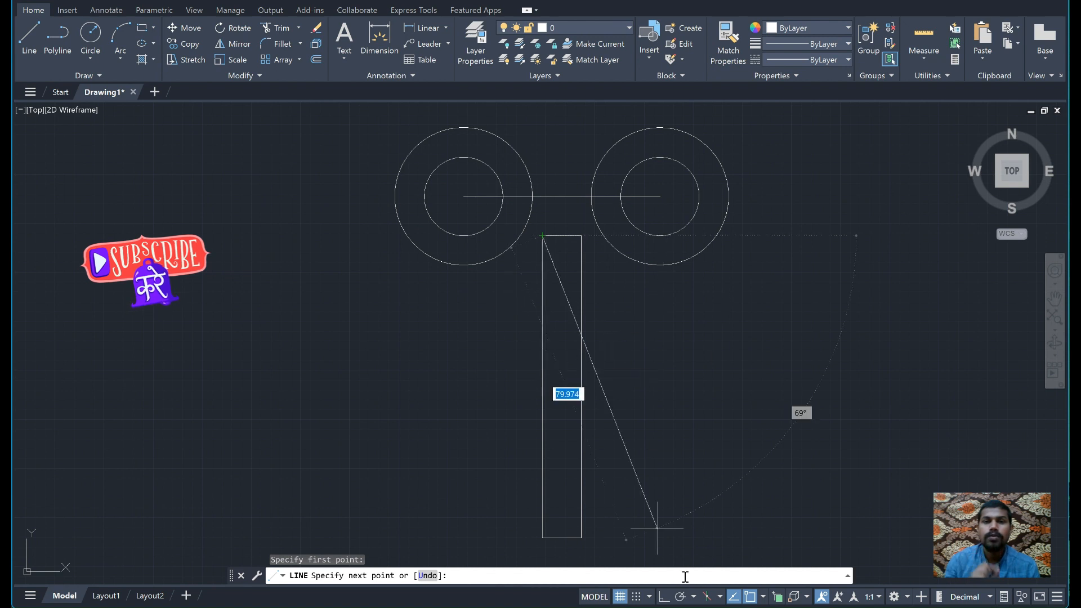
click(663, 597)
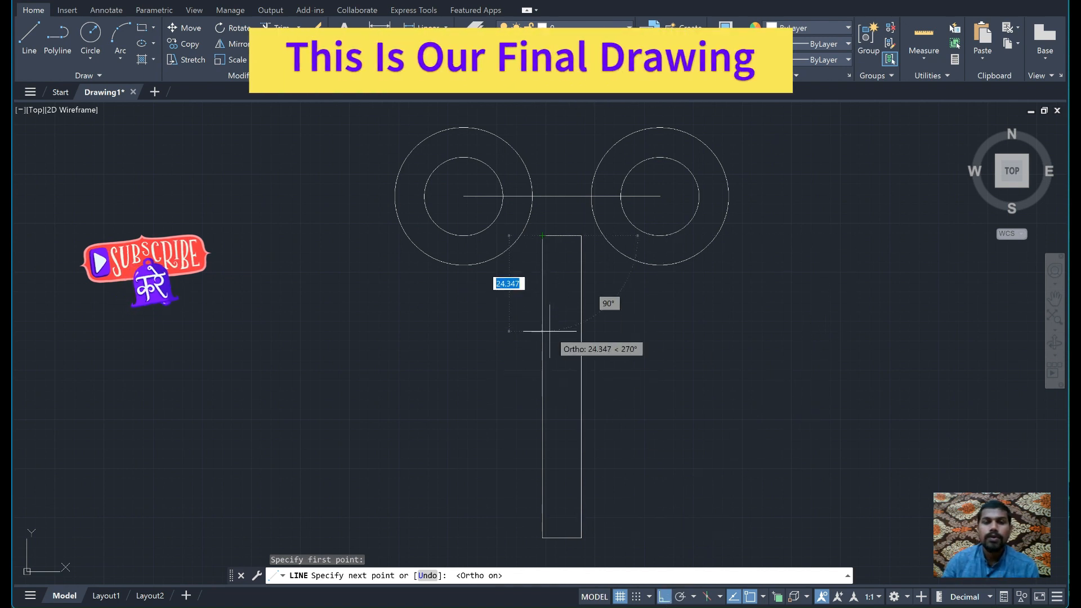
text(32)
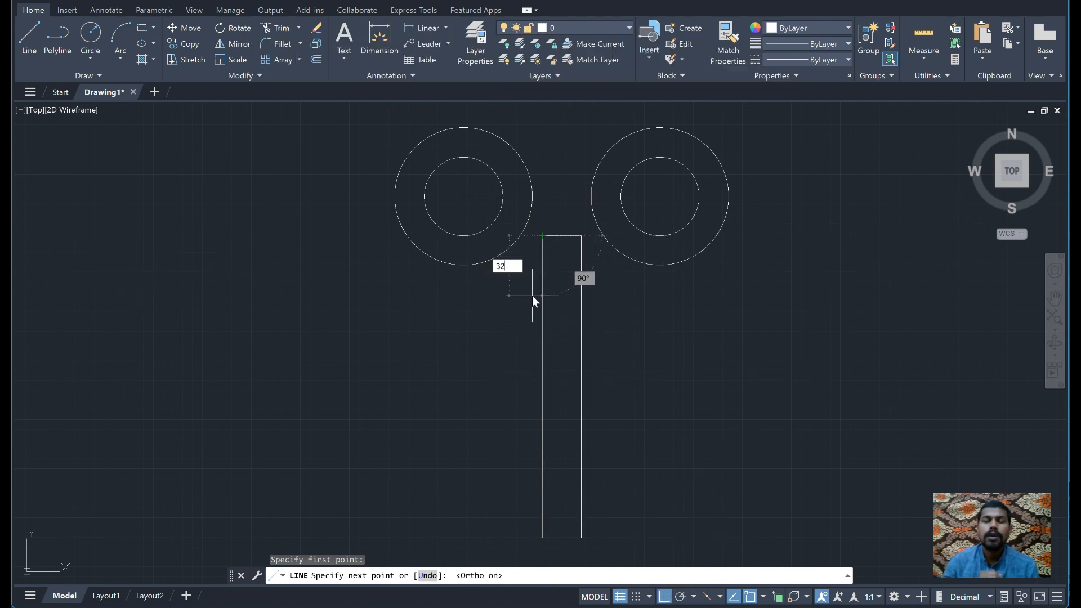
key(Return)
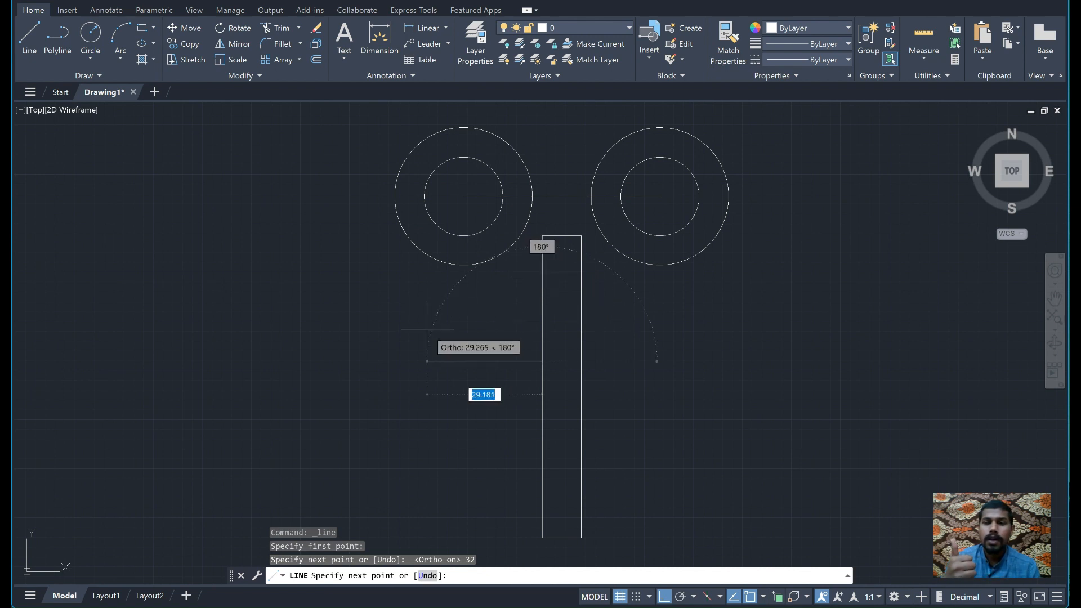
text(5)
key(Return)
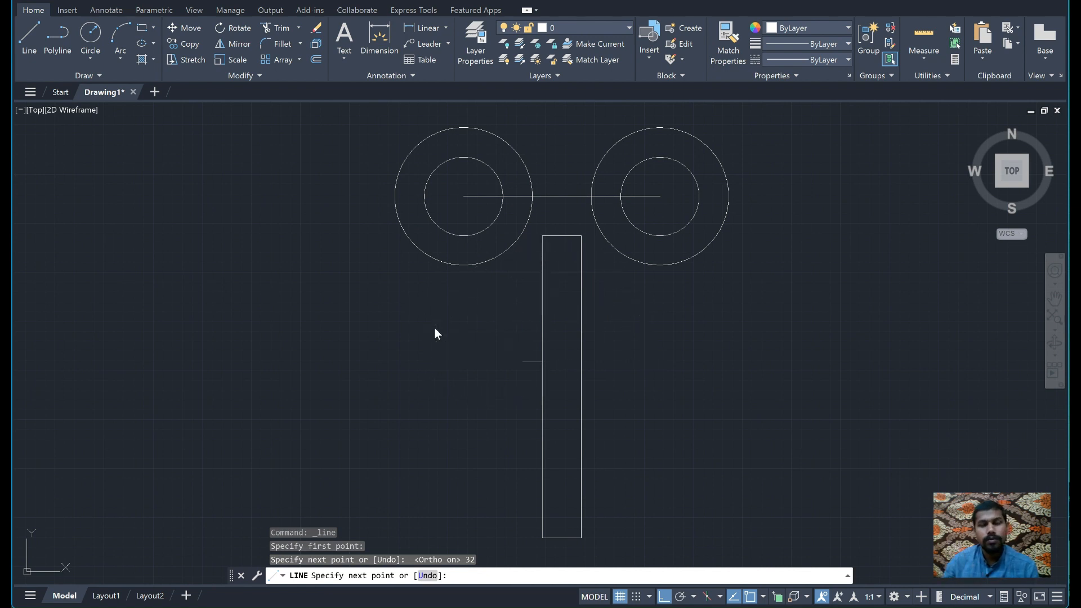
key(Escape)
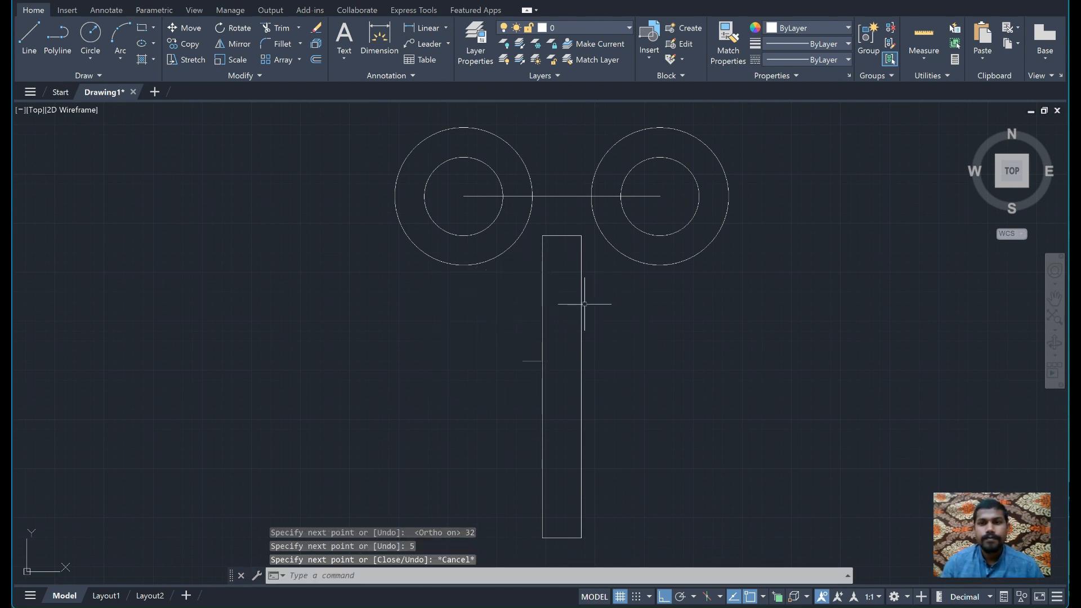
click(540, 305)
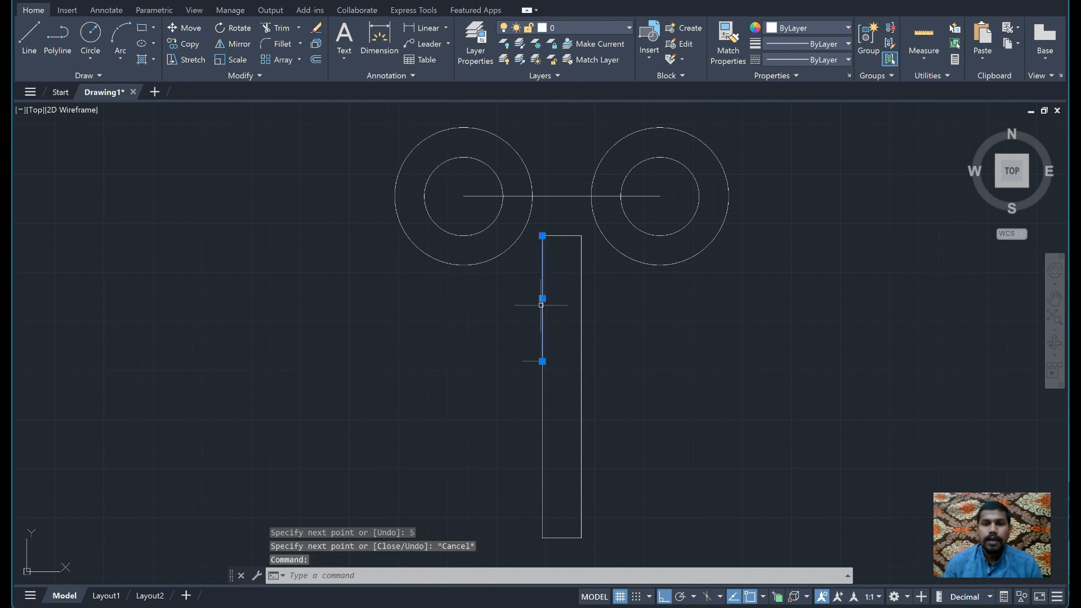
key(Delete)
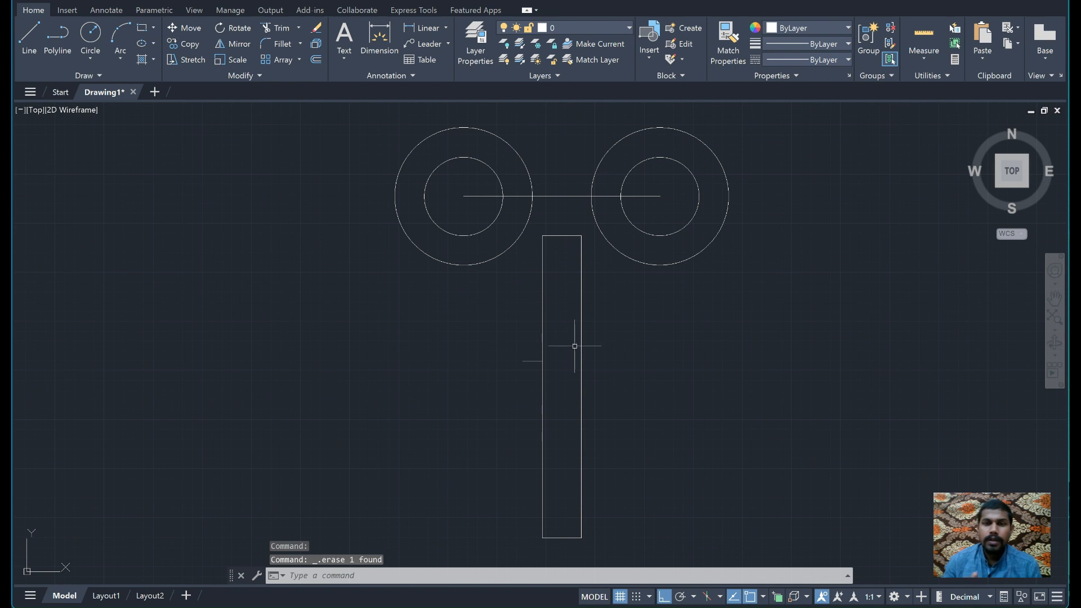
- Draw a 5 mm shoulder line rightward, 32 mm below the shaft's upper-right corner, and delete the 32 mm helper line
click(30, 36)
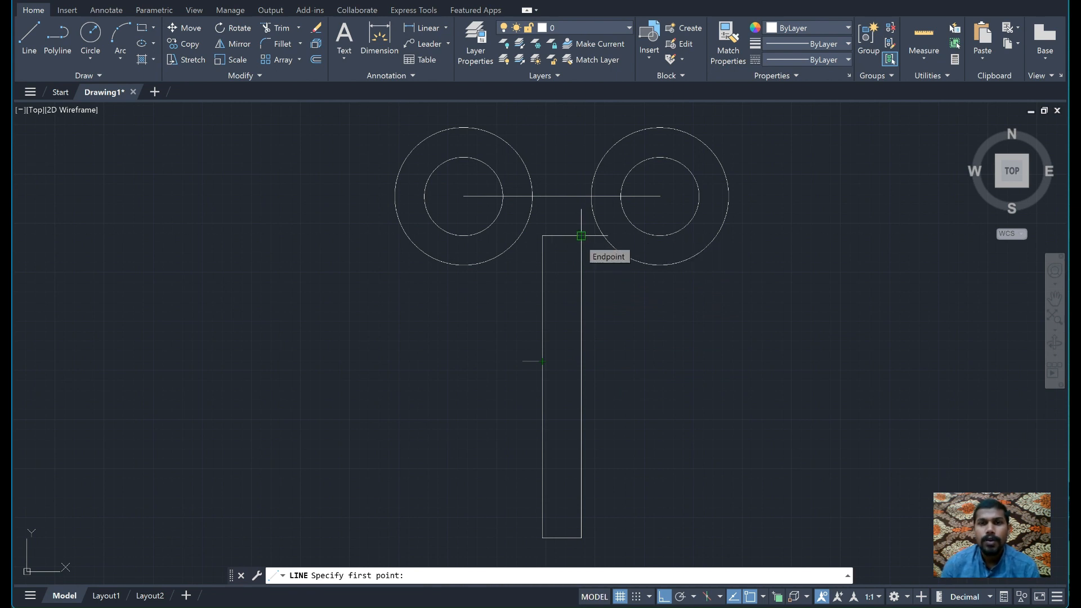
click(581, 236)
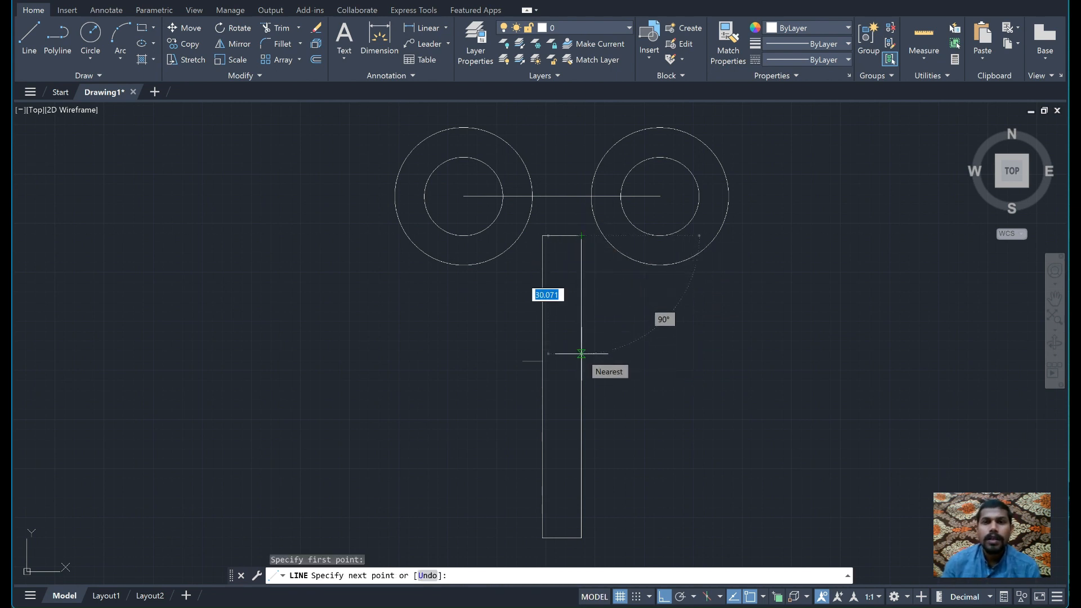
text(32)
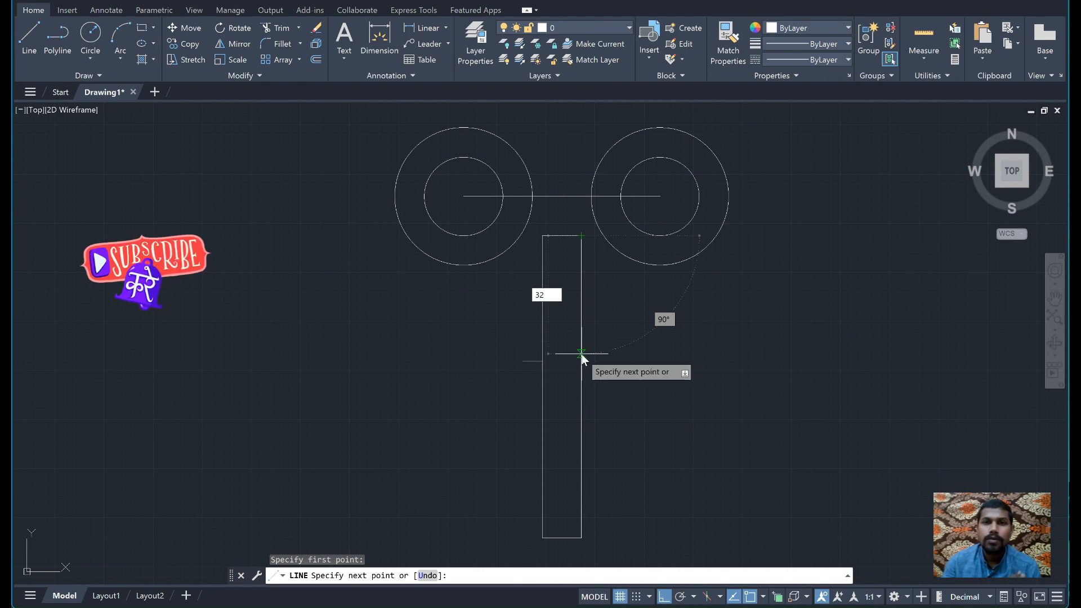
key(Return)
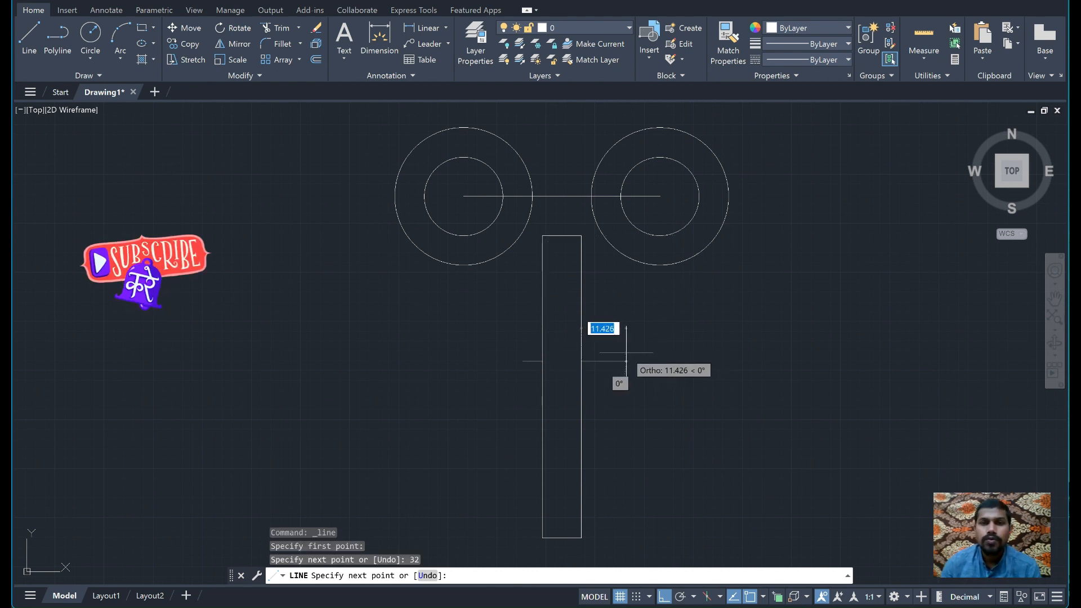
text(5)
key(Return)
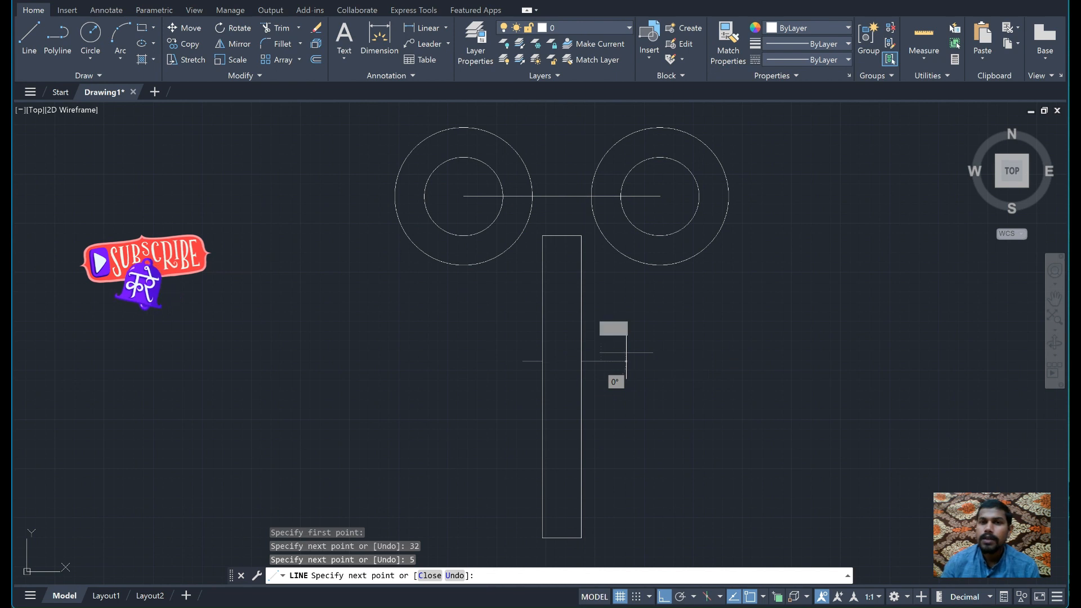
key(Escape)
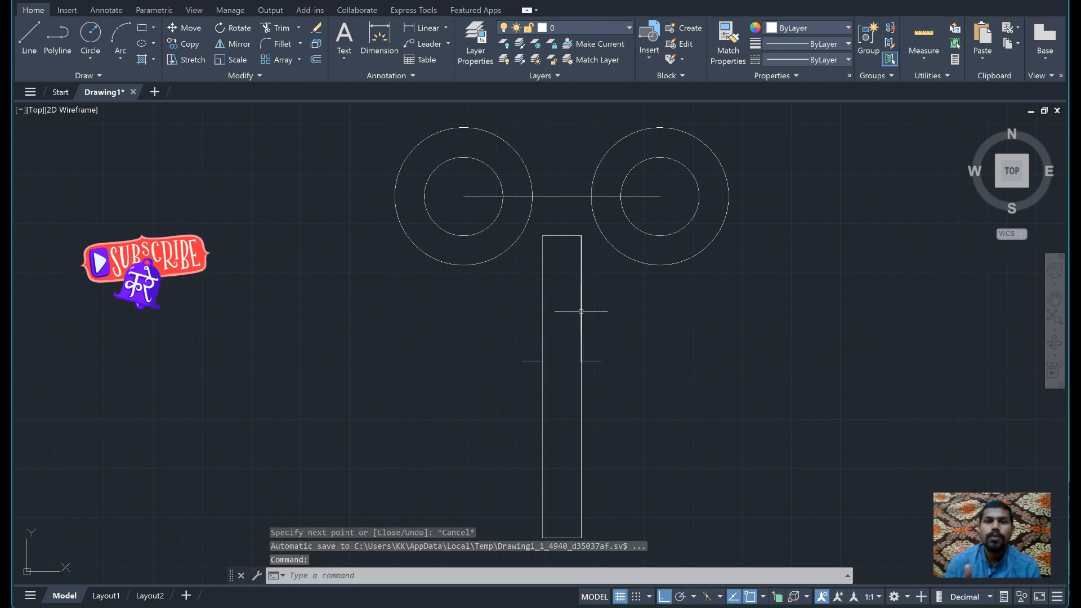
click(581, 311)
key(Delete)
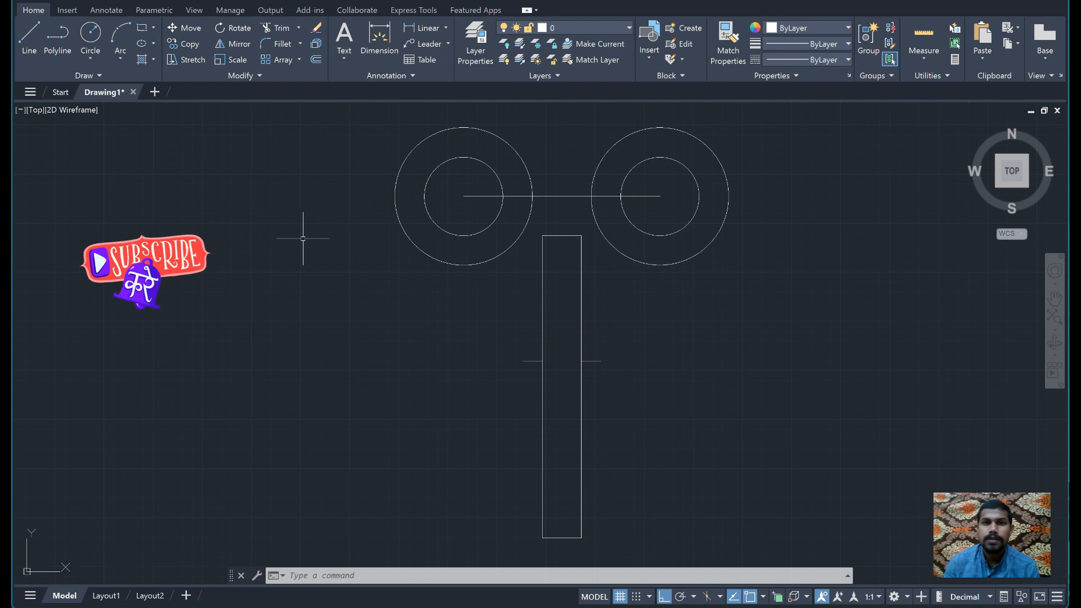
- Fillet the upper sides of the two outer circles with a 20 mm radius, consulting the reference image for the radii
text(f)
key(Return)
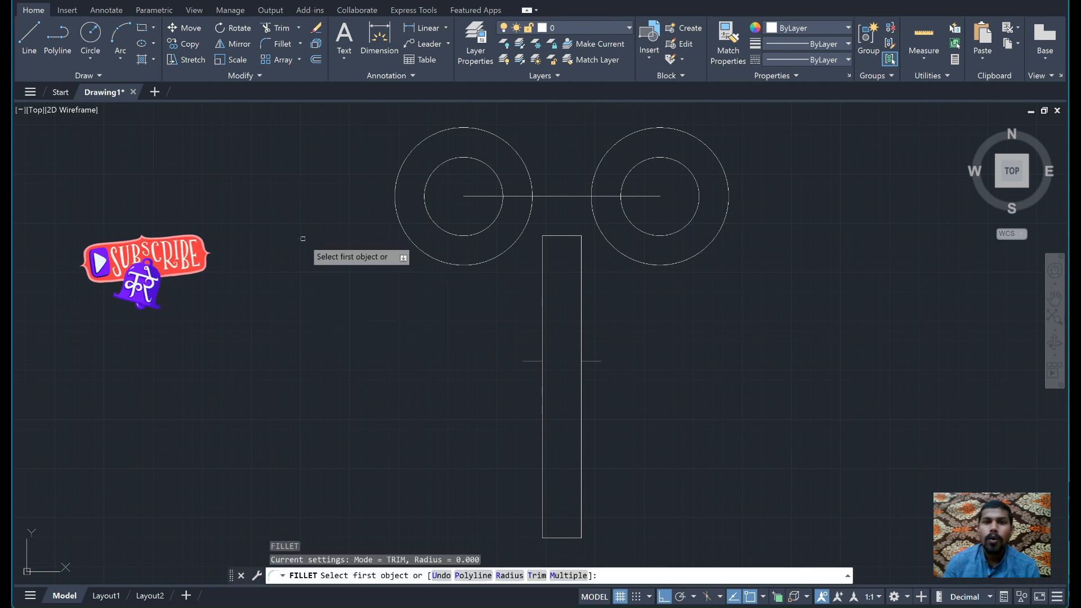
key(alt+Tab)
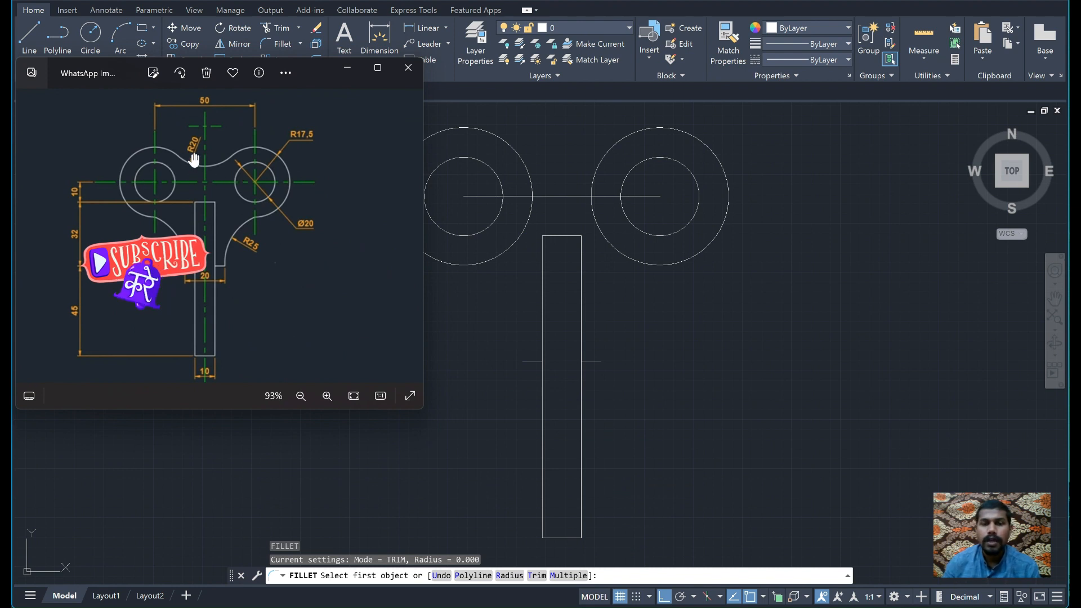
click(545, 181)
click(519, 157)
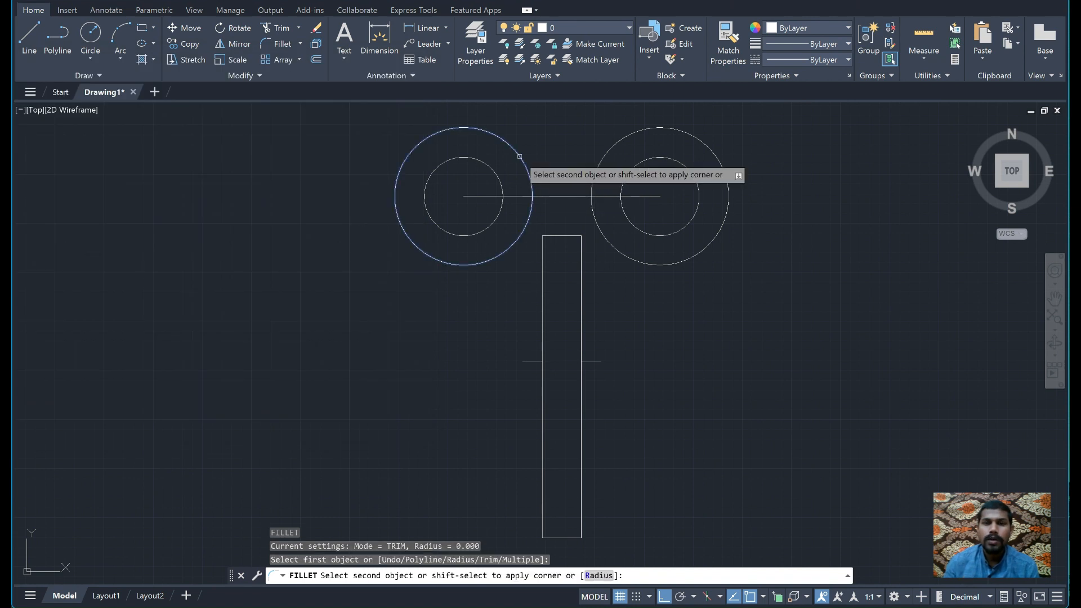
click(599, 575)
text(20)
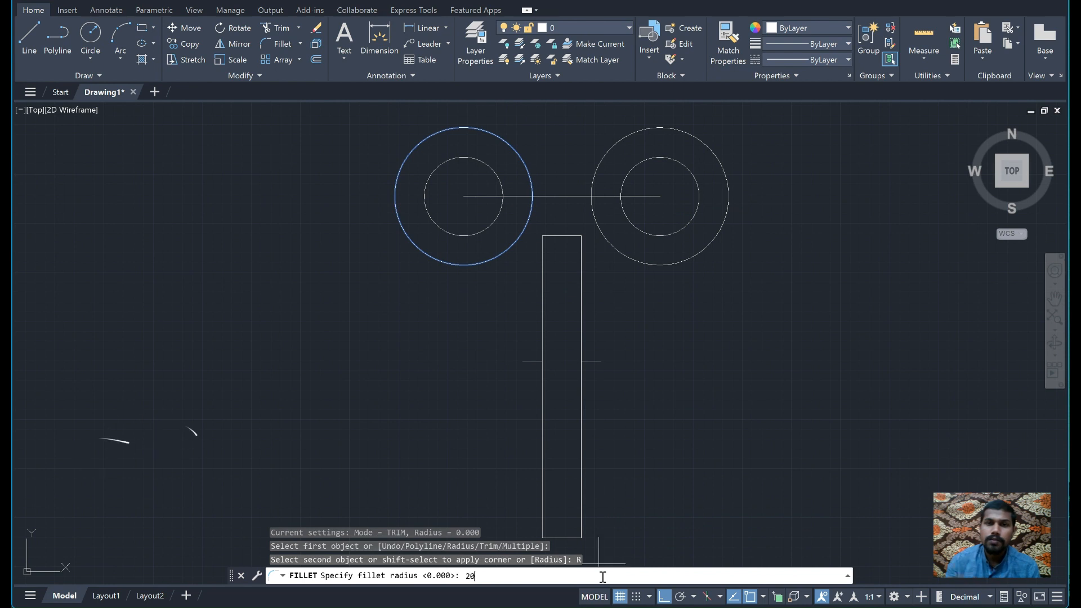
key(Return)
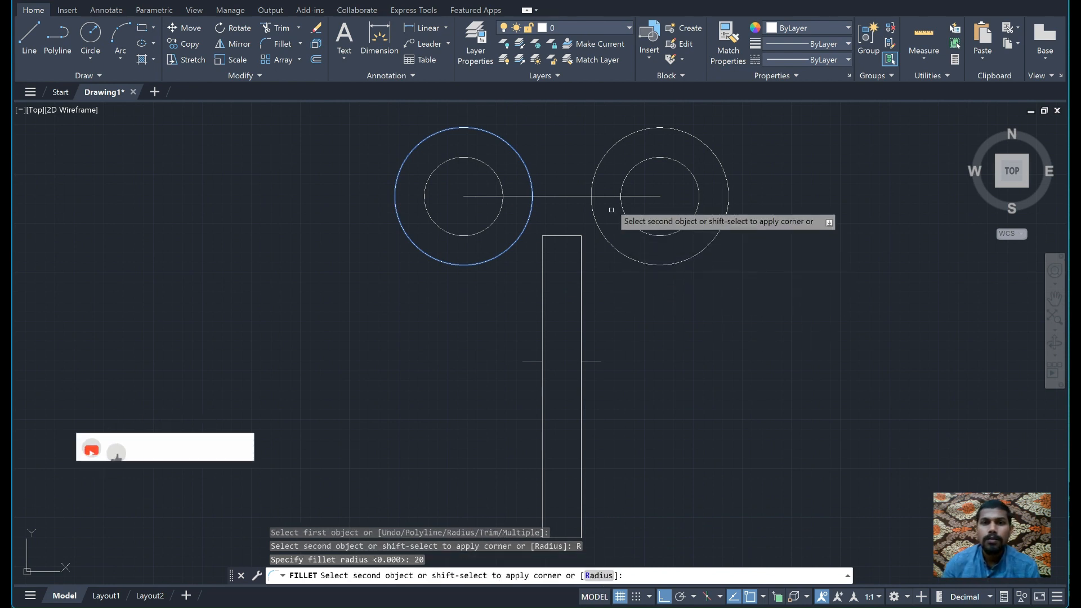
click(593, 174)
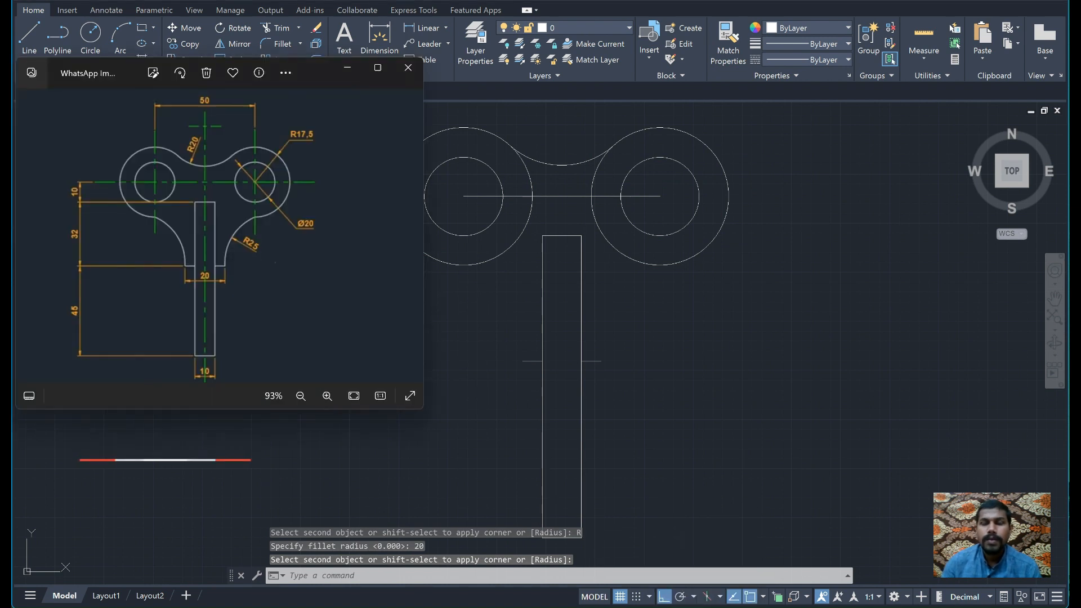
key(alt+Tab)
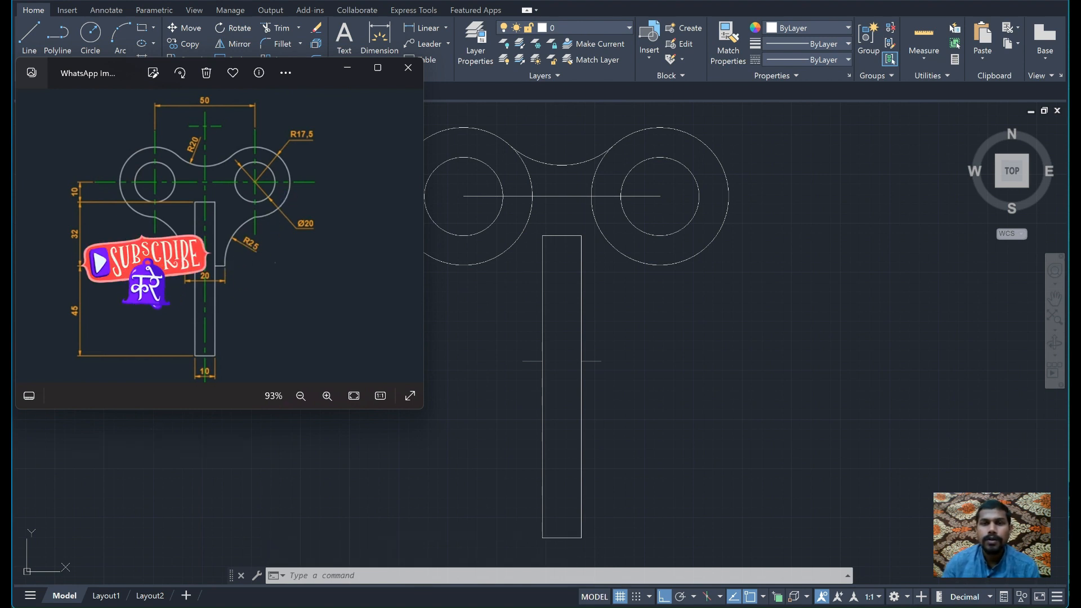
click(496, 353)
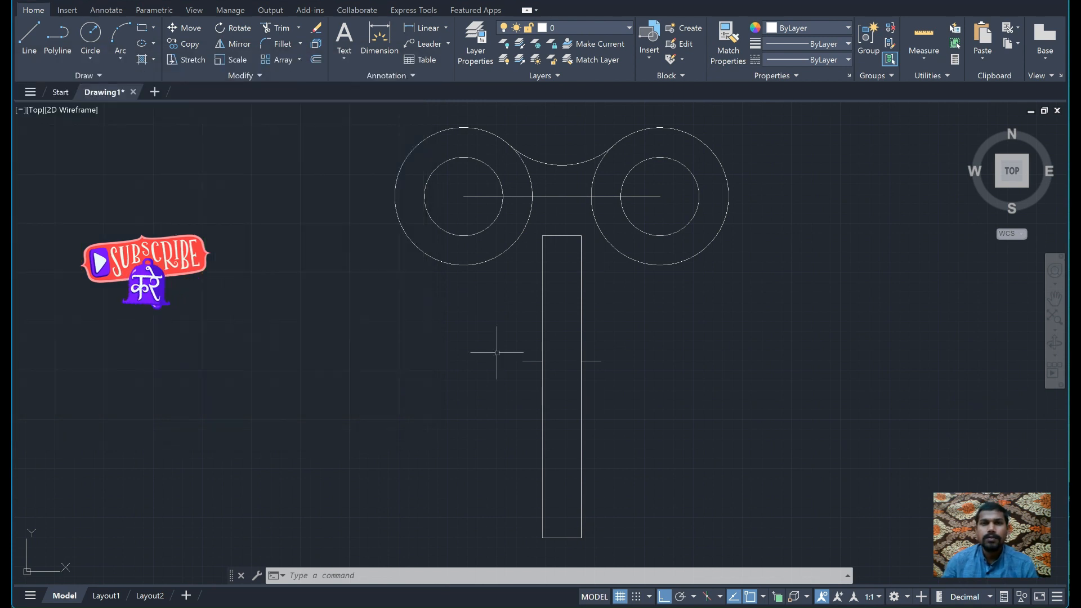
text(f)
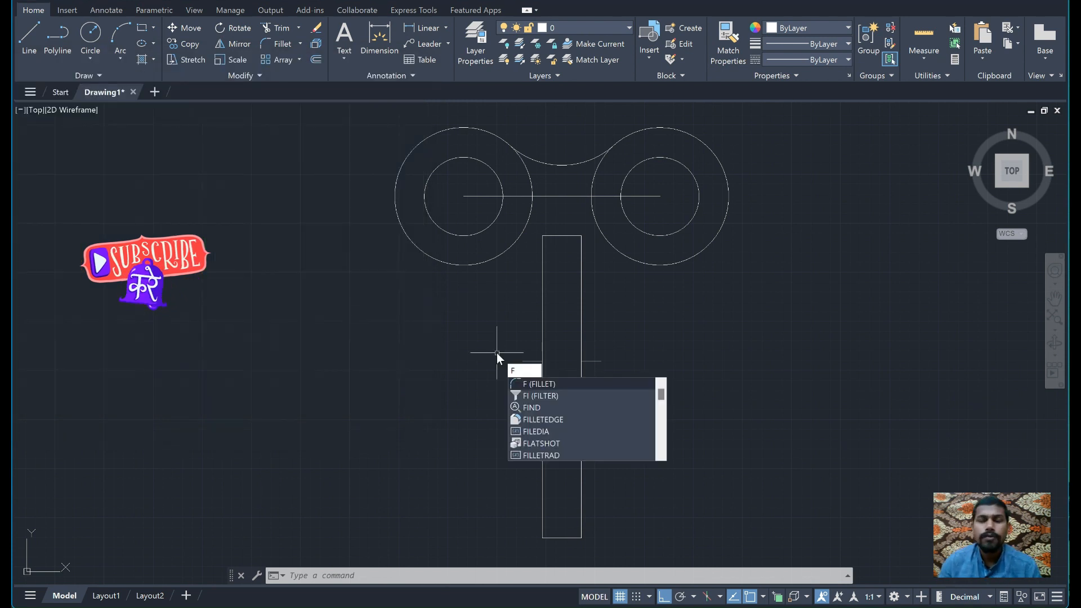
key(Return)
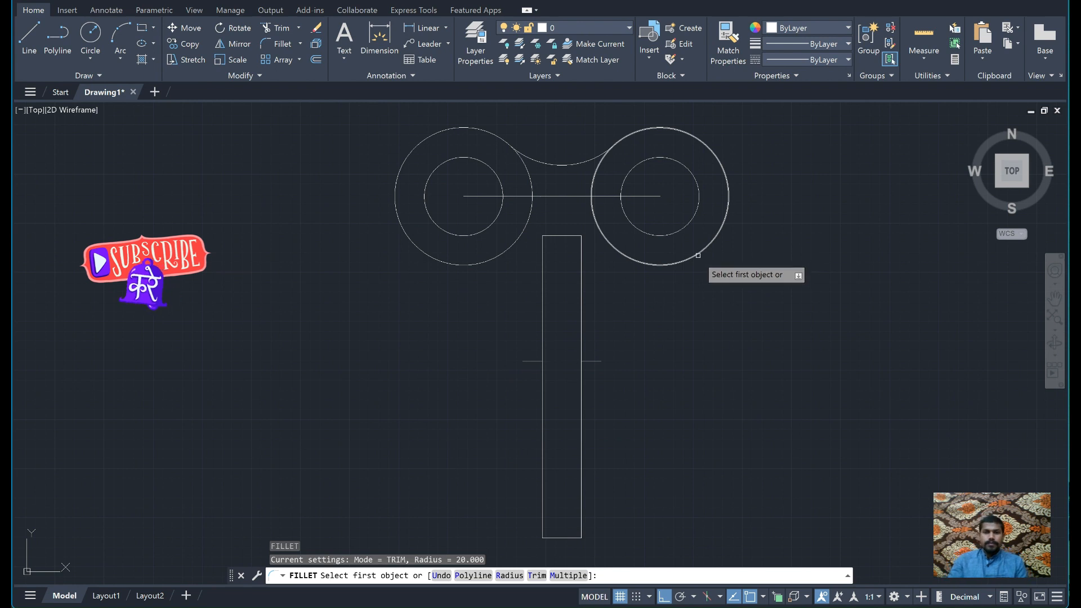
click(698, 254)
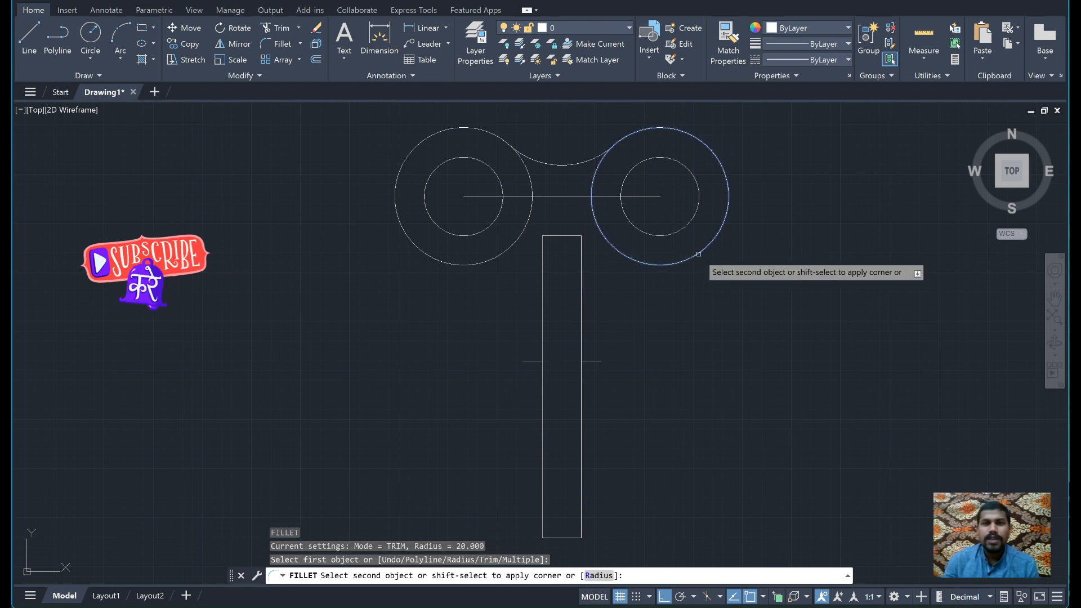
click(599, 575)
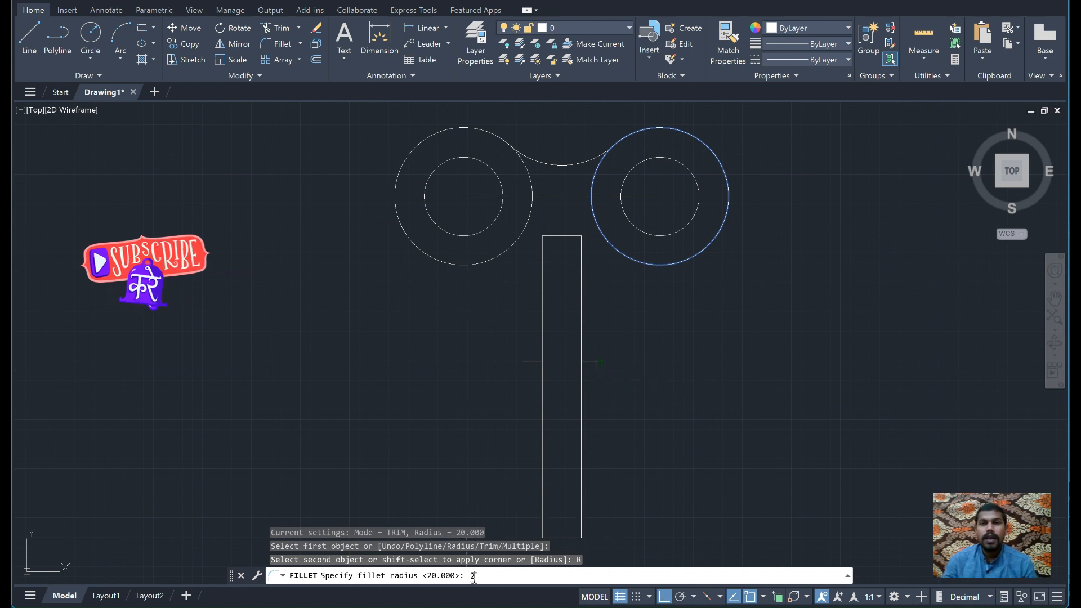
key(Return)
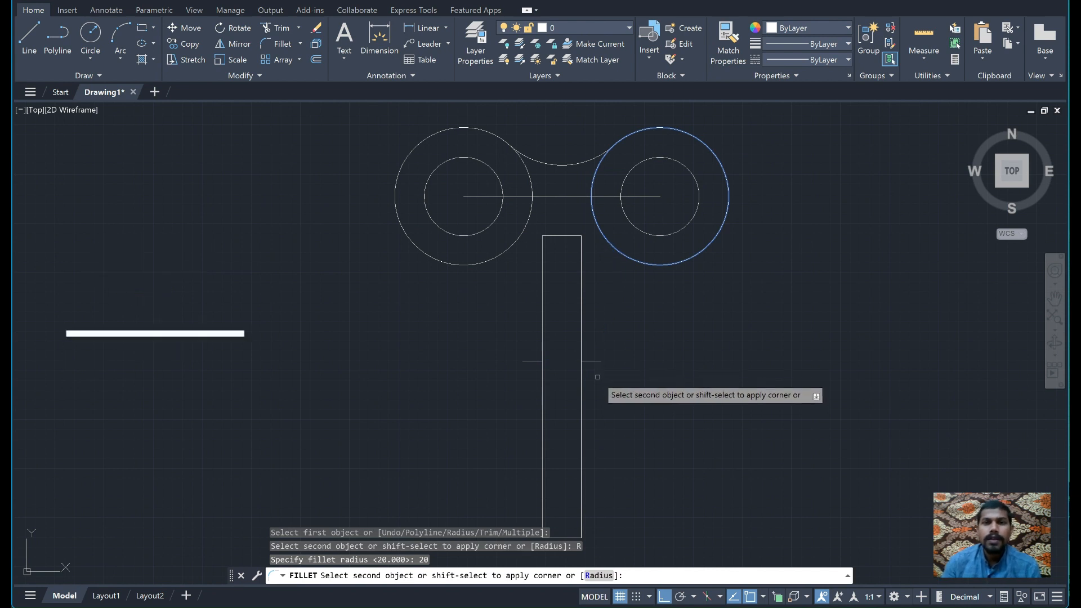
key(Escape)
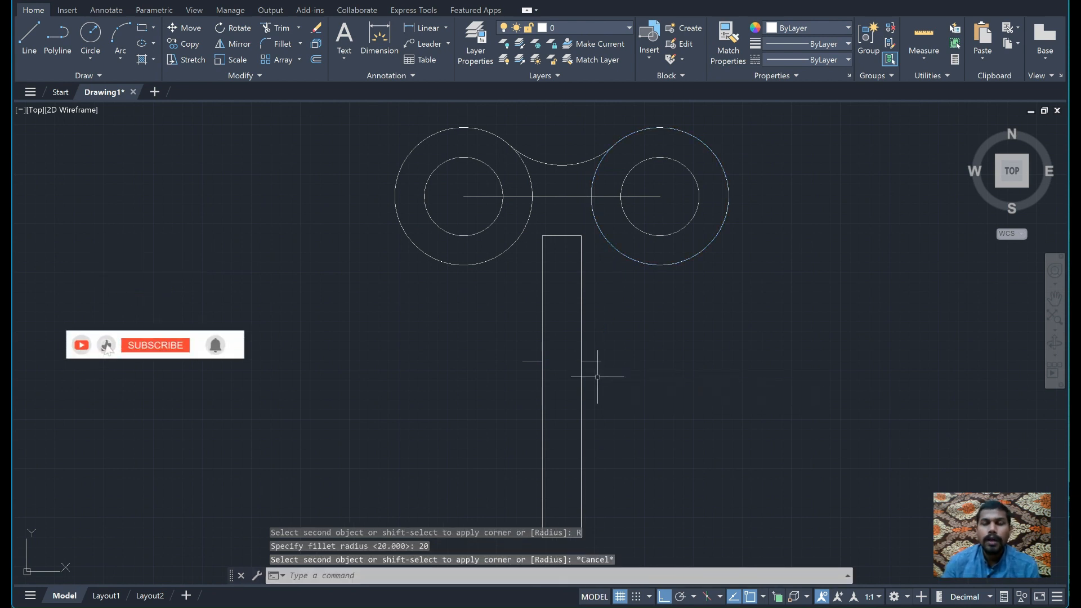
text(F)
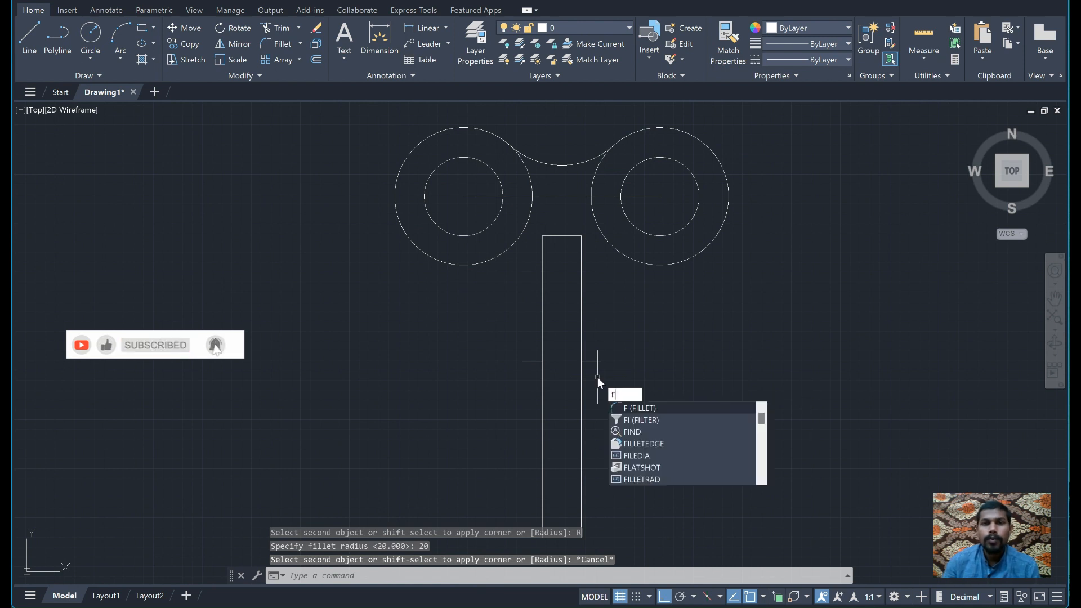
drag(597, 377, 613, 383)
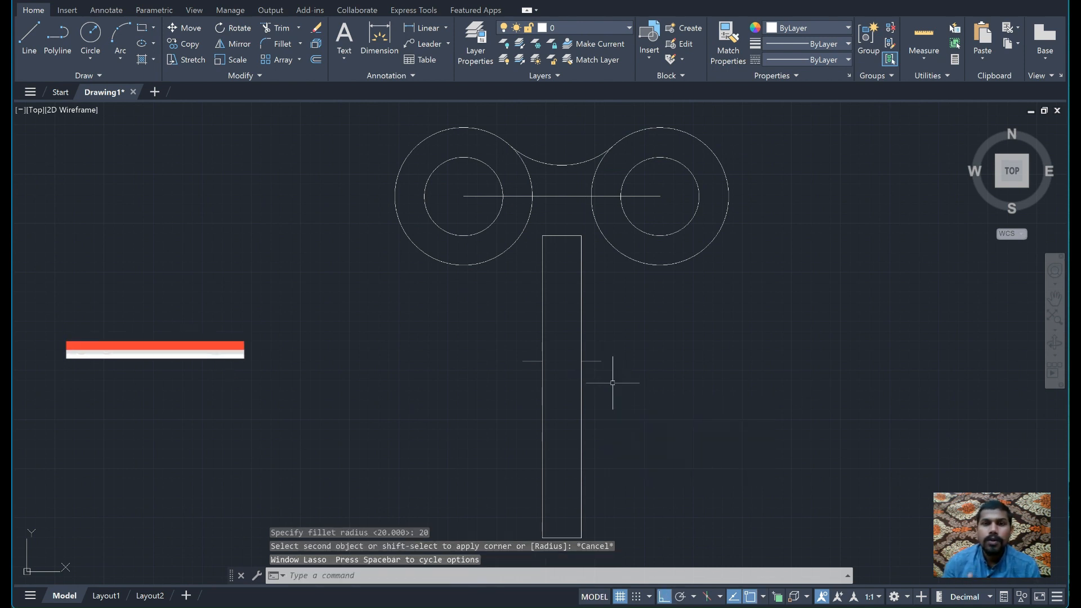
text(F)
key(Return)
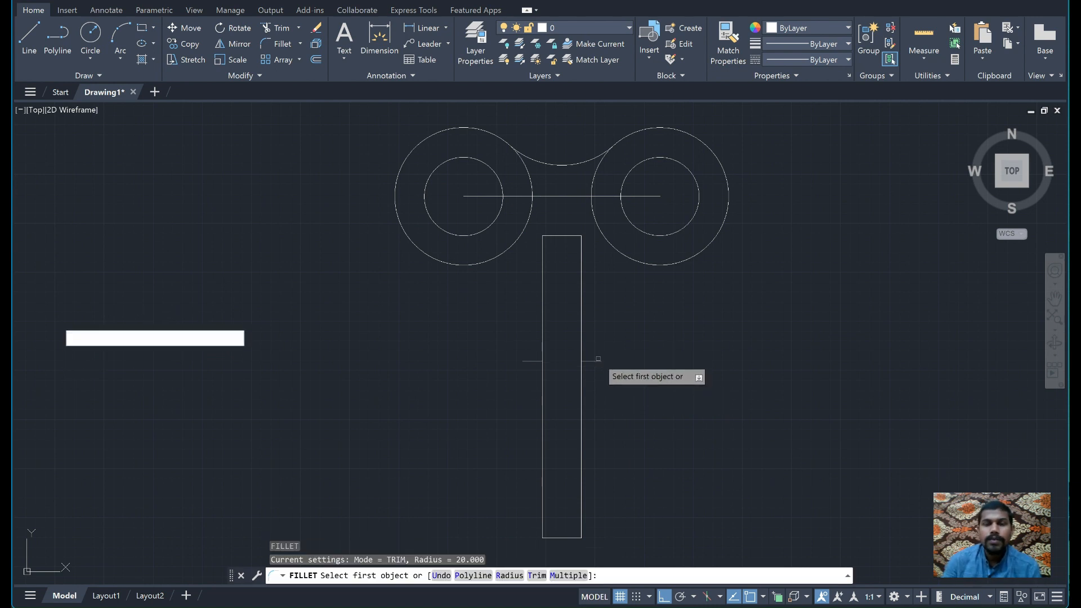
click(601, 361)
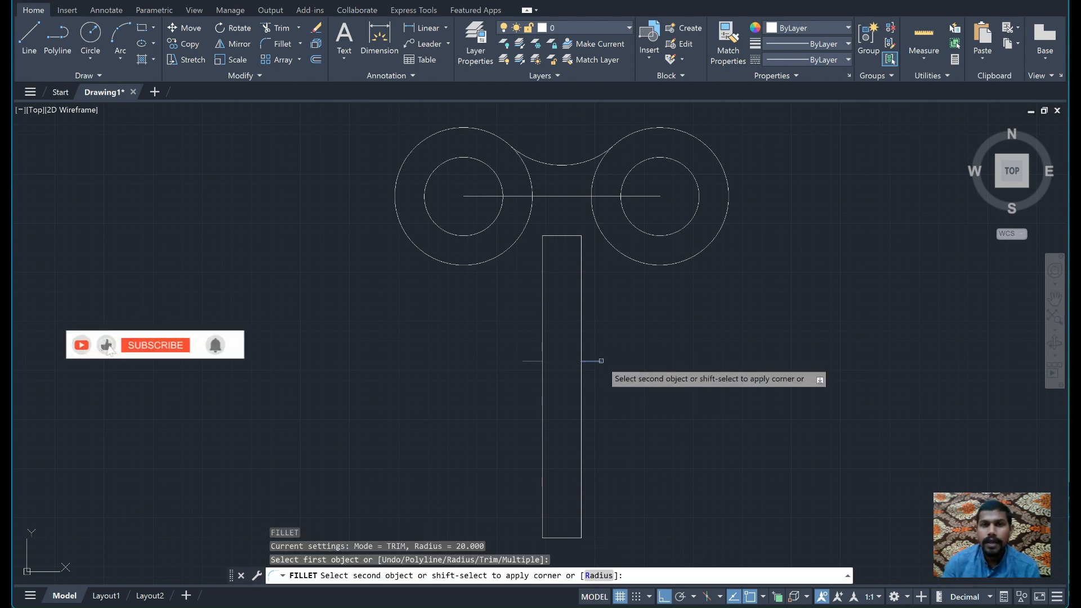
click(598, 575)
text(20)
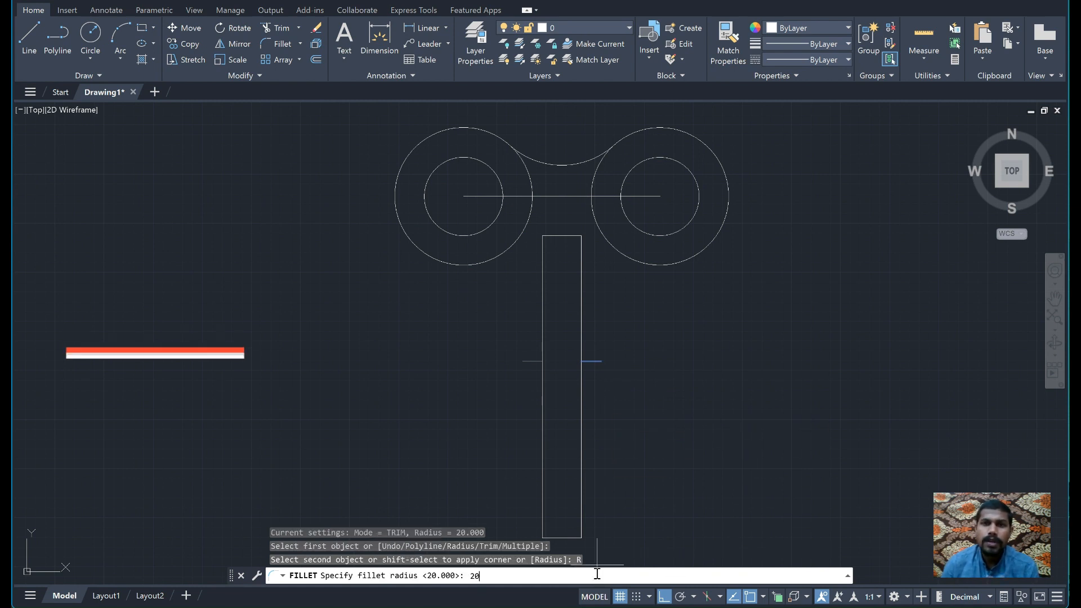
key(BackSpace)
key(BackSpace)
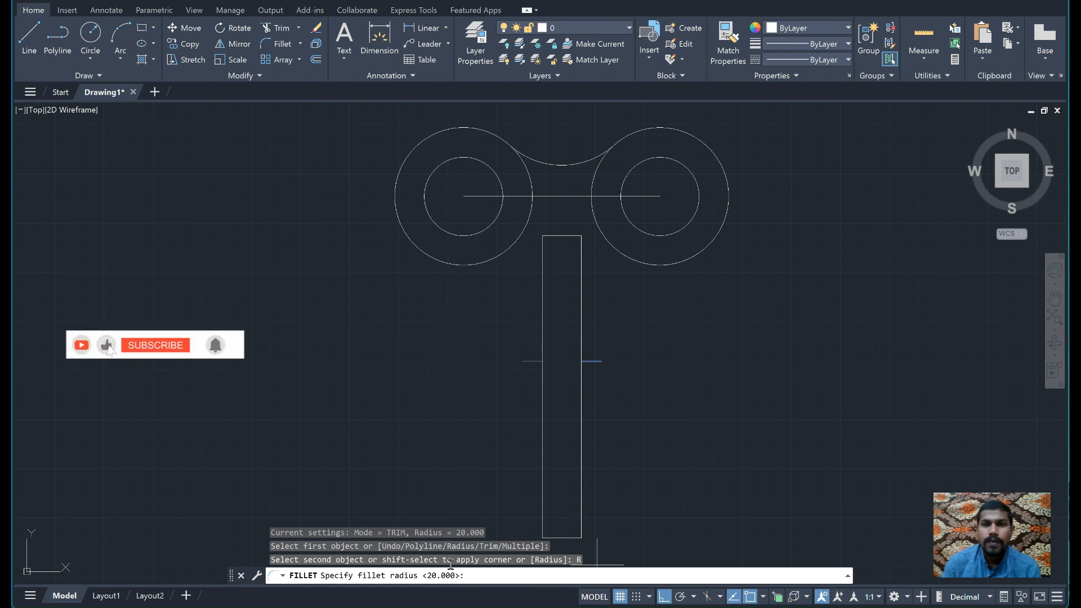
click(710, 244)
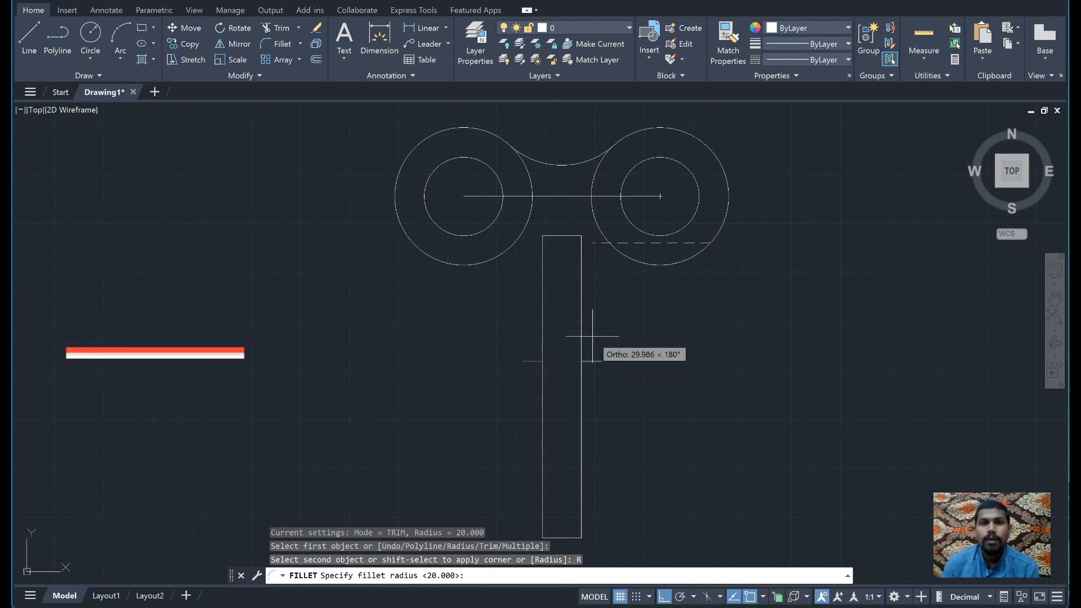
click(600, 362)
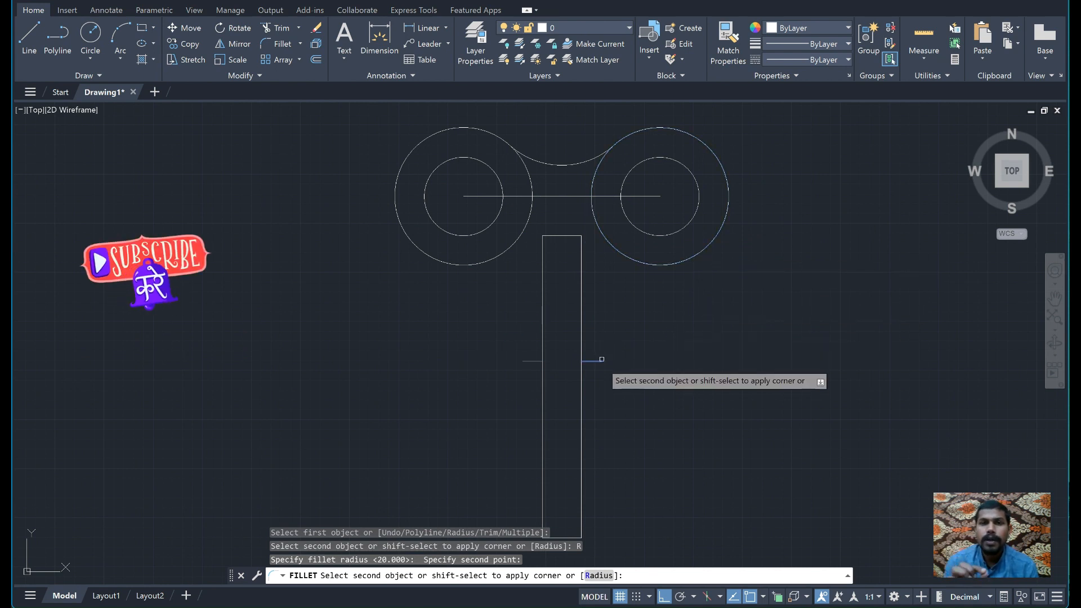
key(Escape)
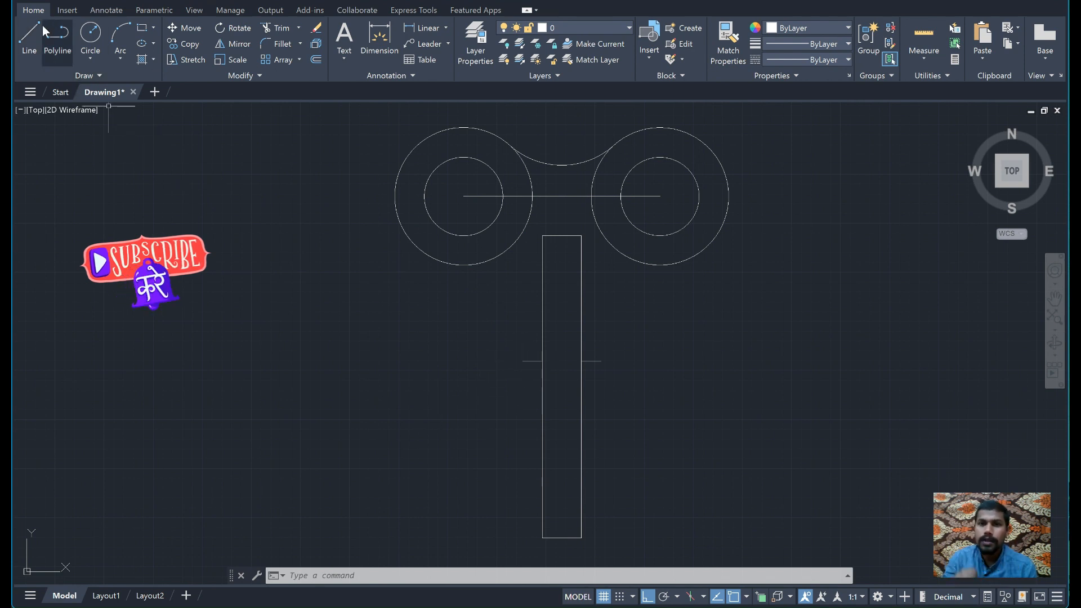
- Draw two short vertical lines of equal height upward from the outer ends of the left and right shoulder lines
click(32, 36)
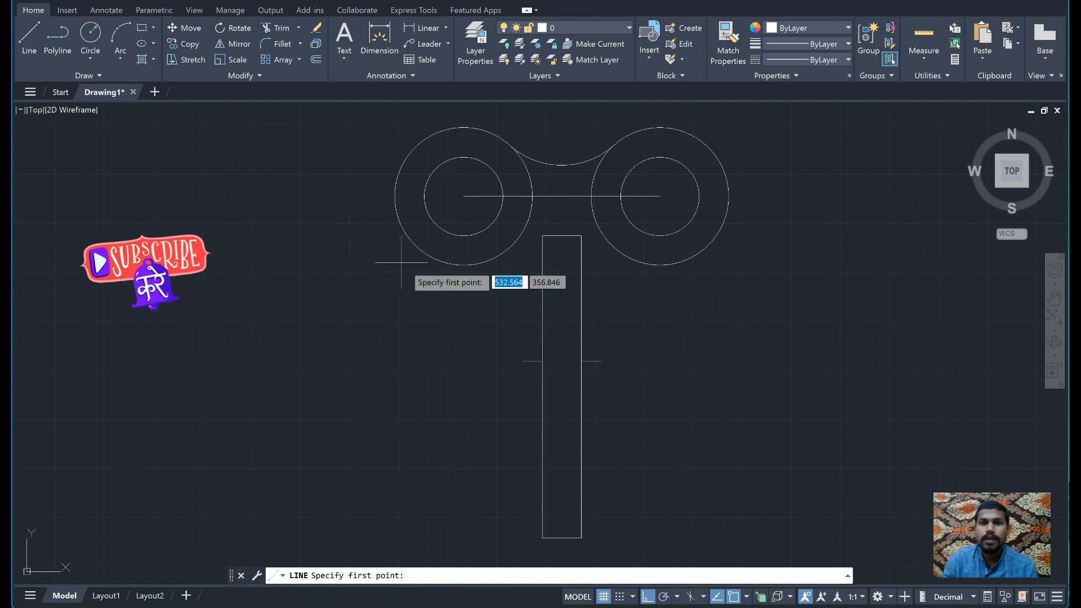
click(522, 361)
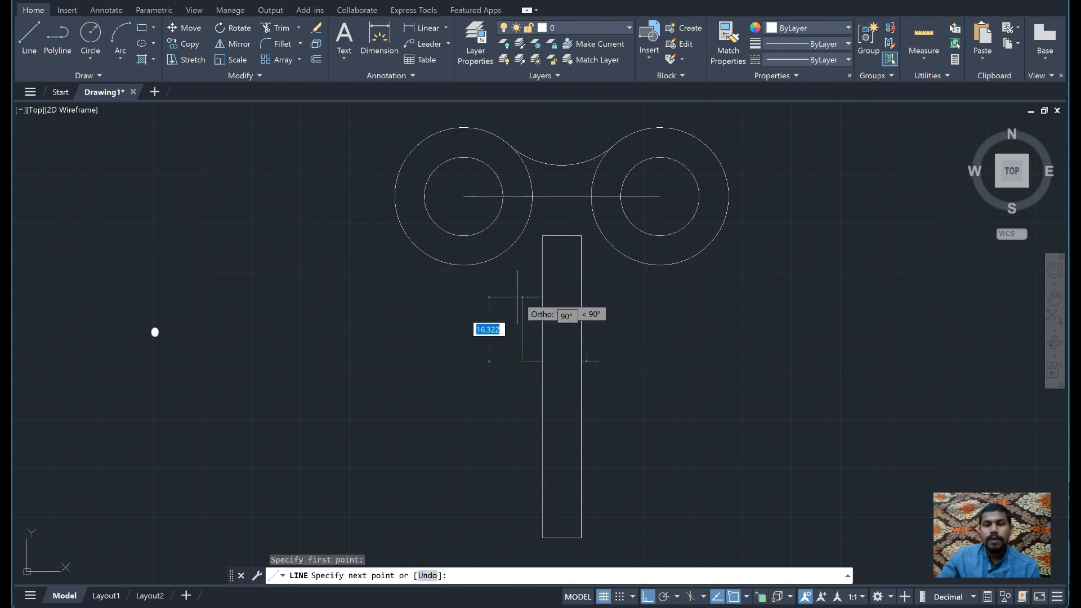
click(522, 322)
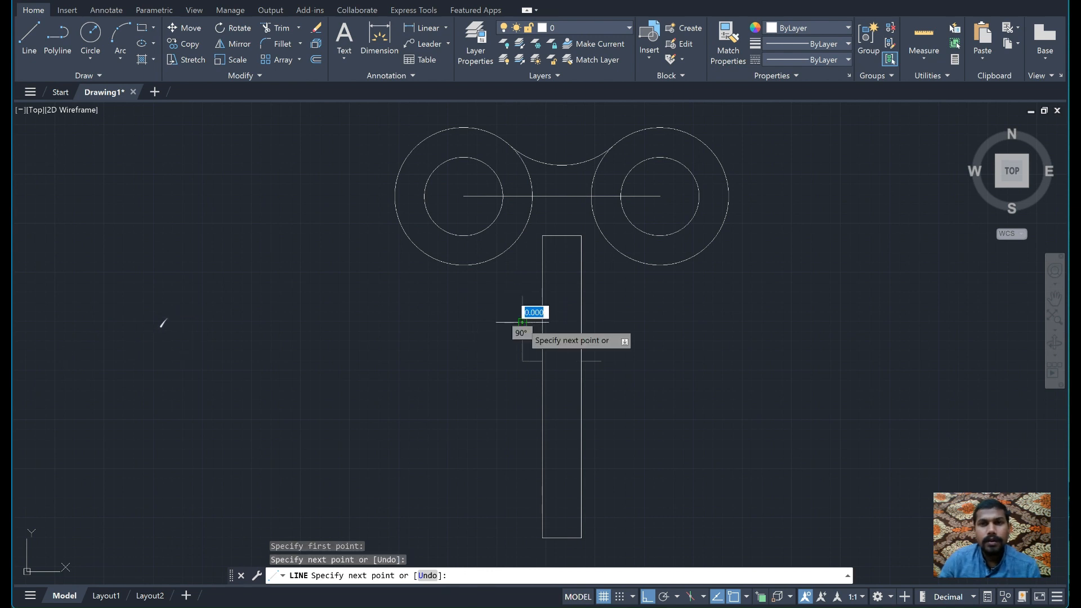
key(Escape)
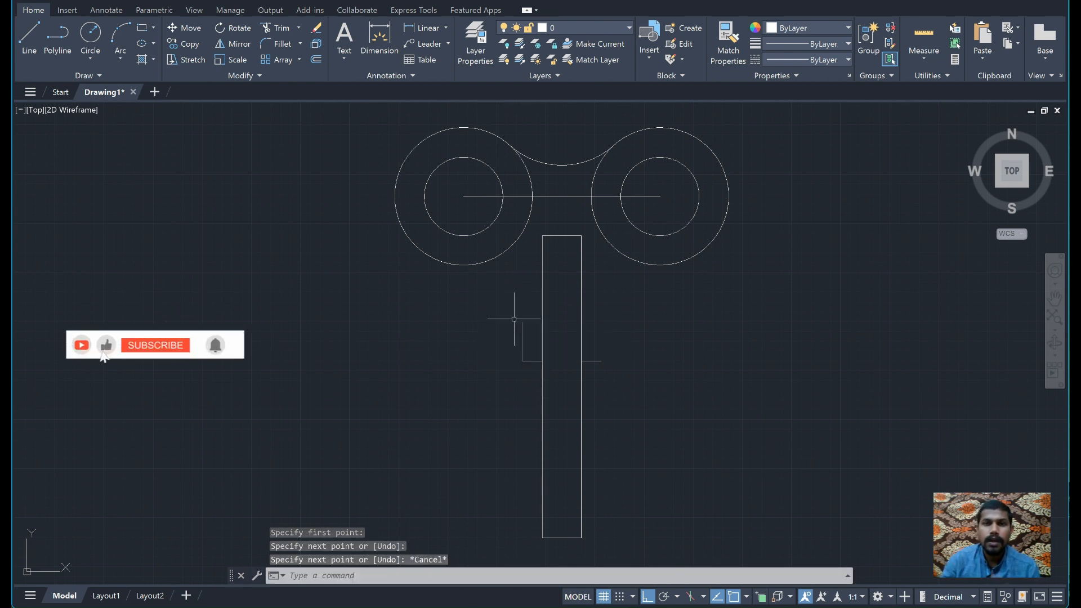
click(35, 44)
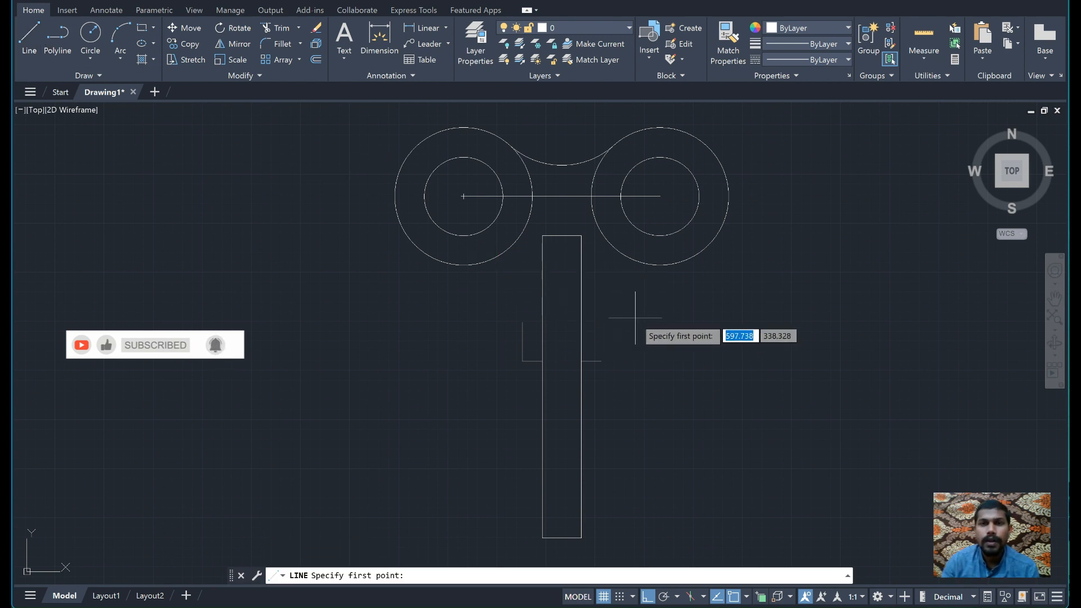
click(601, 361)
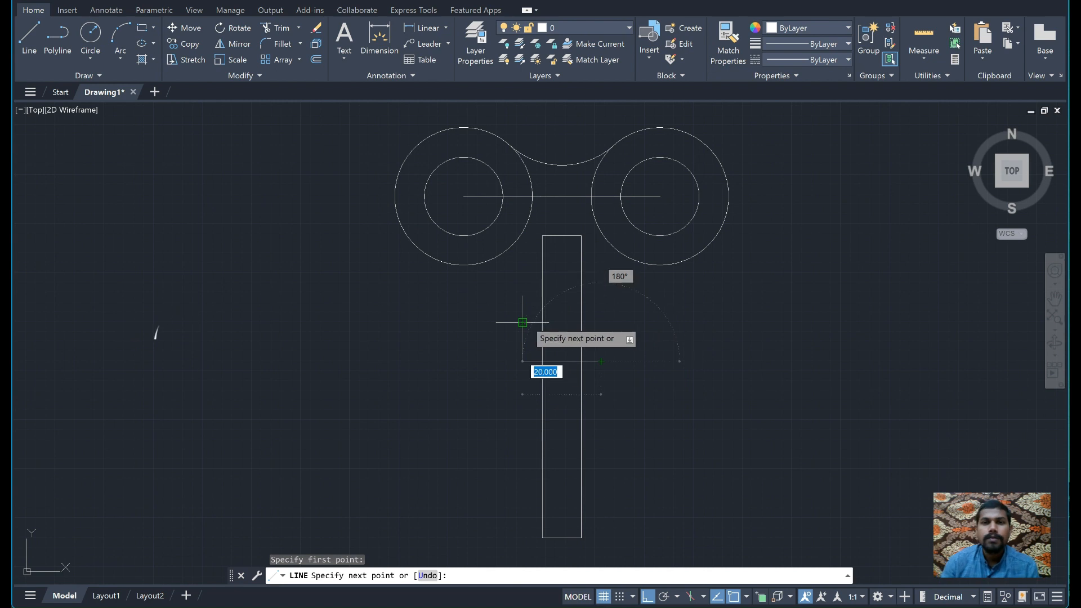
click(594, 321)
key(Escape)
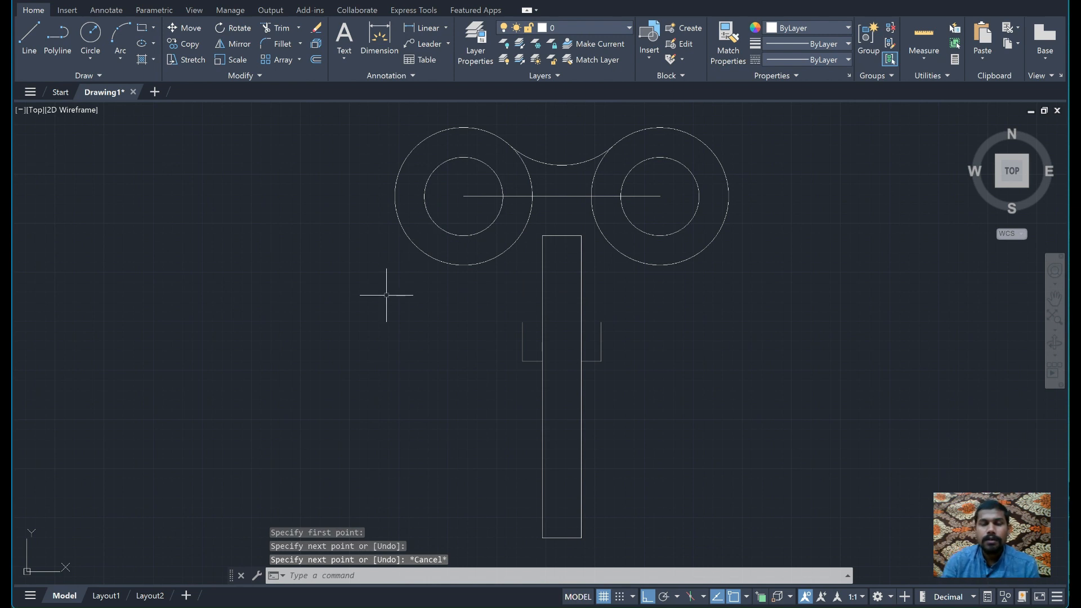
- Fillet the left outer circle to the left shoulder's vertical line with a 25 mm radius
text(f)
key(Return)
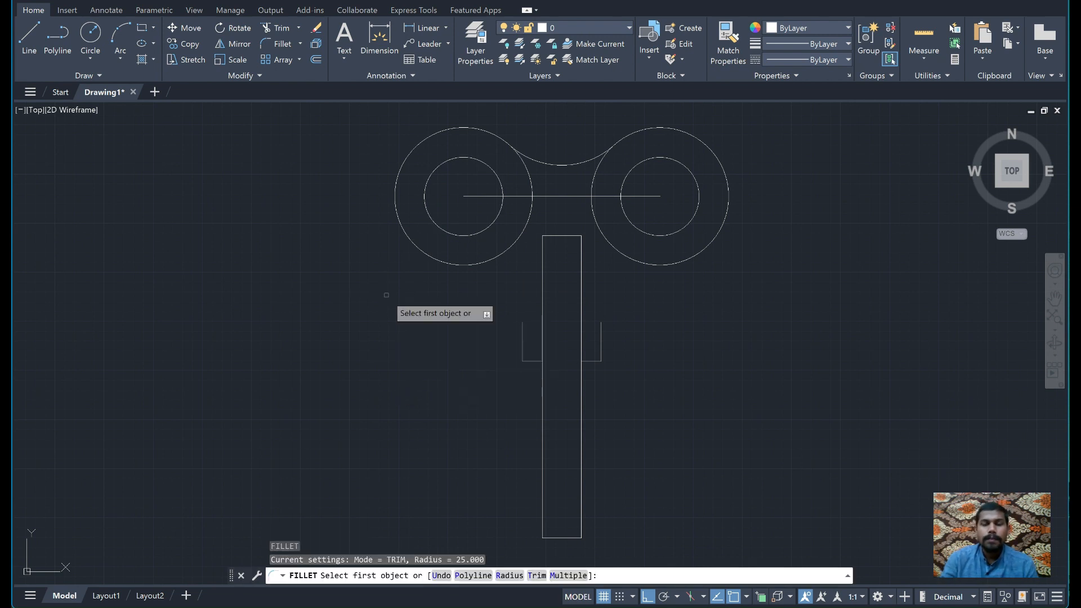
click(432, 257)
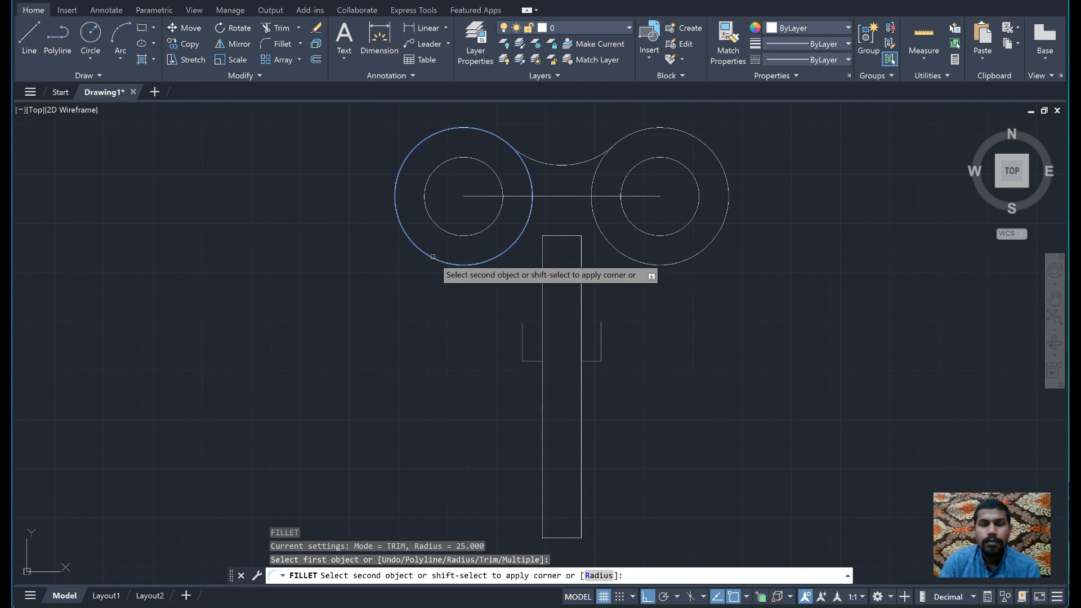
click(601, 575)
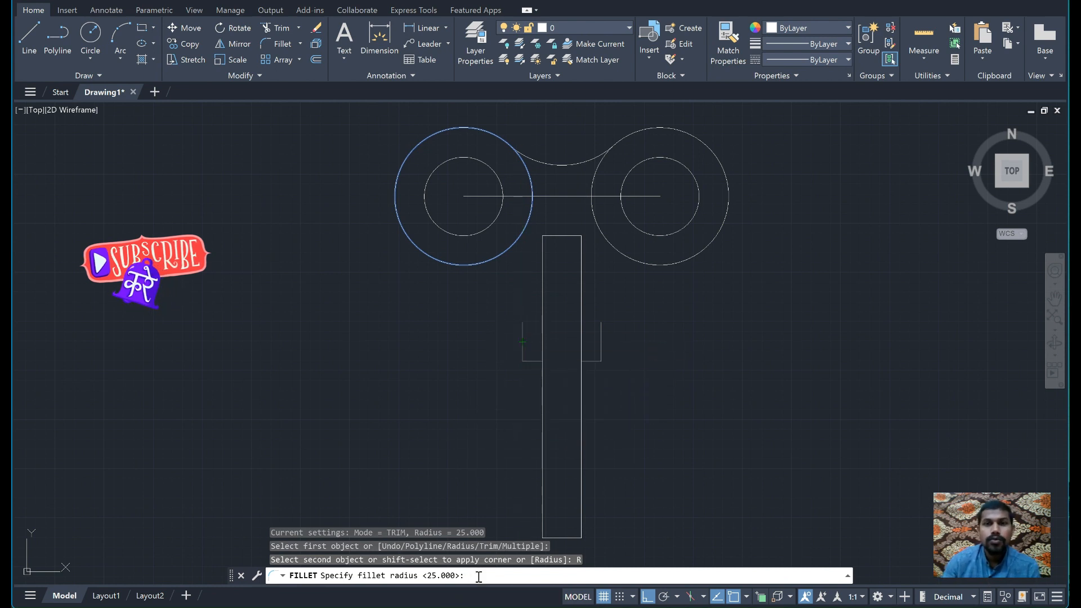
key(Return)
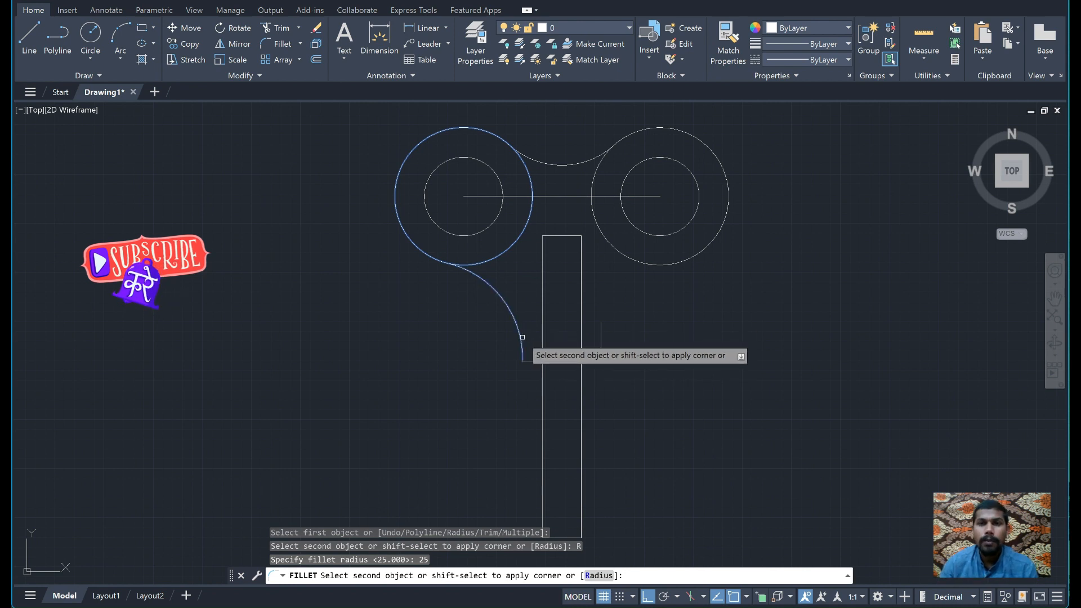
click(522, 336)
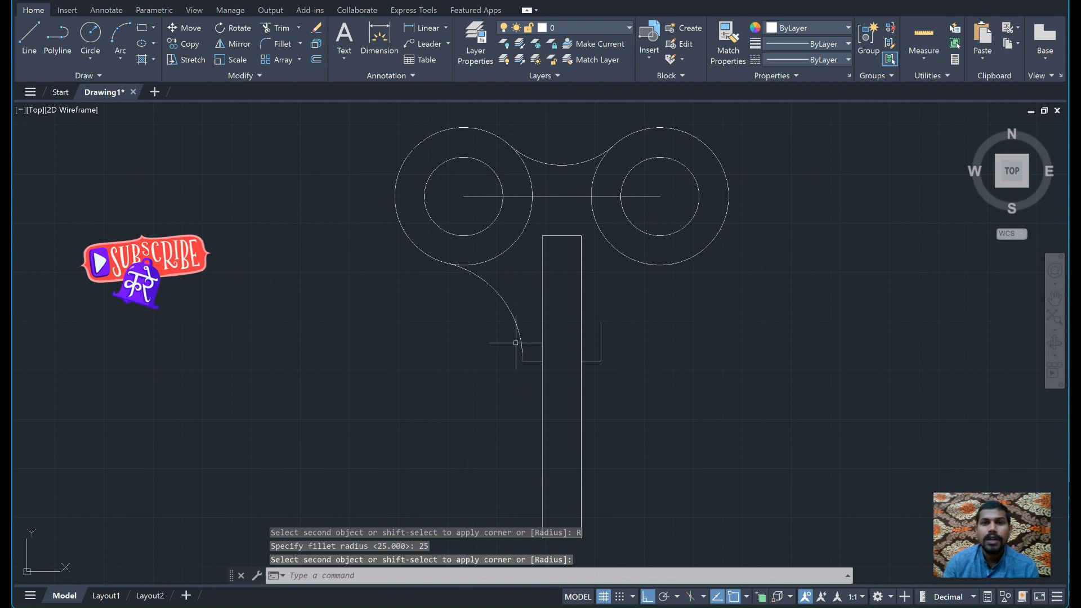
- Fillet the right outer circle to the right shoulder's vertical line with the same 25 mm radius, and check the reference image
text(f)
key(Return)
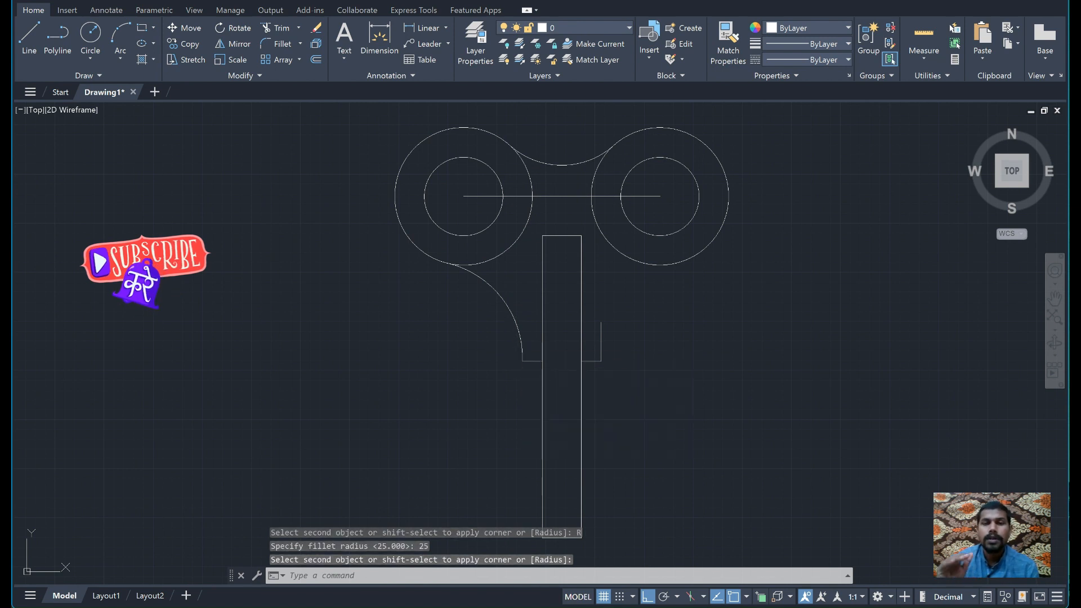
click(700, 253)
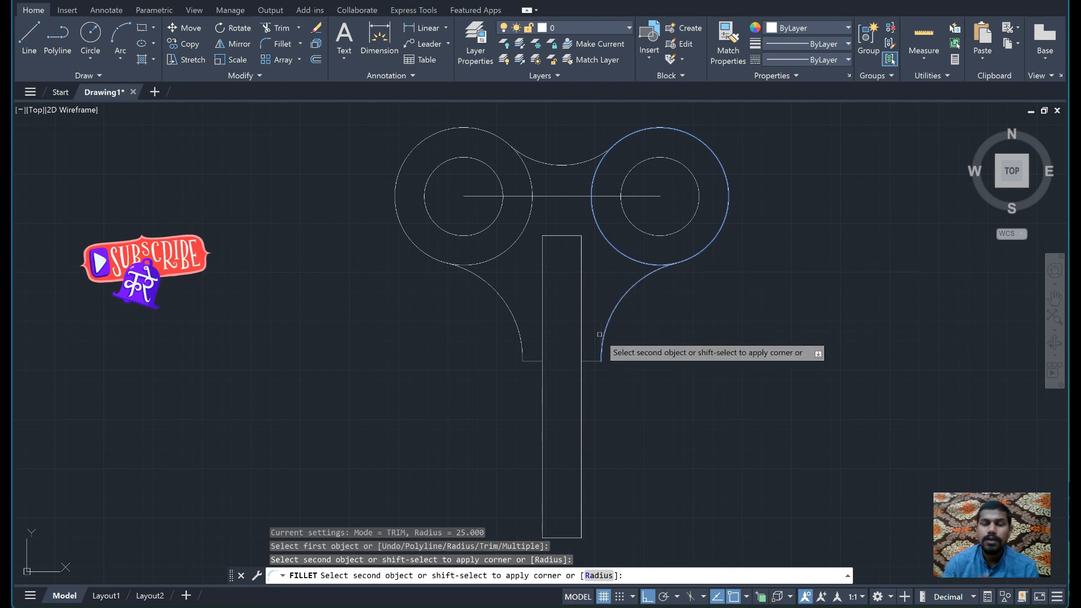
click(600, 335)
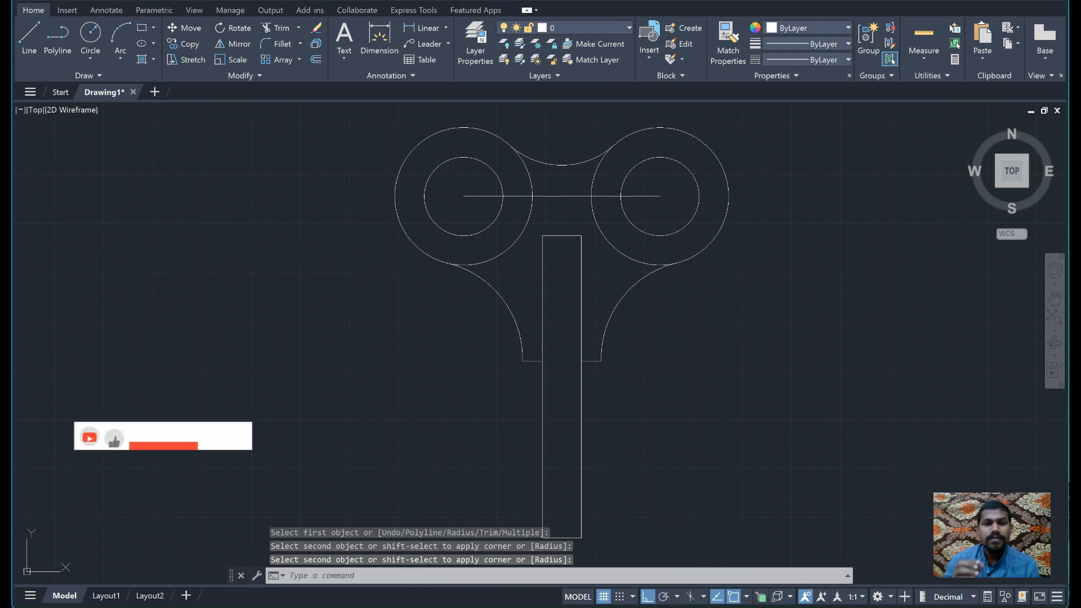
key(alt+Tab)
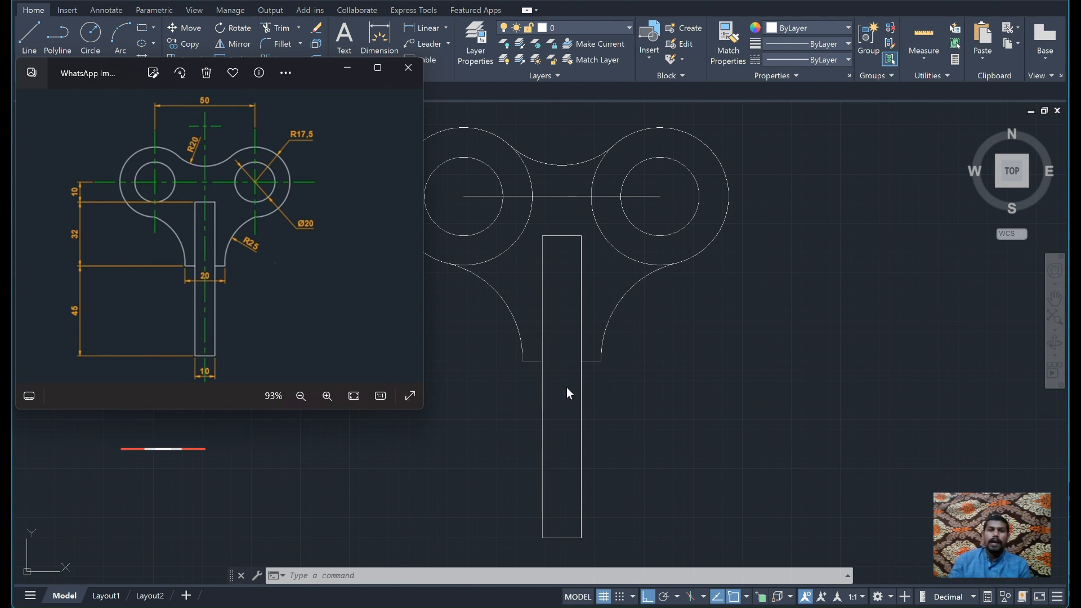
click(488, 379)
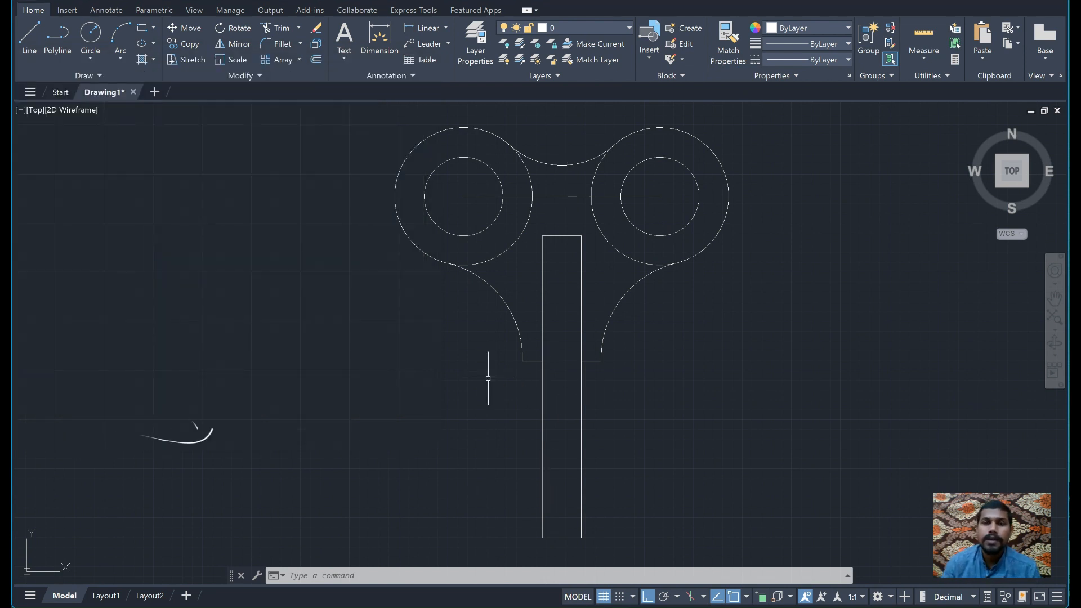
- Create a new layer named center
click(484, 53)
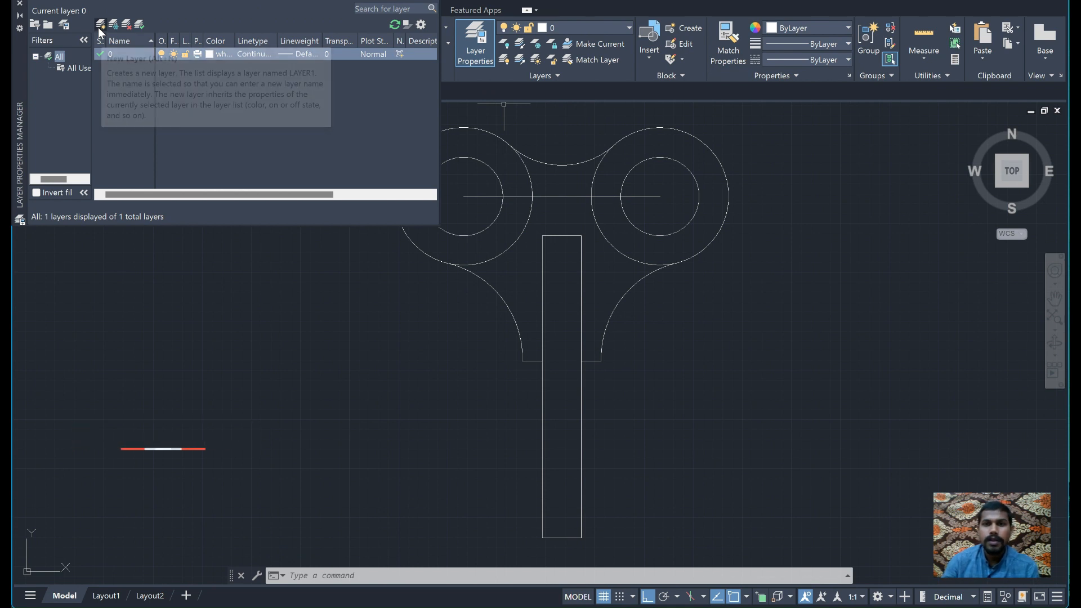
click(100, 26)
text(ce)
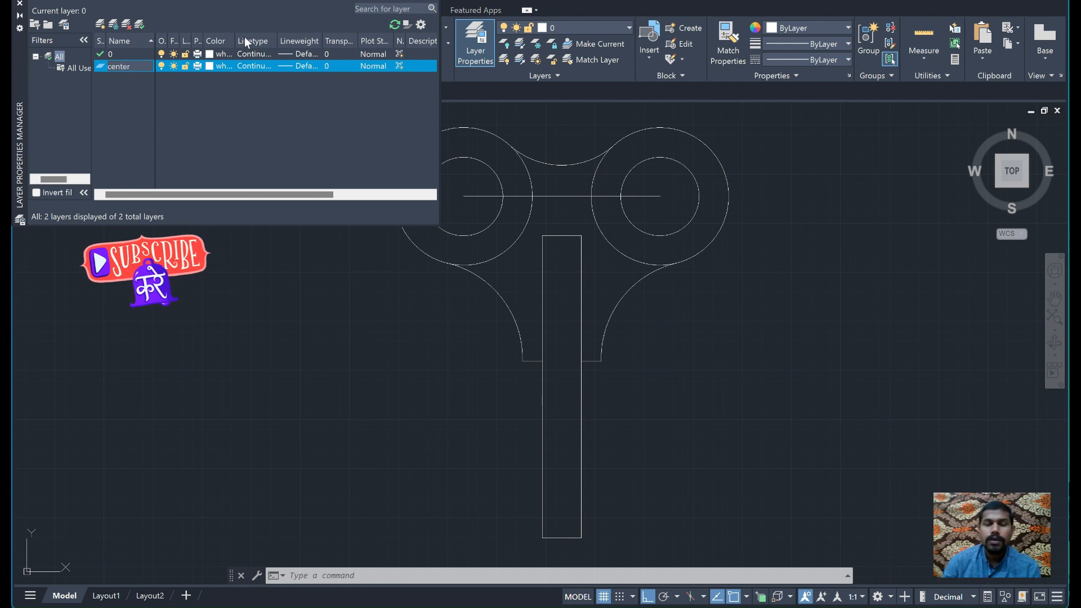
text(nter)
- Load the CENTER linetype from acad.lin and assign it to the center layer
click(255, 66)
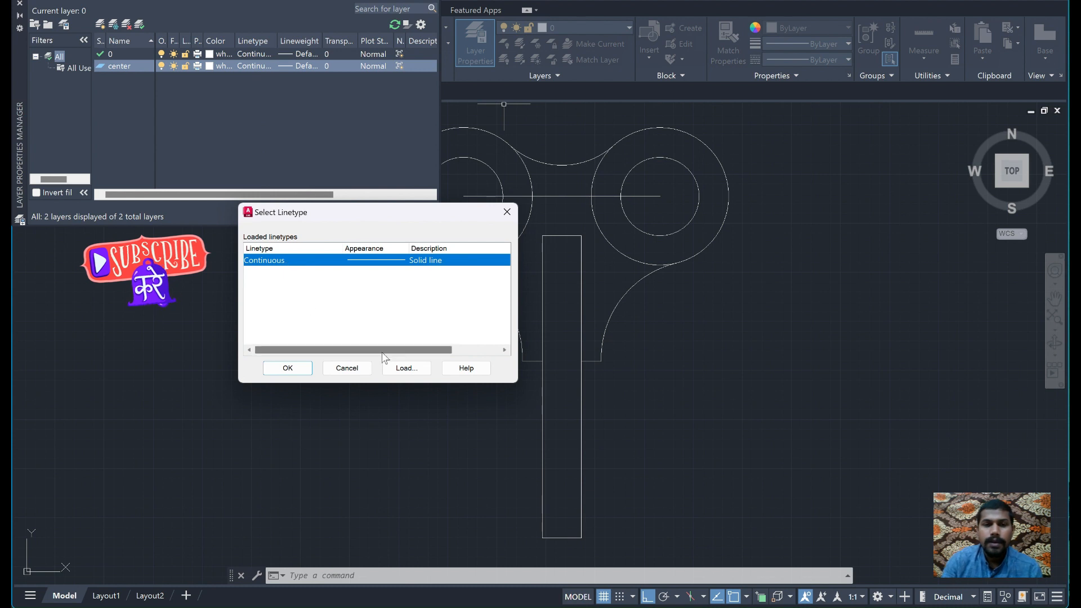
click(417, 368)
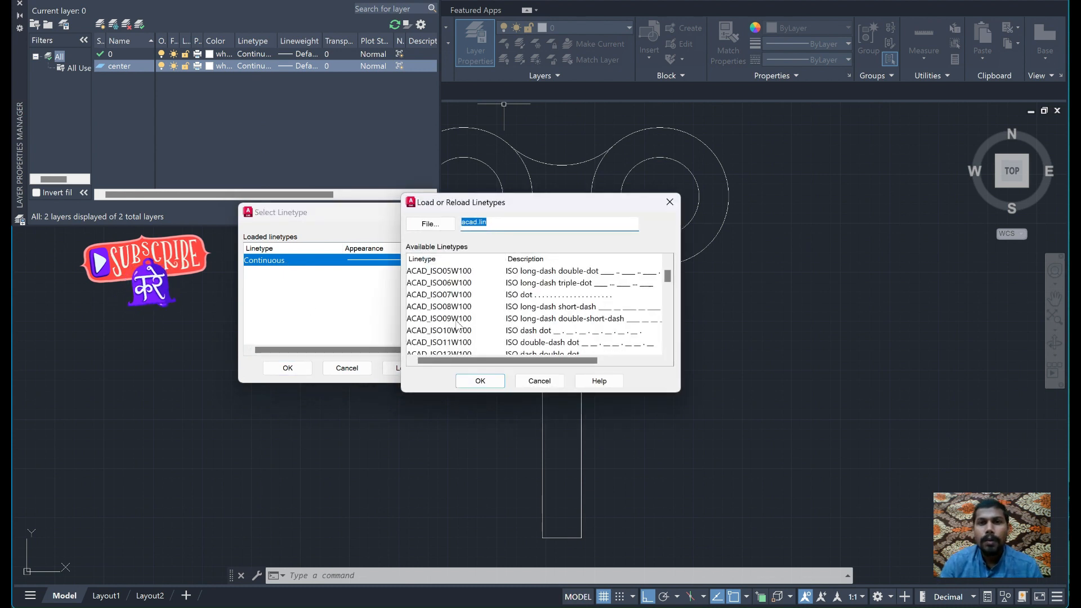
scroll(459, 325, down, 4)
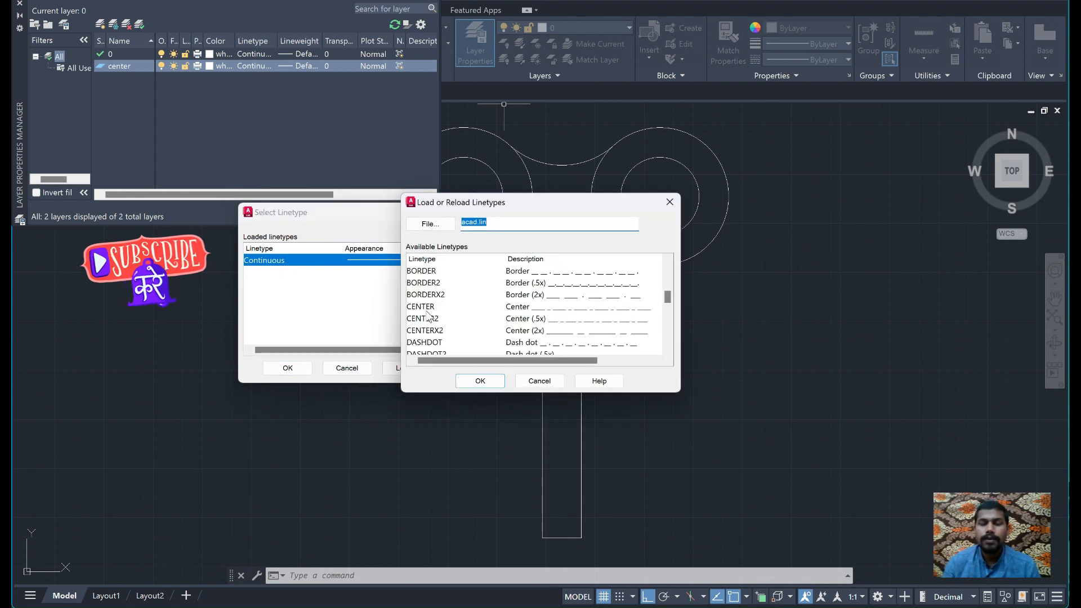
click(428, 306)
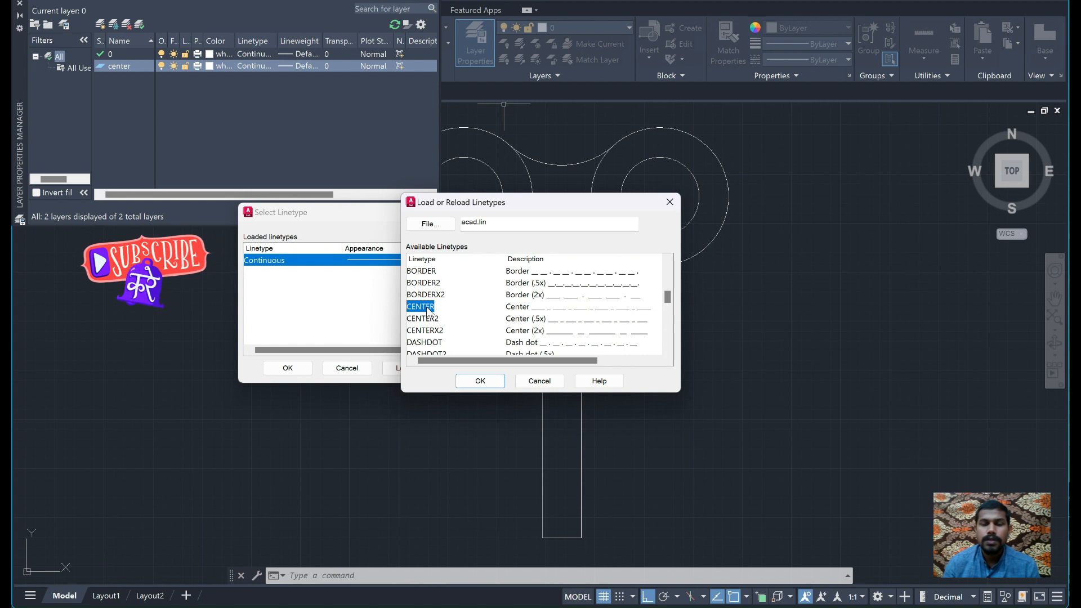
click(480, 381)
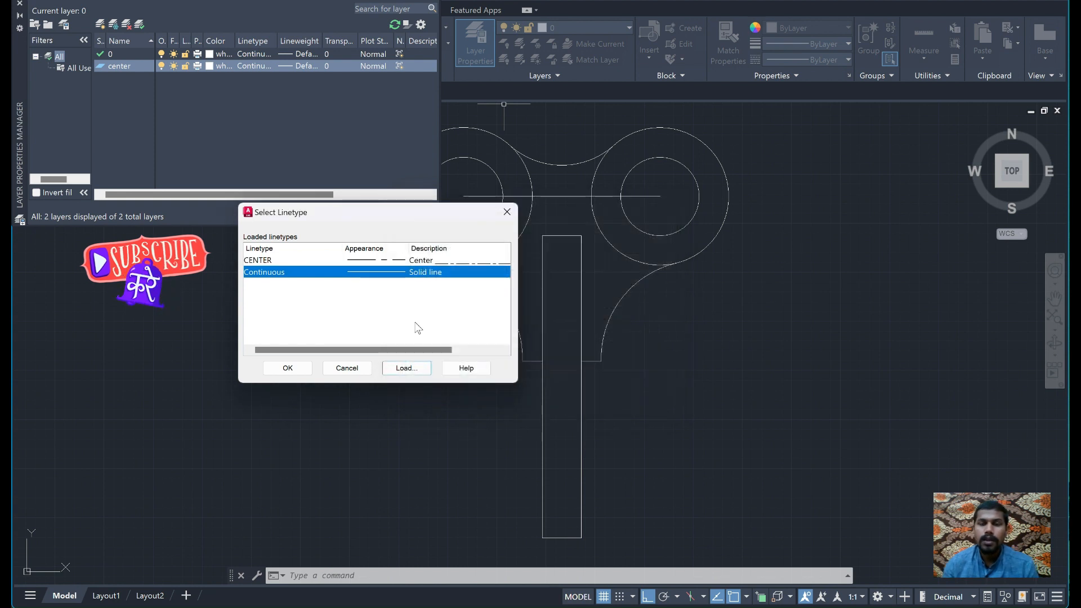
click(264, 261)
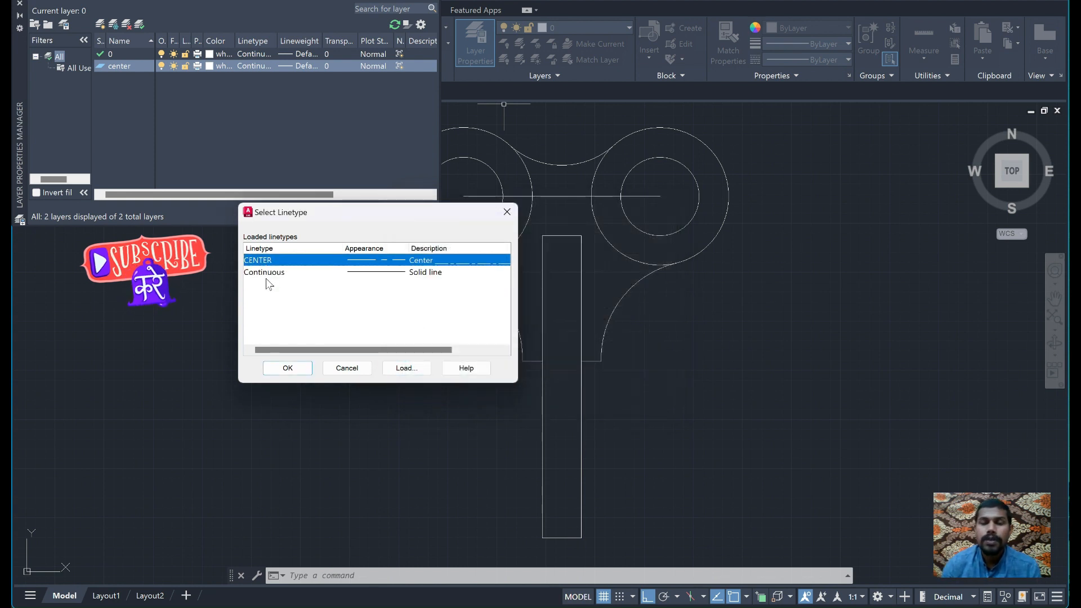
click(267, 275)
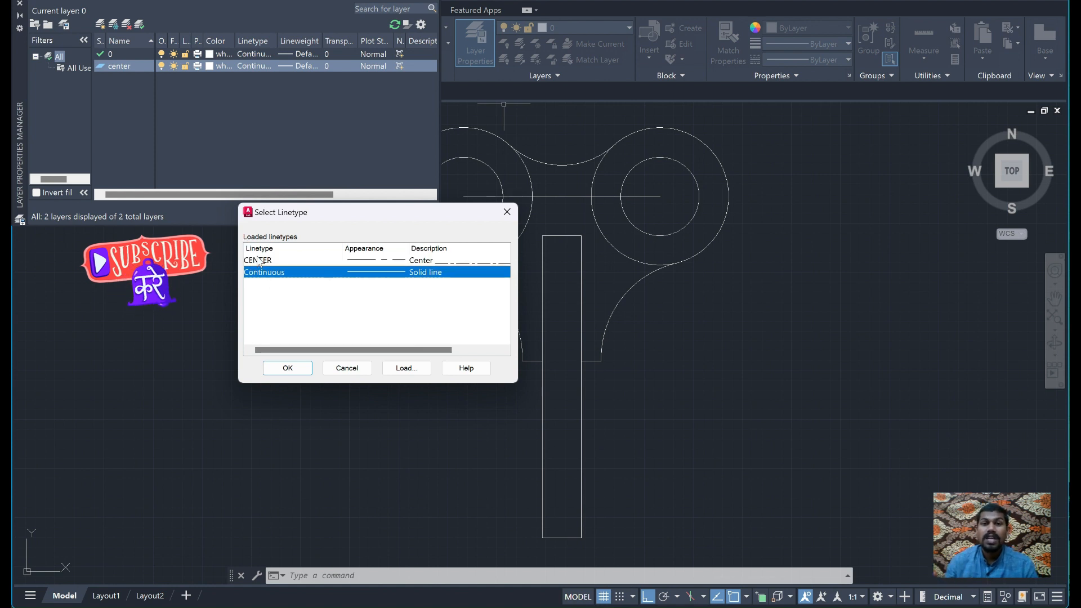
click(261, 260)
click(290, 368)
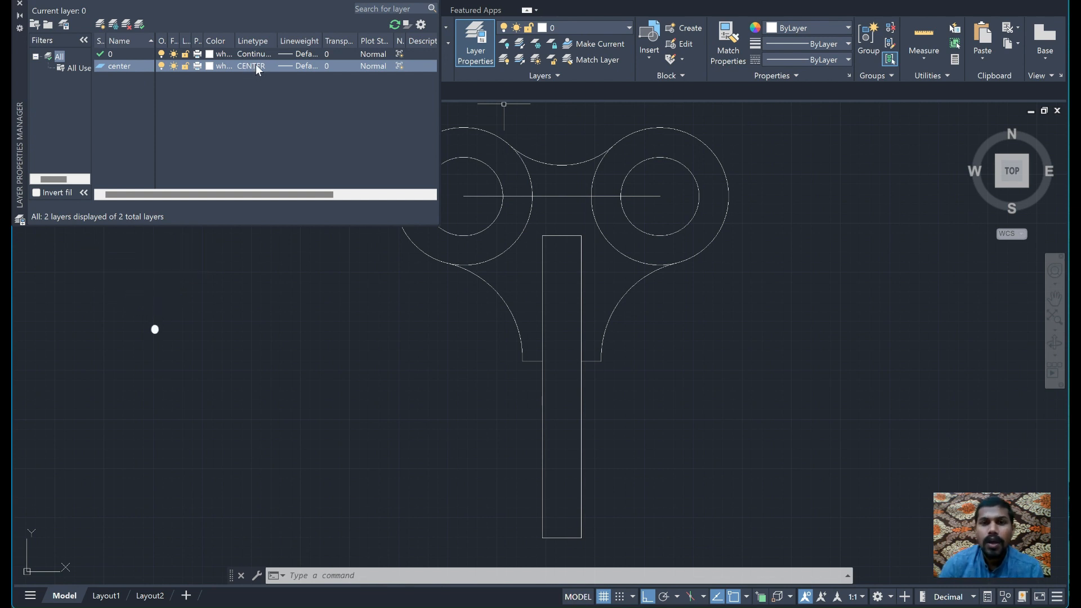
- Set the center layer's color to green and close the layer properties
click(214, 67)
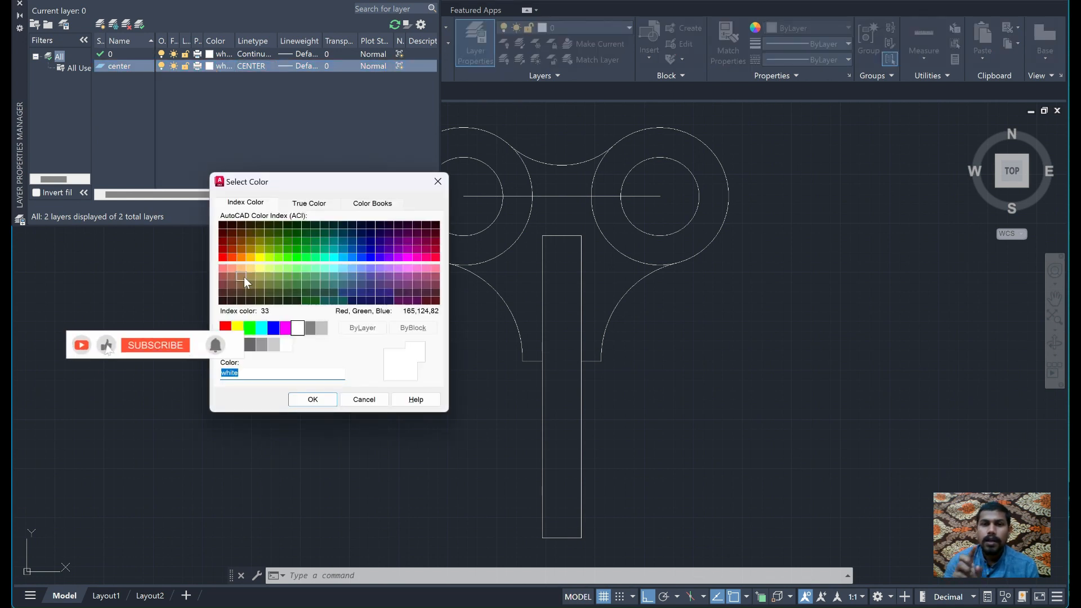
click(250, 328)
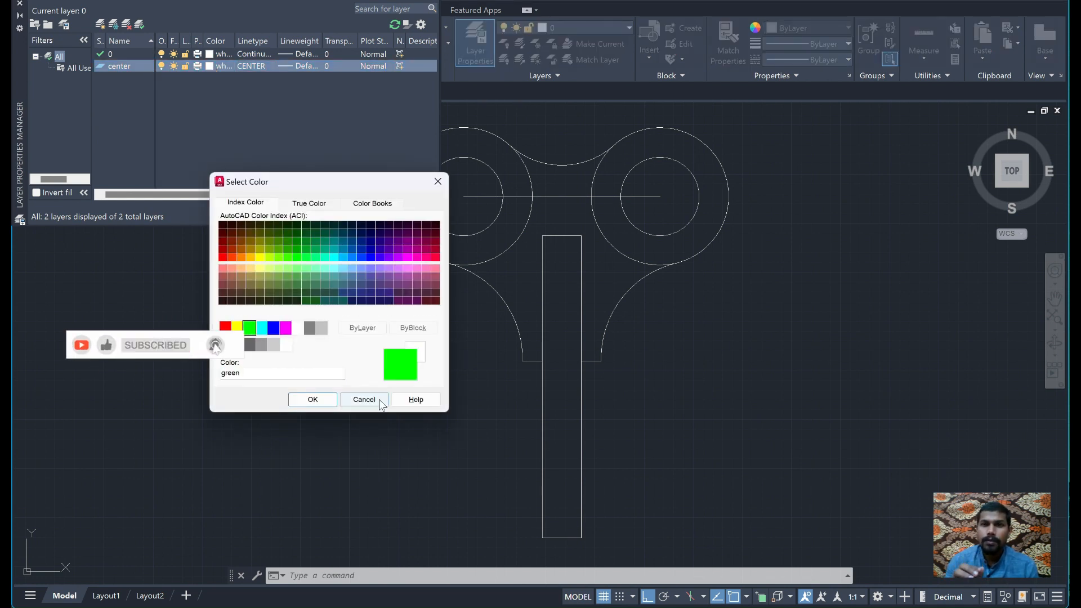
click(312, 399)
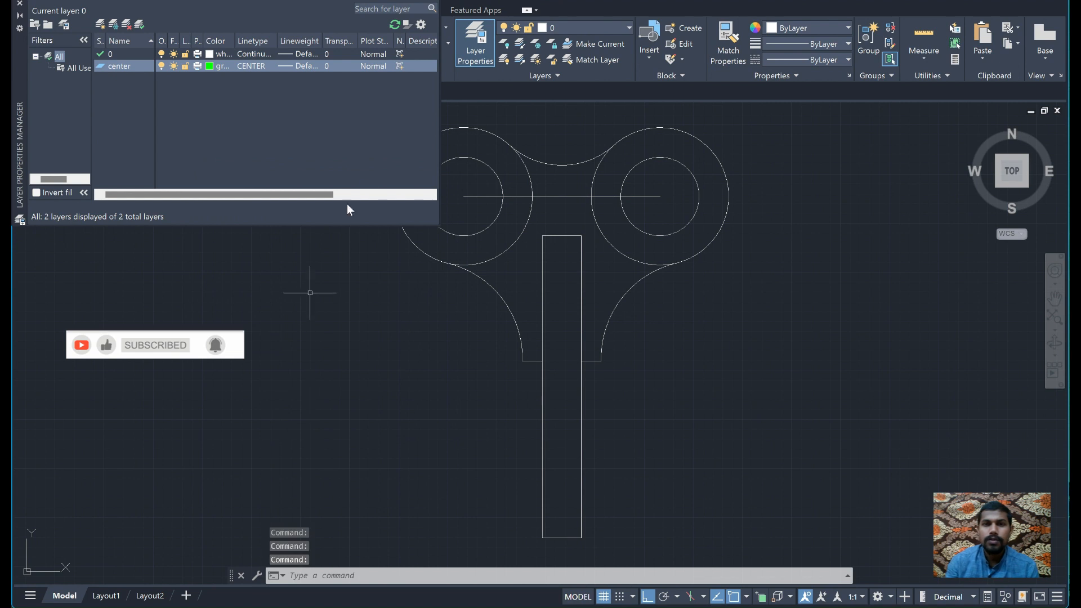
click(19, 3)
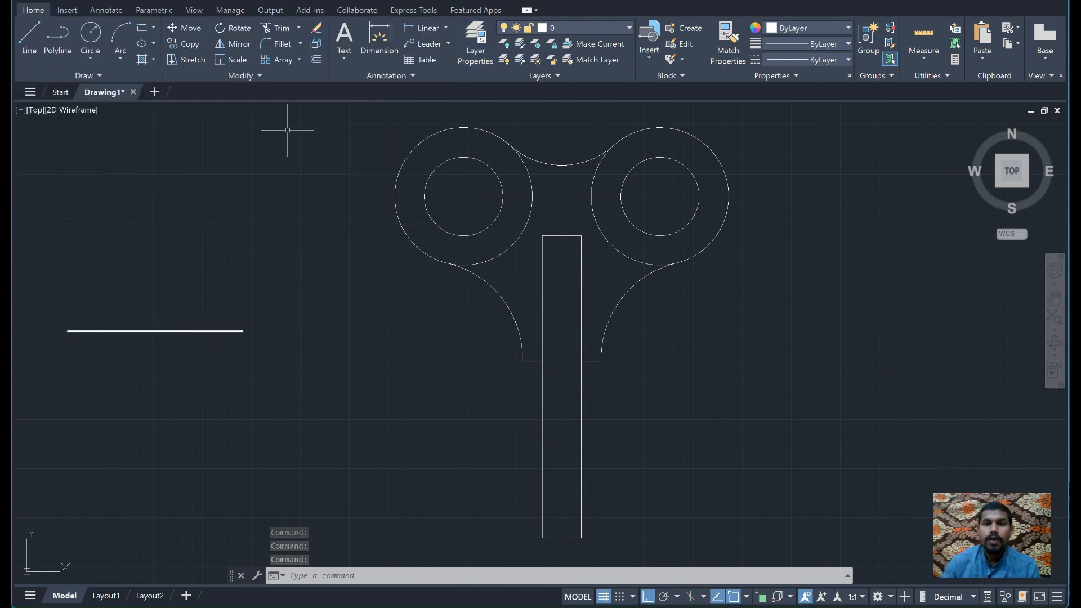
- Make center the current layer and draw a vertical center line from the left circles' center down past the outer circle
click(31, 28)
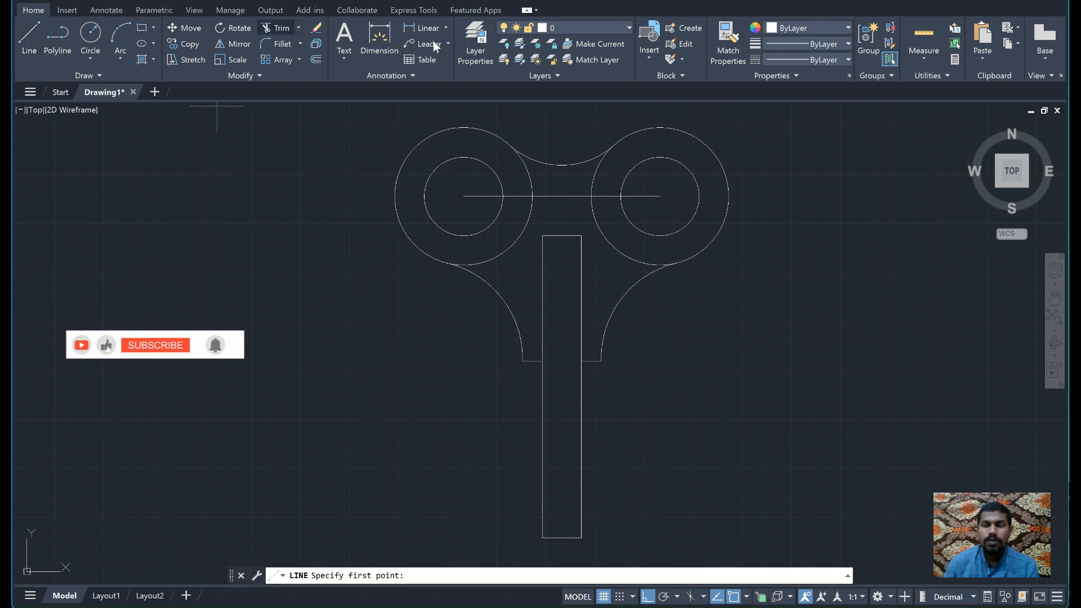
click(627, 27)
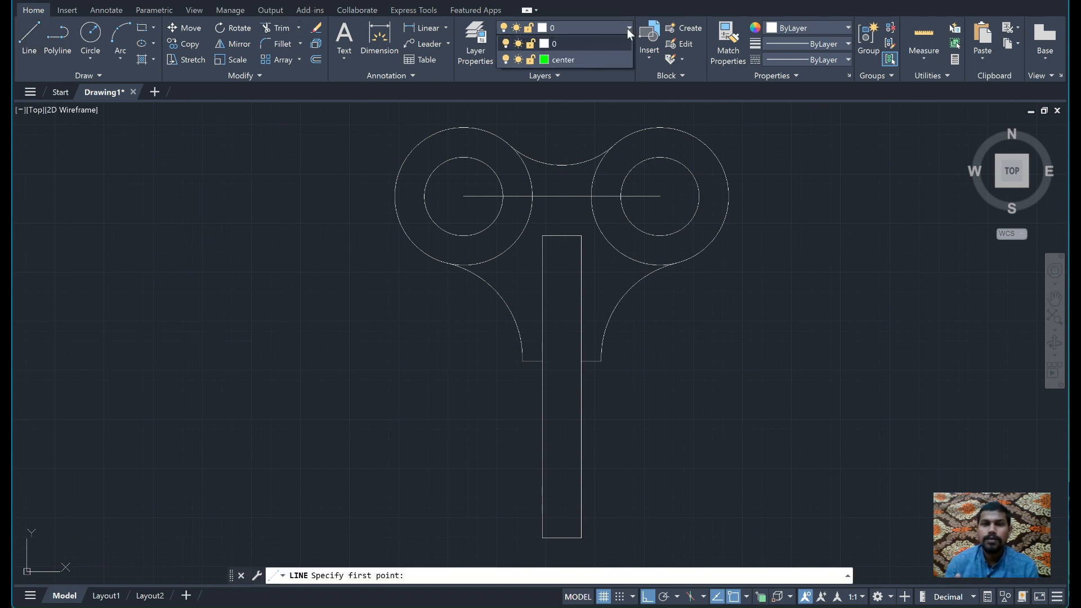
click(606, 58)
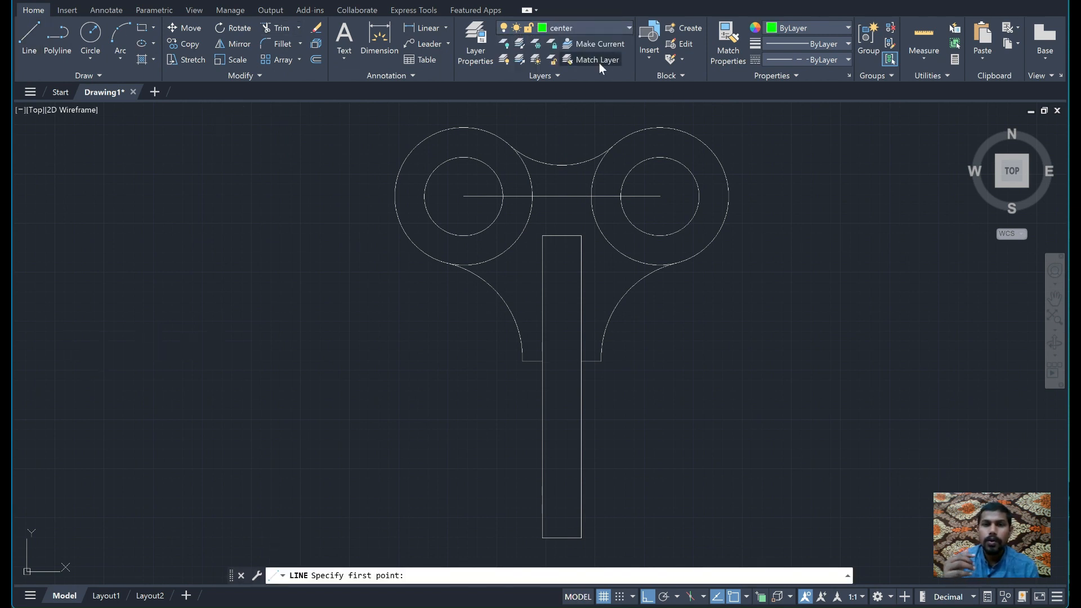
click(463, 196)
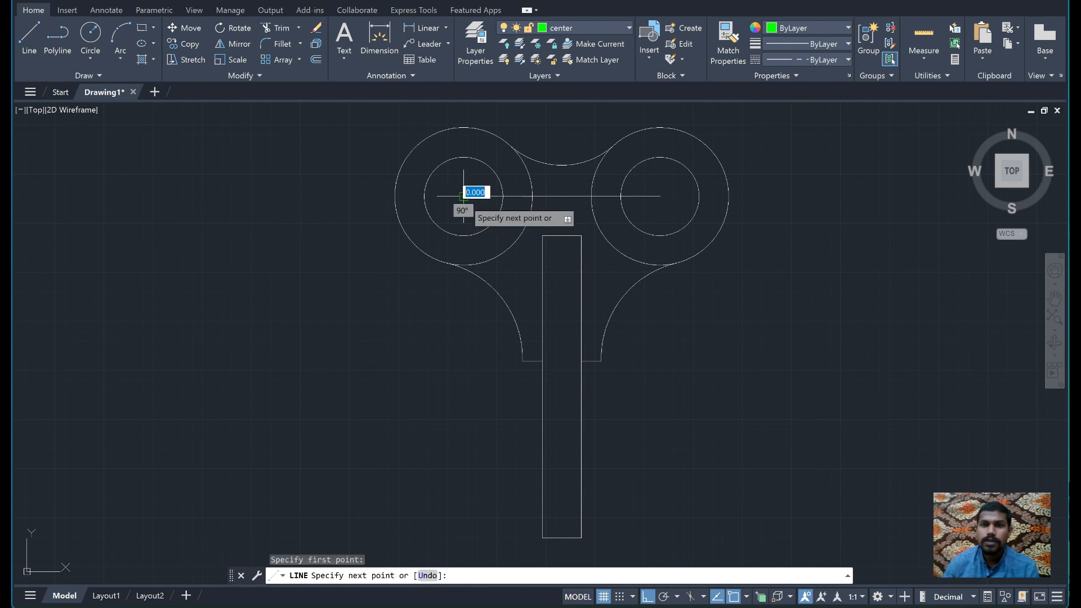
click(463, 298)
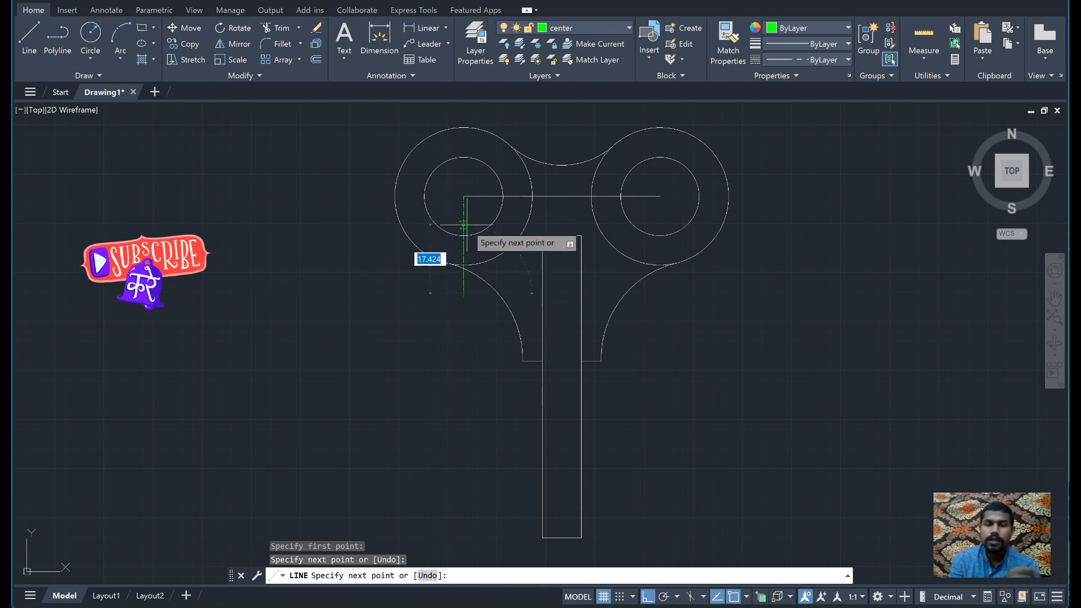
key(Escape)
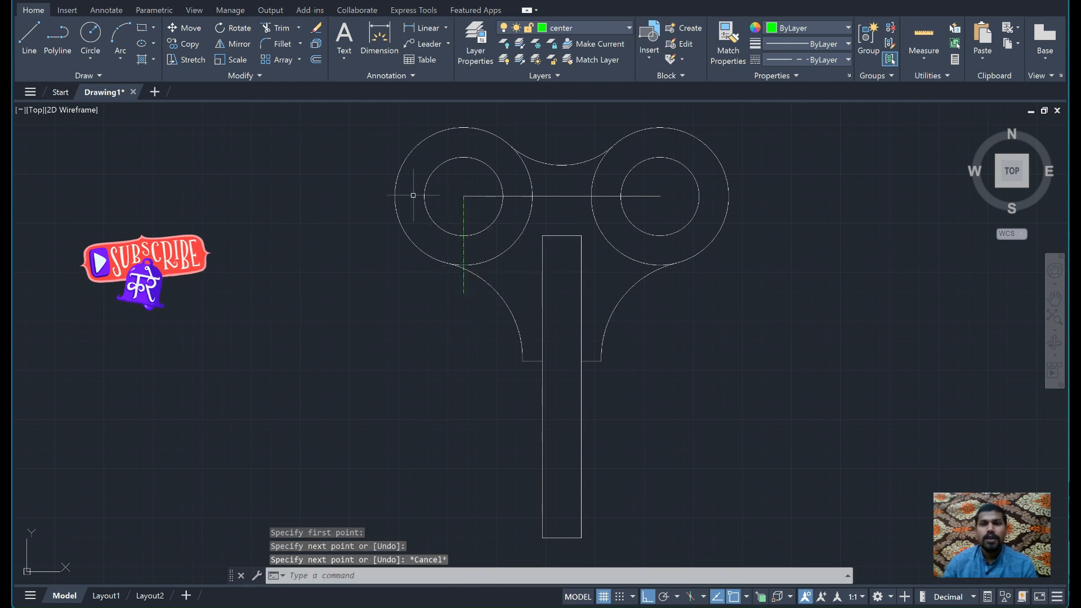
- Draw a horizontal center line from the left circles' center outward to the left, ending just beyond the outer circle
key(Return)
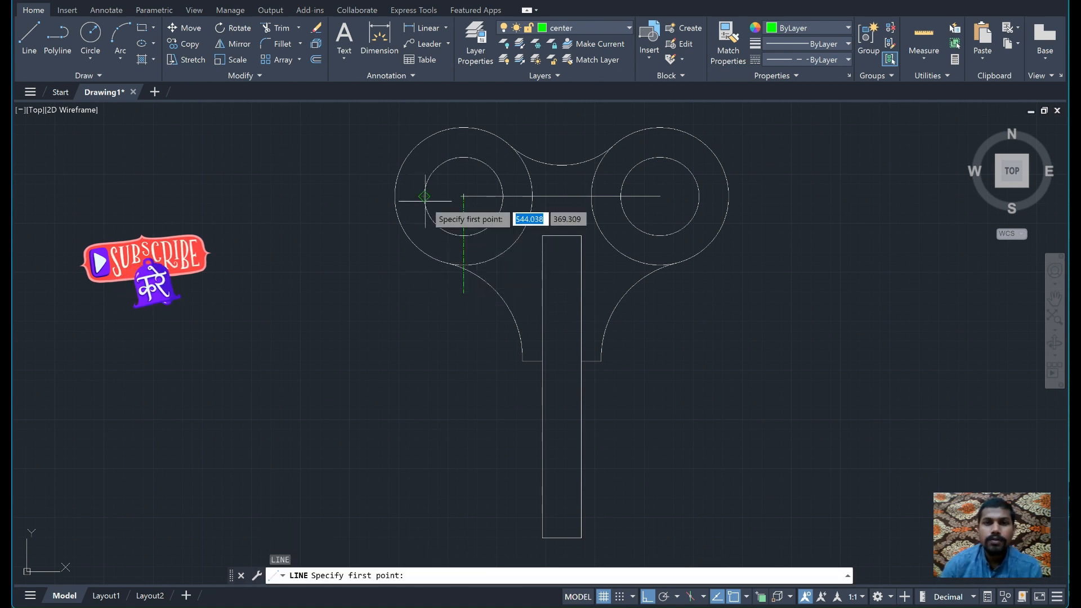
click(463, 196)
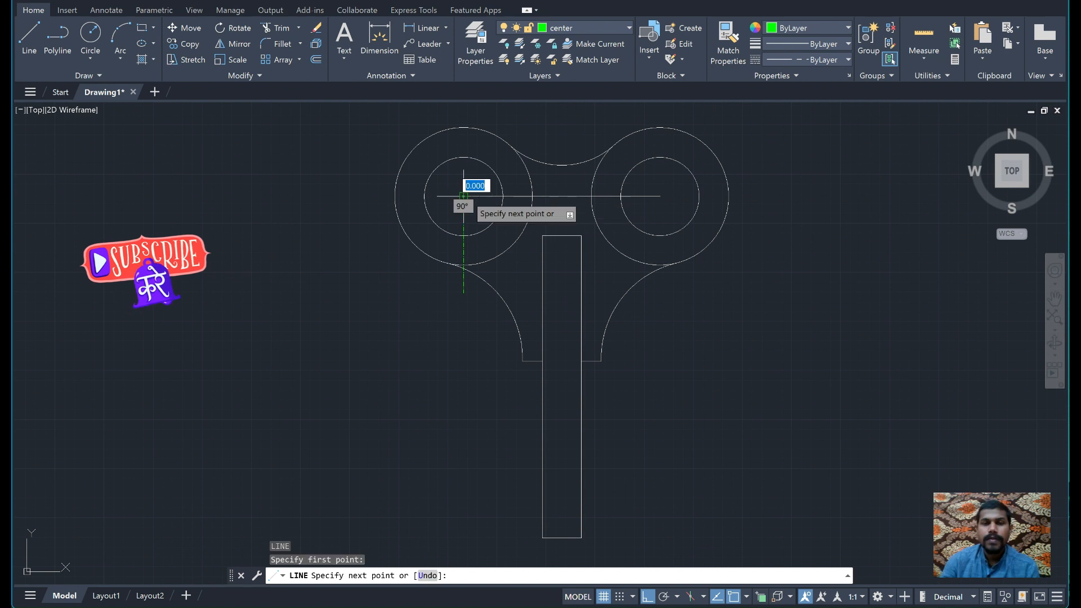
click(375, 196)
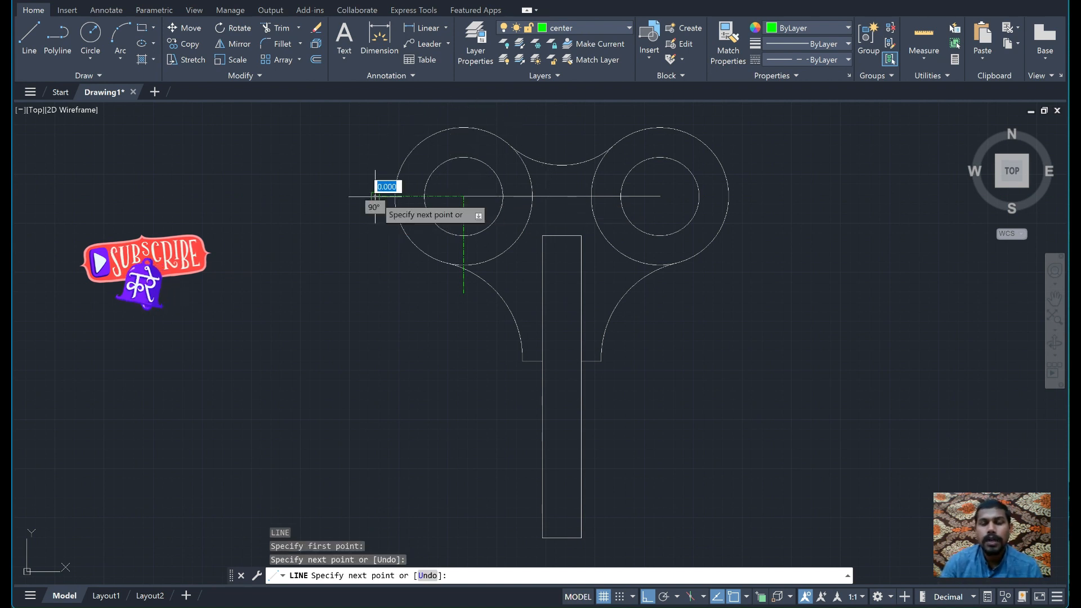
key(Escape)
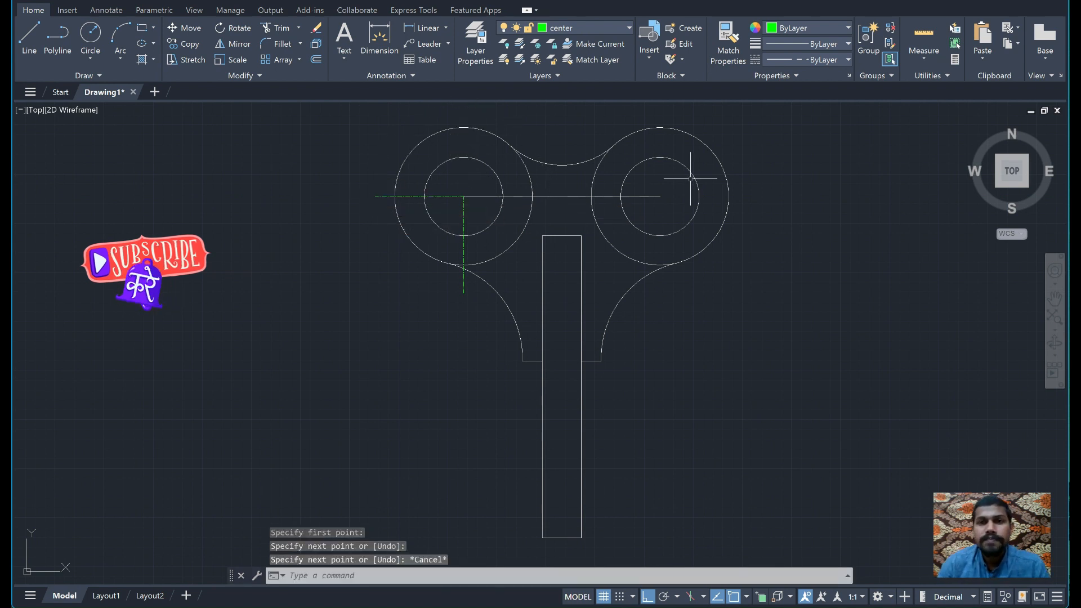
- Draw a horizontal center line from the right circles' center outward to the right, ending just beyond the outer circle
text(l)
key(Return)
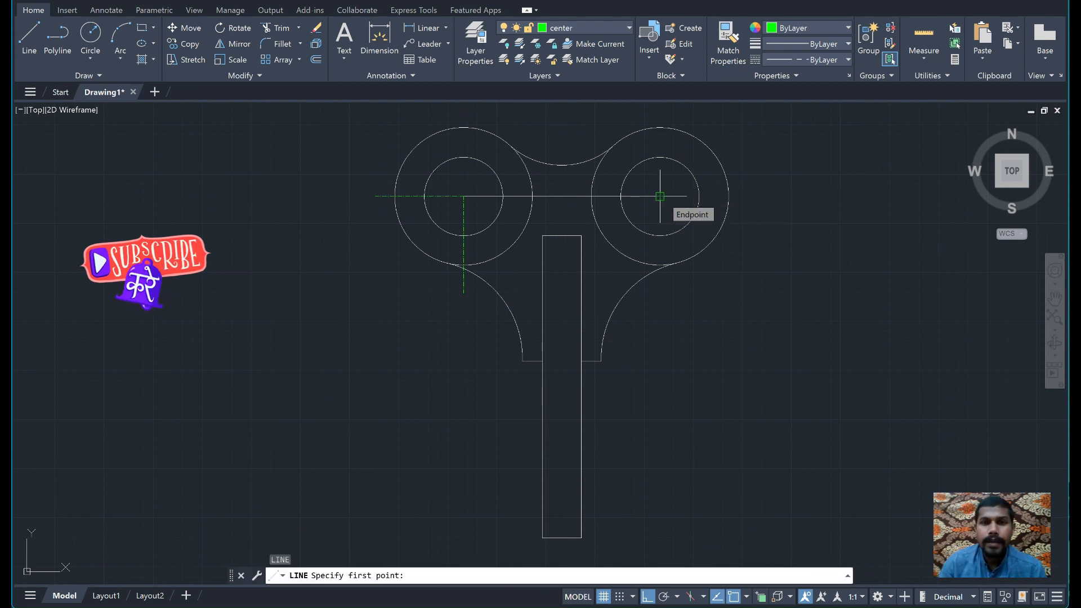
click(659, 197)
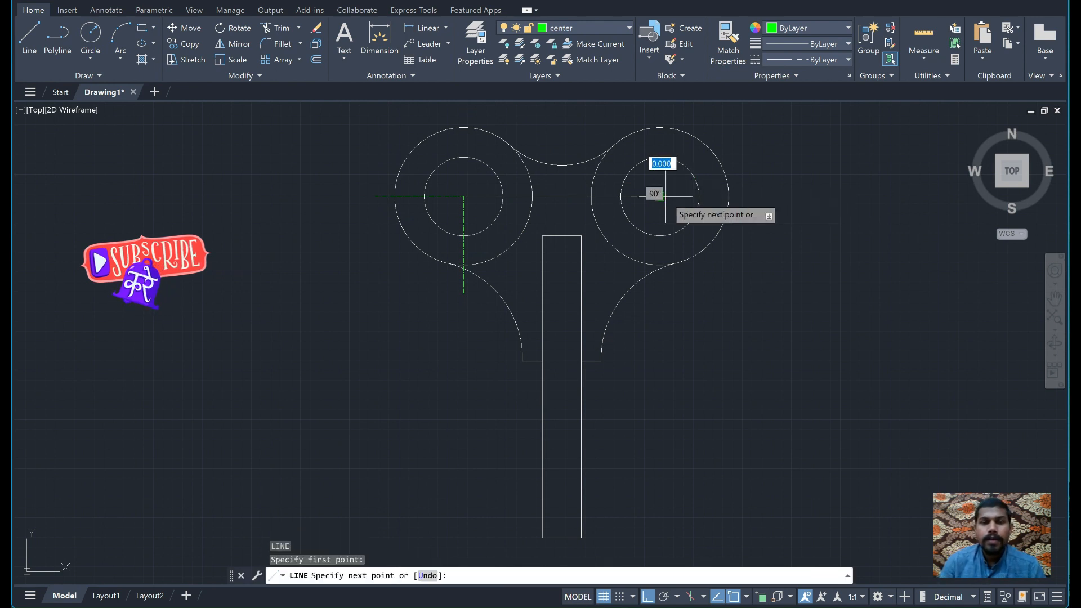
click(752, 196)
key(Return)
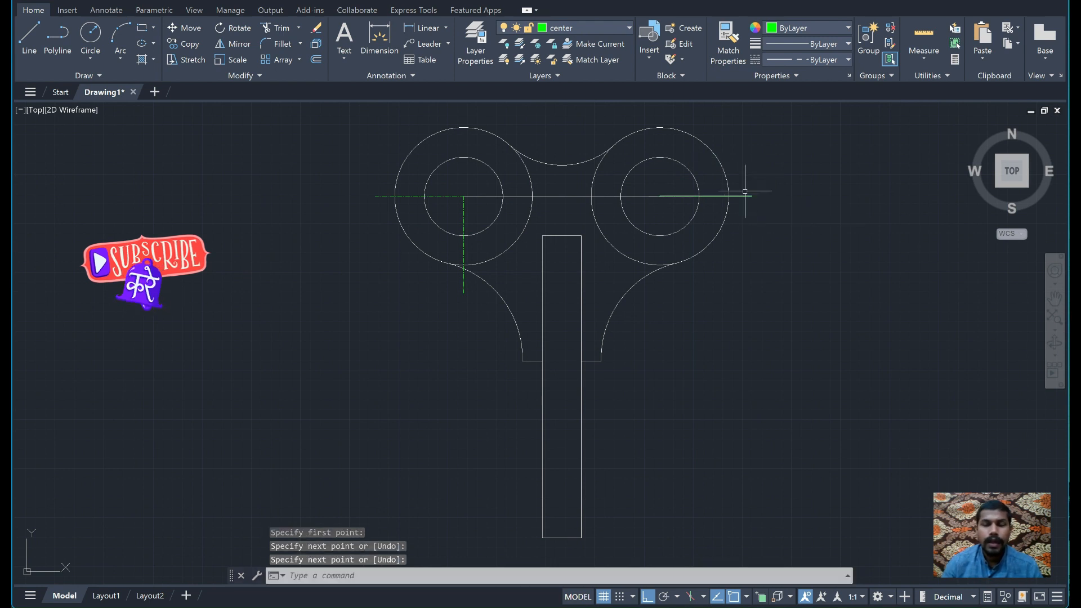
- Draw a vertical center line about 24 mm long from the right circles' center down past the outer circle
key(Return)
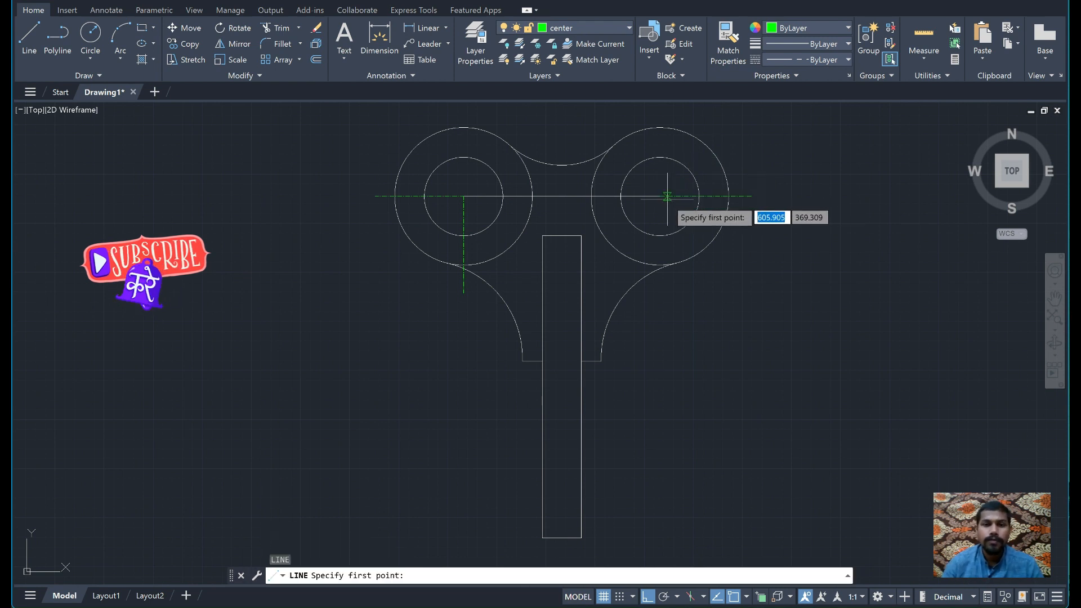
click(660, 196)
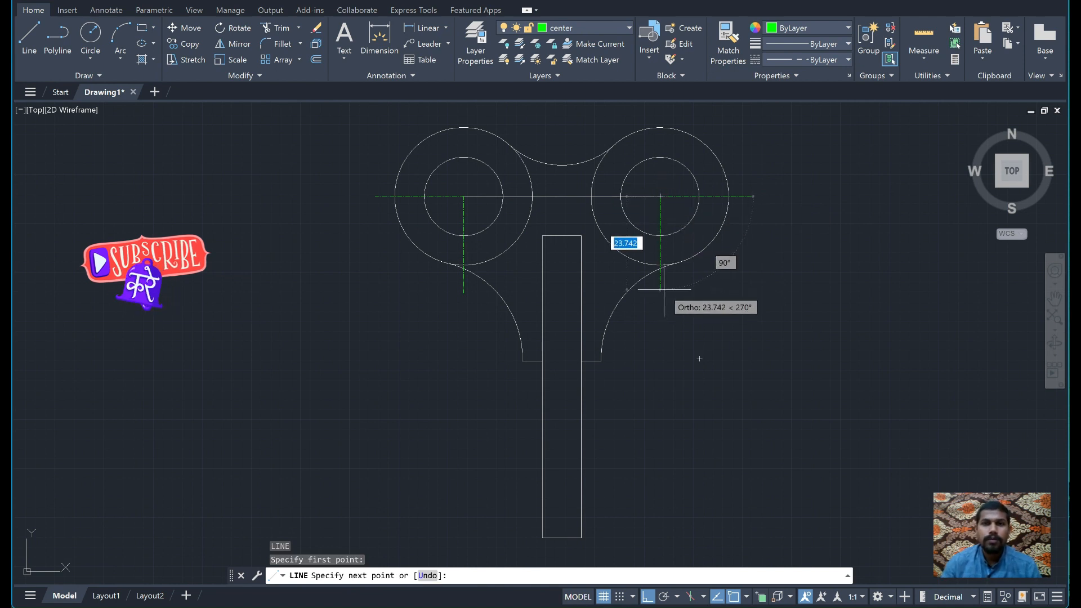
click(660, 290)
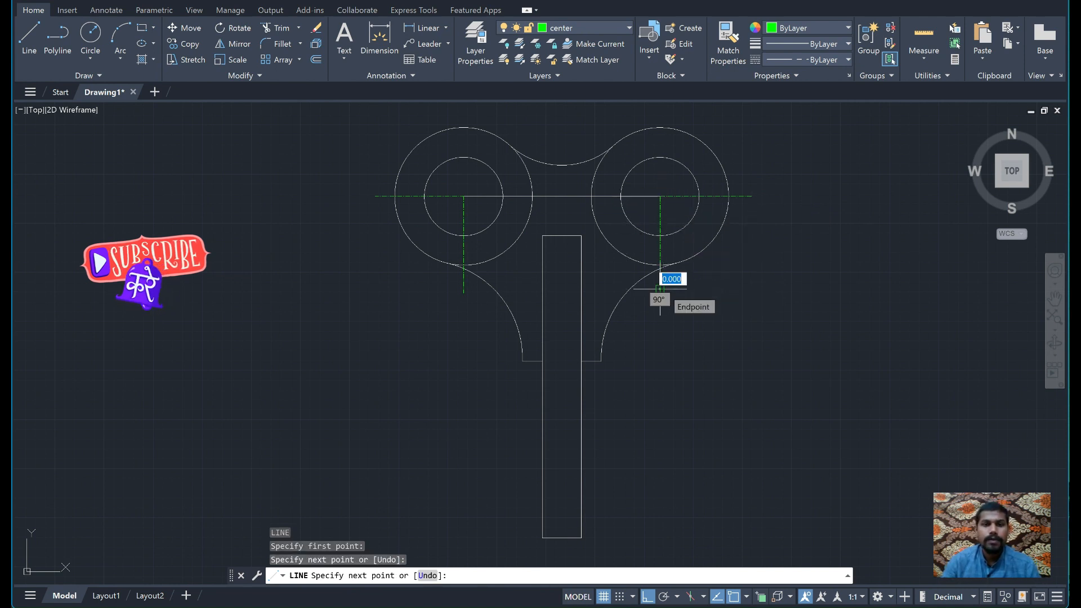
key(Return)
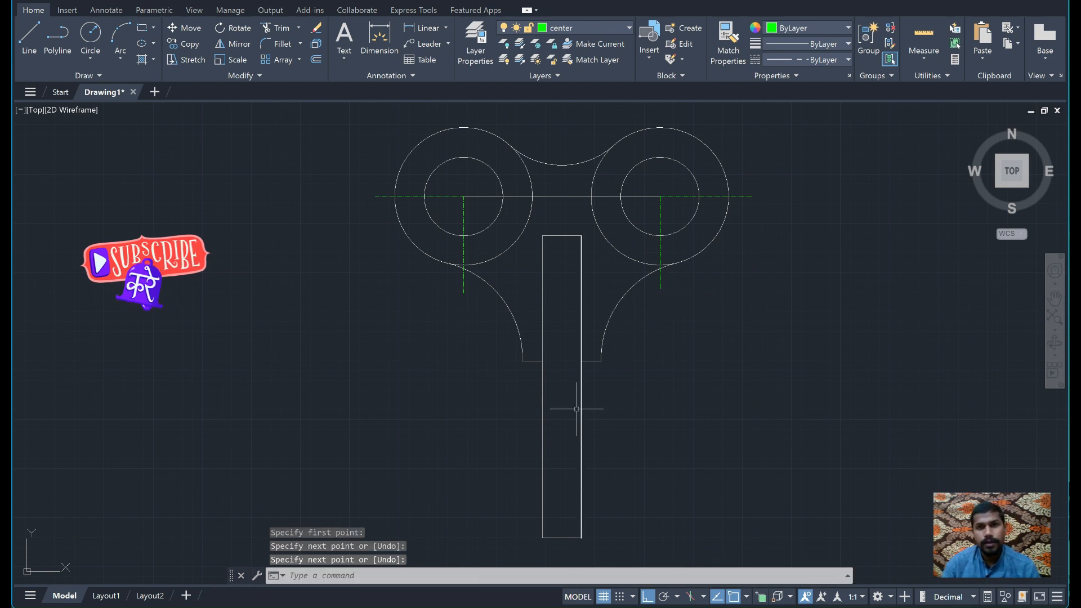
- Draw a vertical center line about 93 mm long from the midpoint of the line joining the circle centers to below the shaft
key(Return)
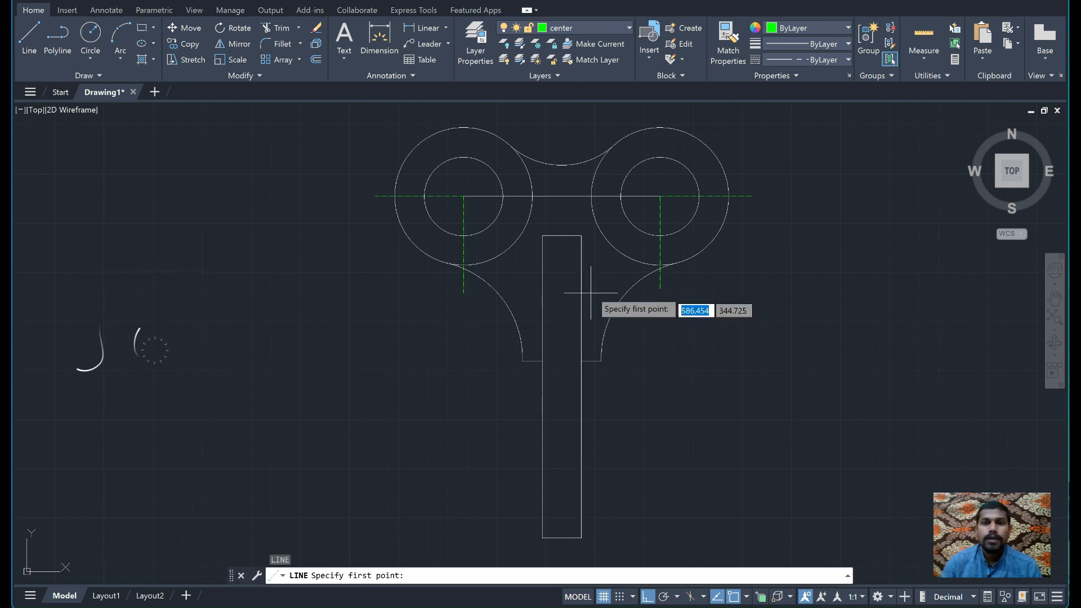
click(561, 196)
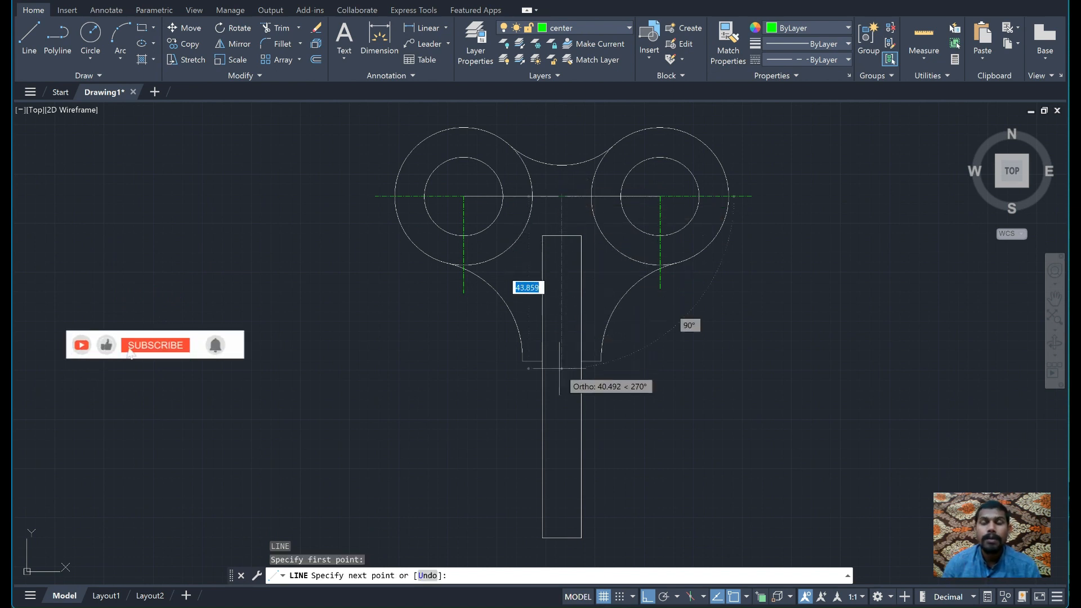
click(561, 562)
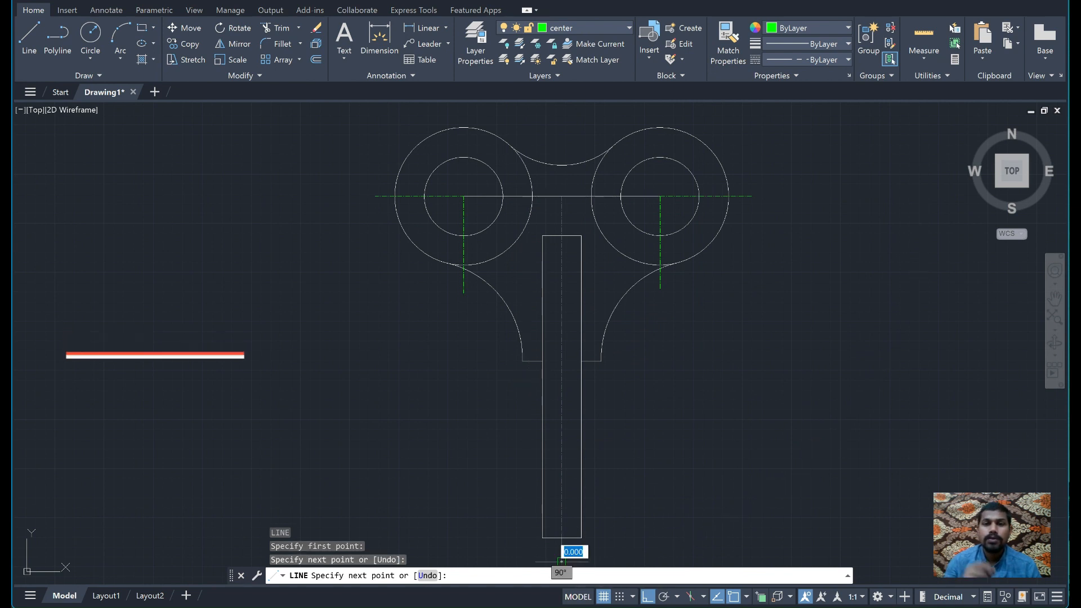
key(Return)
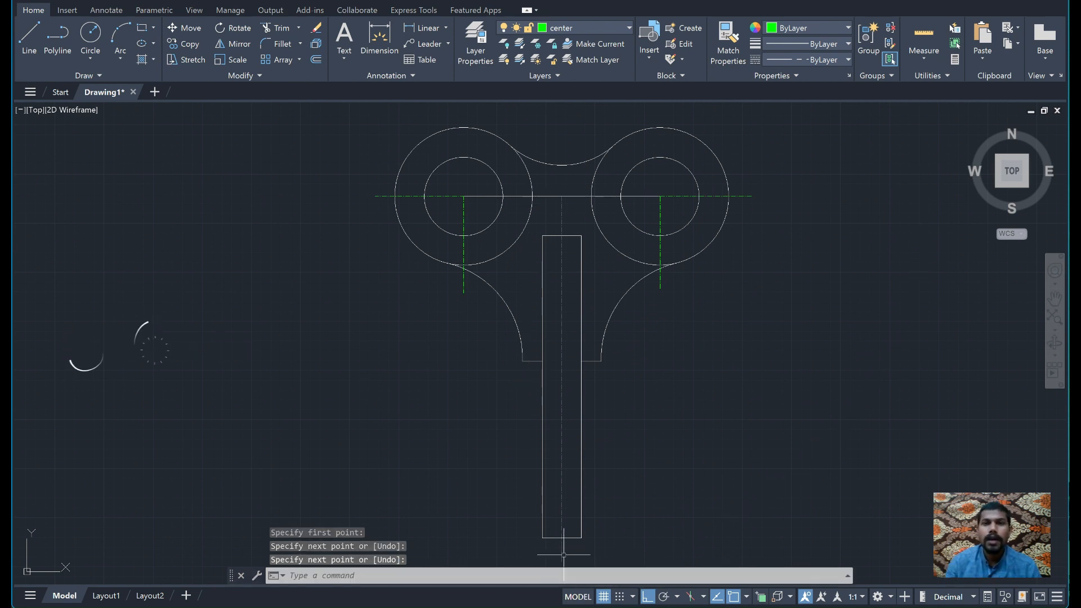
- Stretch the upper end of the shaft's vertical center line straight up to just above the top fillet arc
click(561, 209)
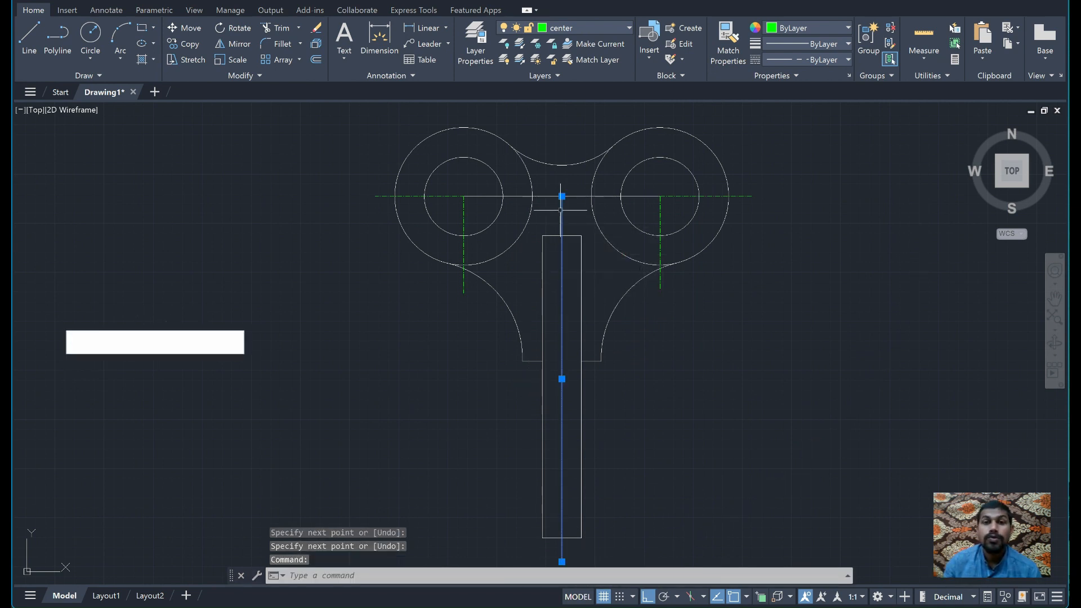
click(561, 196)
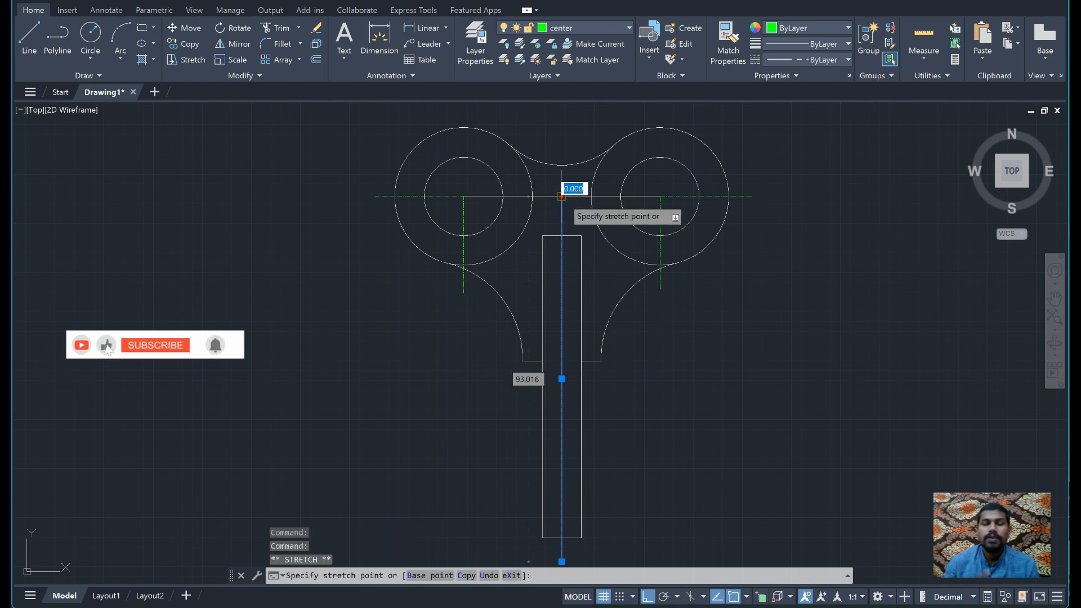
click(561, 145)
mouse_move(560, 146)
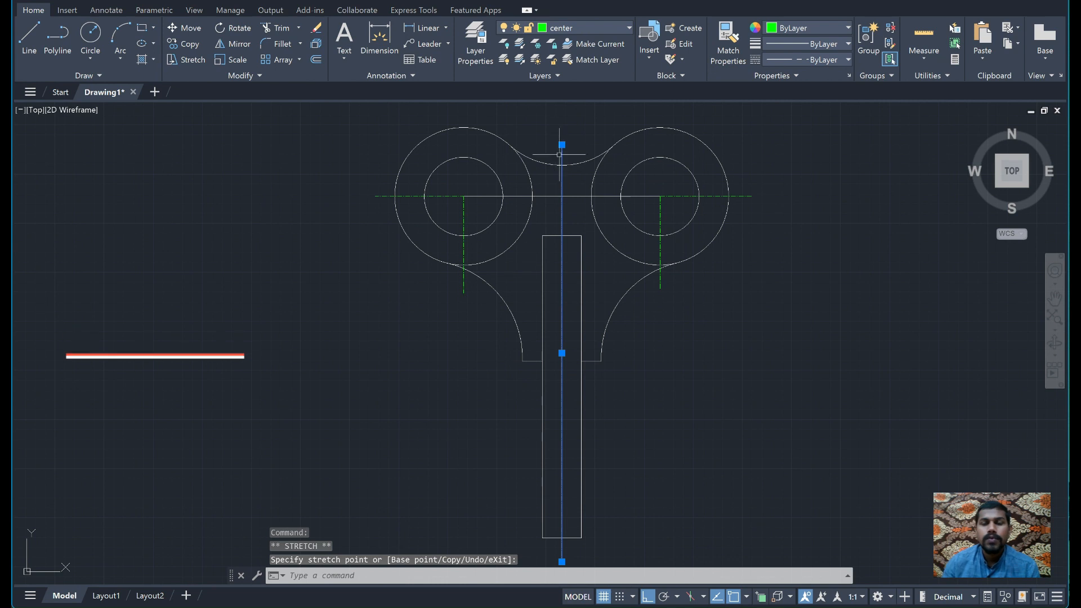
key(Escape)
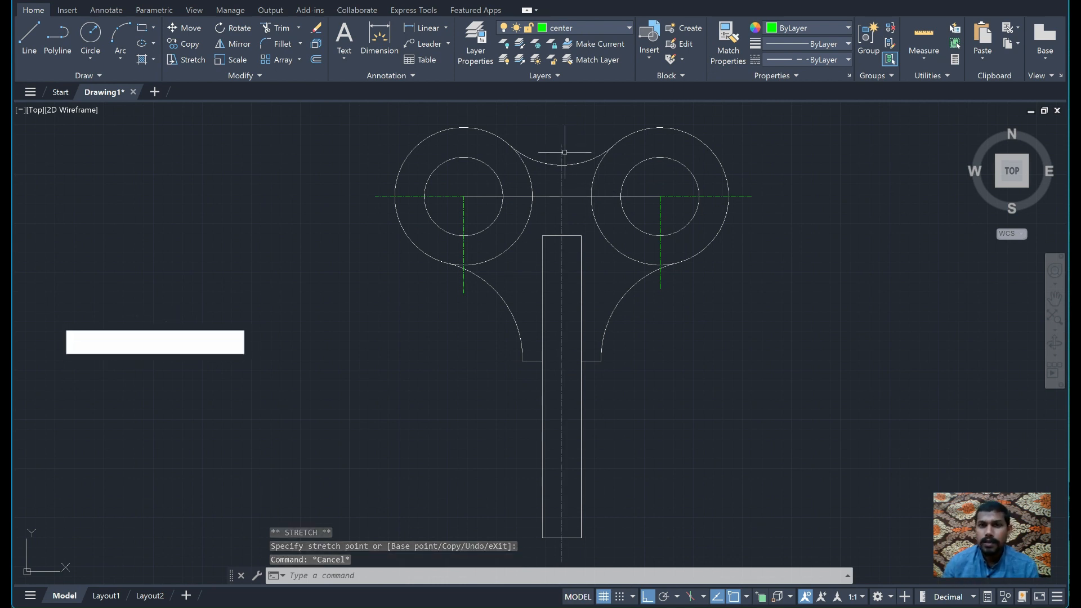
click(562, 152)
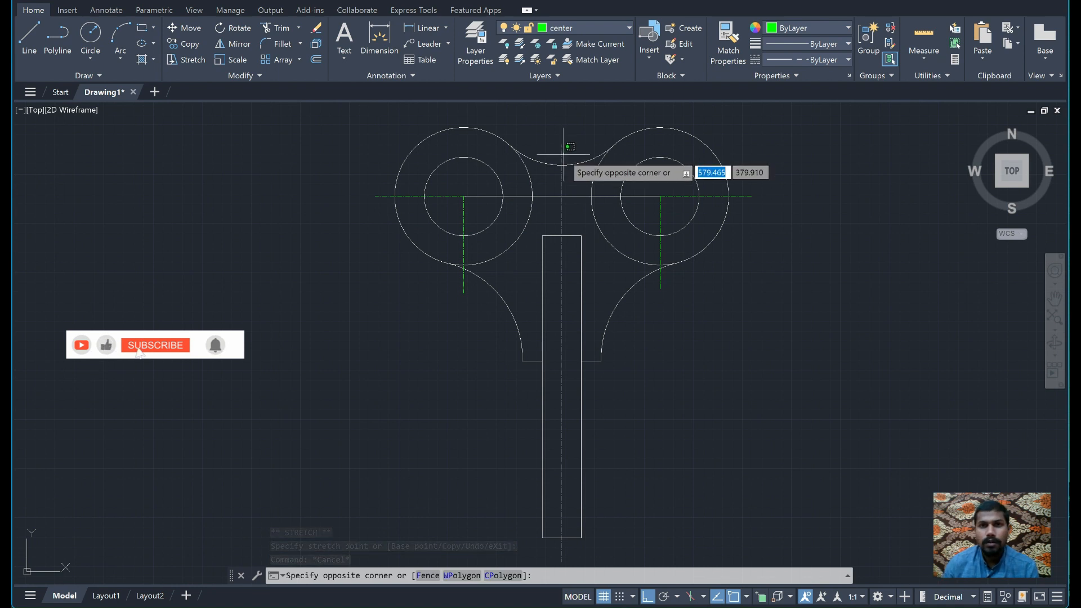
key(Escape)
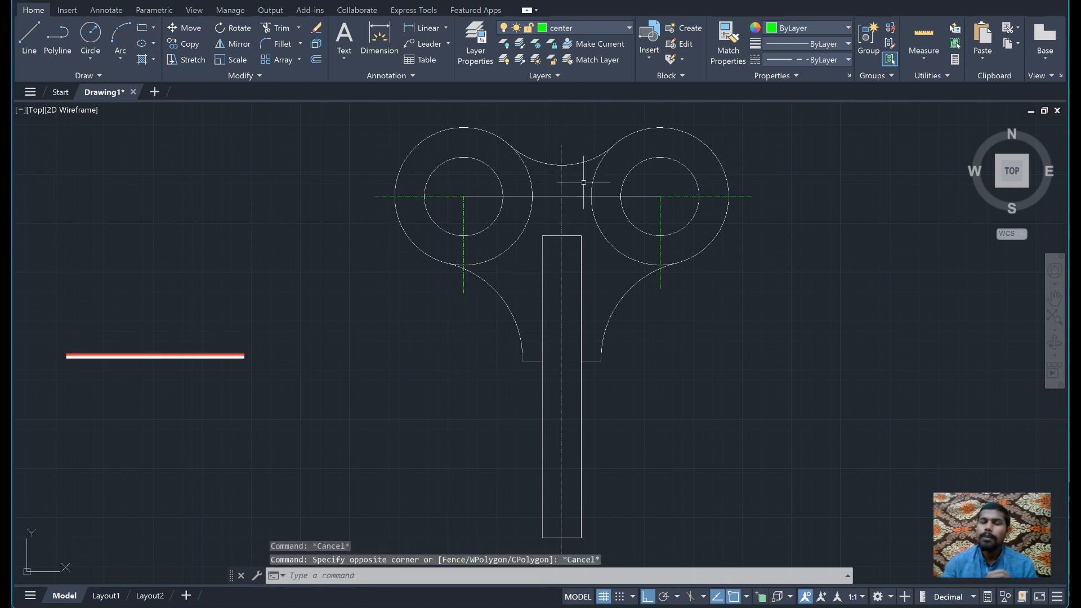
- Move the horizontal line joining the two circle centers to the center layer
click(631, 196)
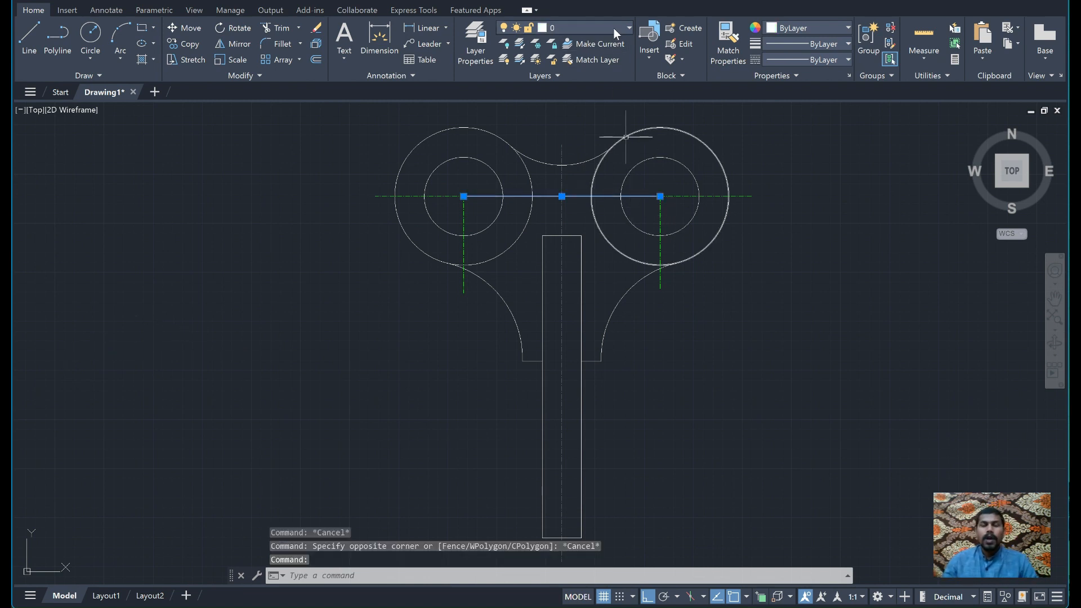
click(630, 30)
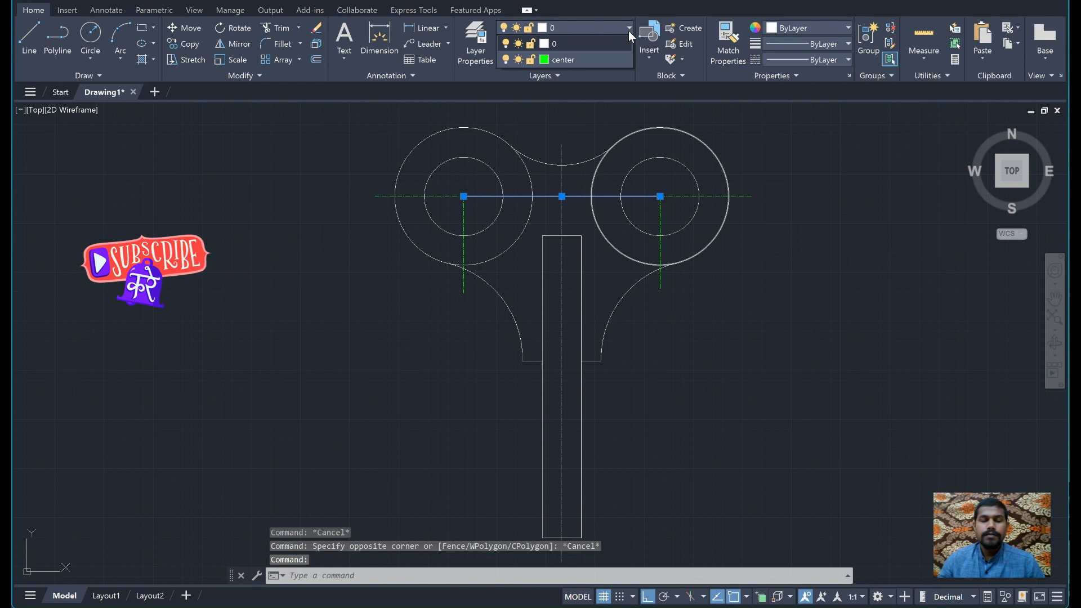
click(619, 59)
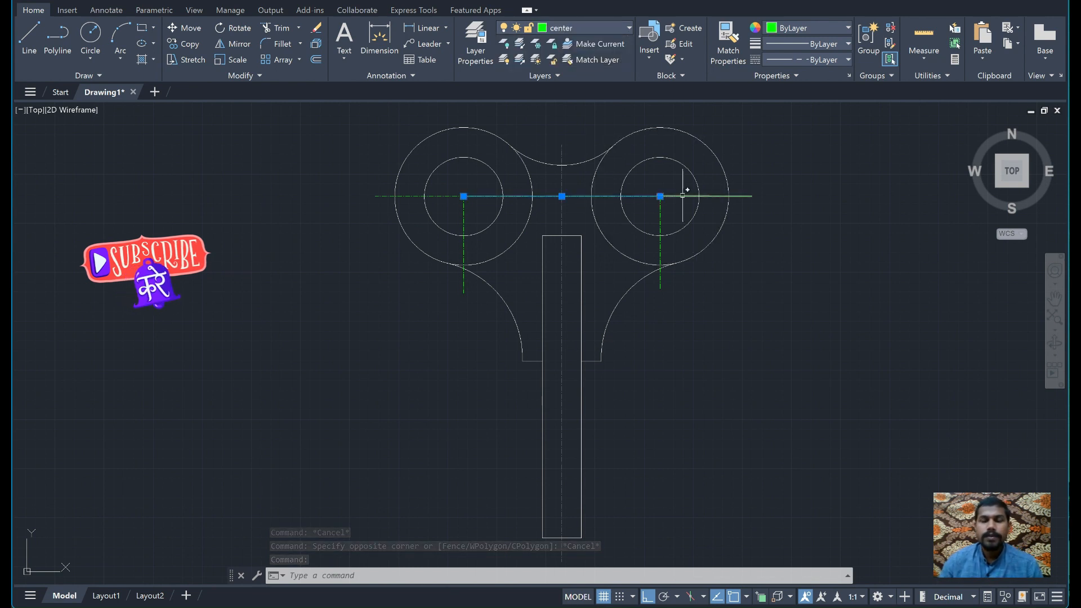
click(569, 121)
key(Escape)
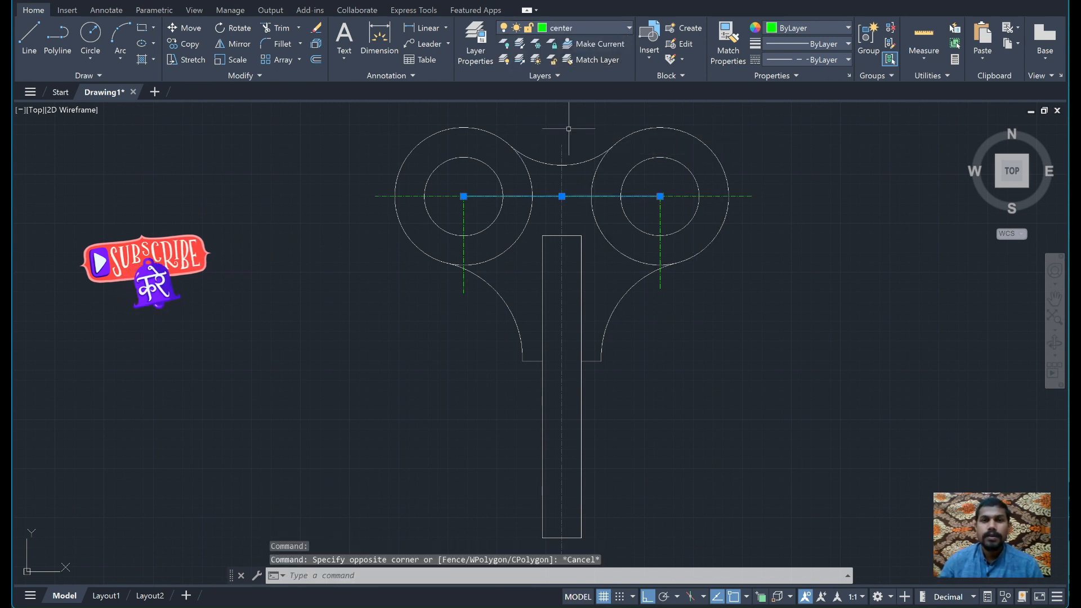
- Stretch the upper end of the left circles' vertical center line straight up to just above the outer circle
key(Escape)
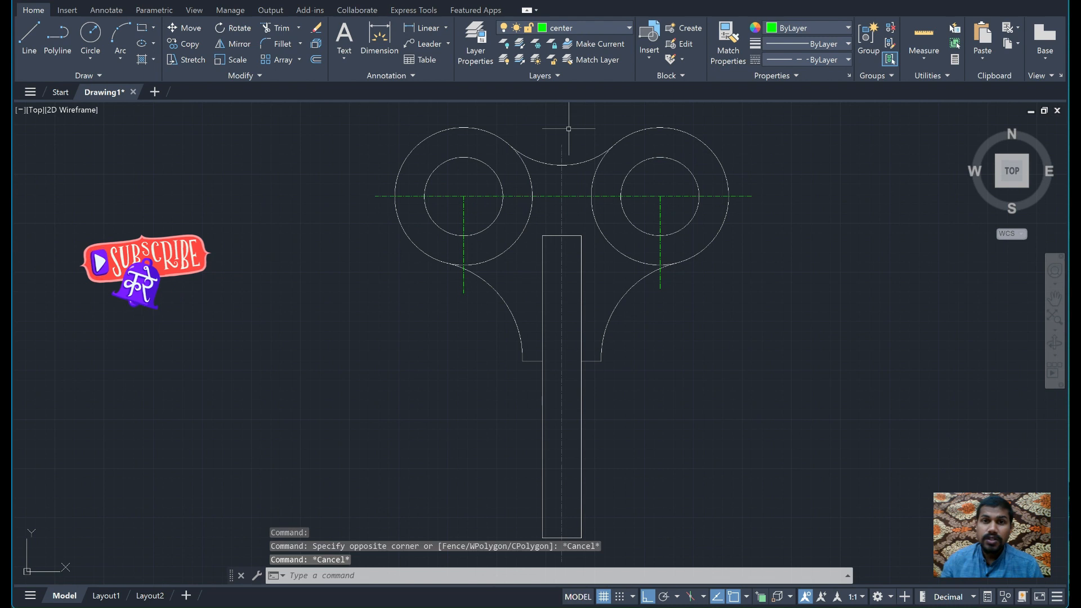
click(463, 208)
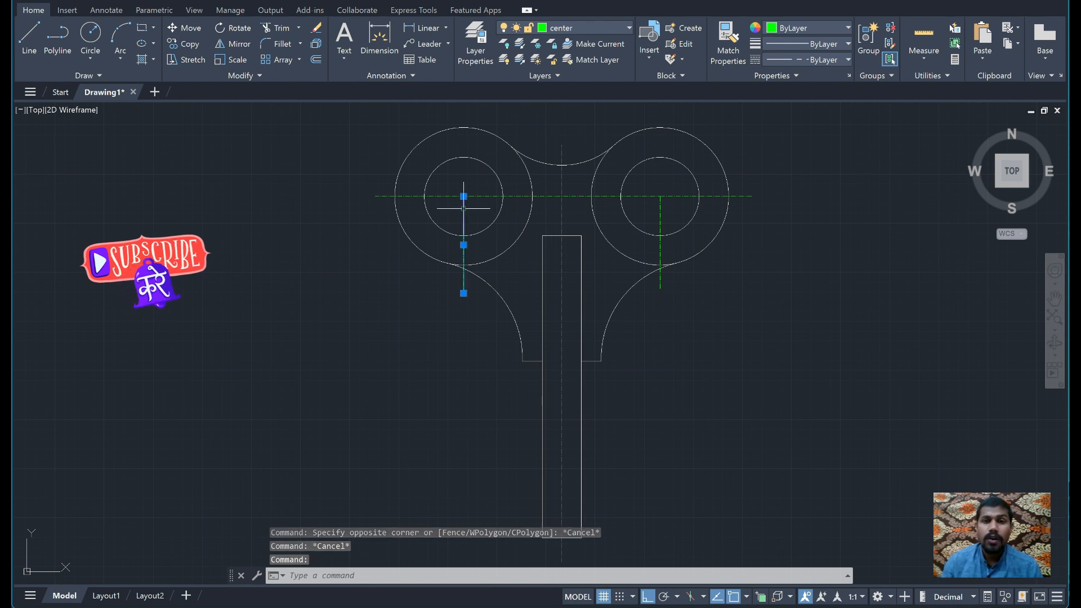
click(463, 196)
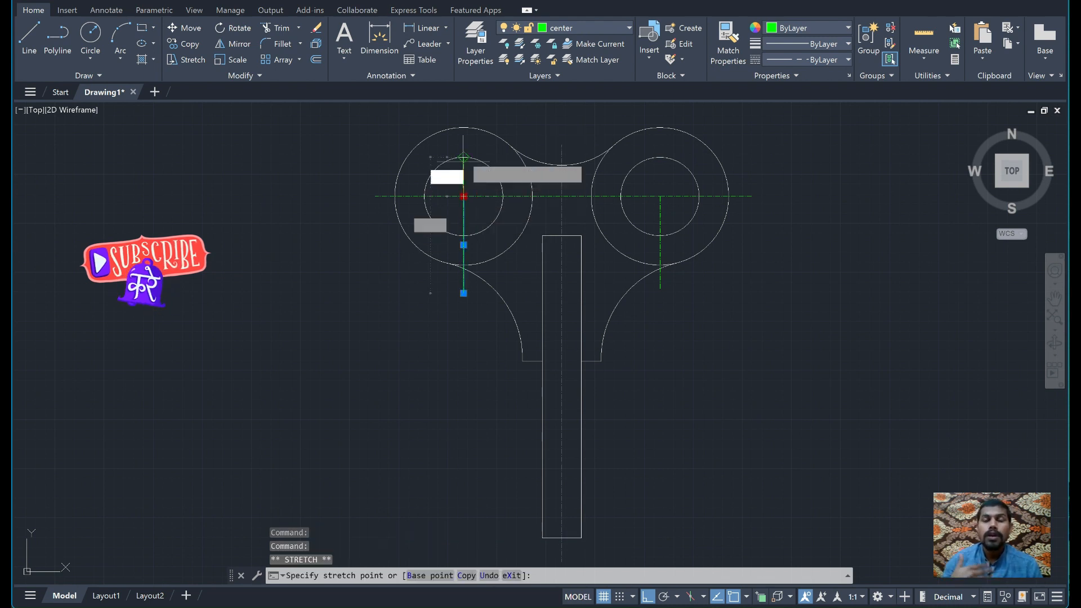
click(463, 114)
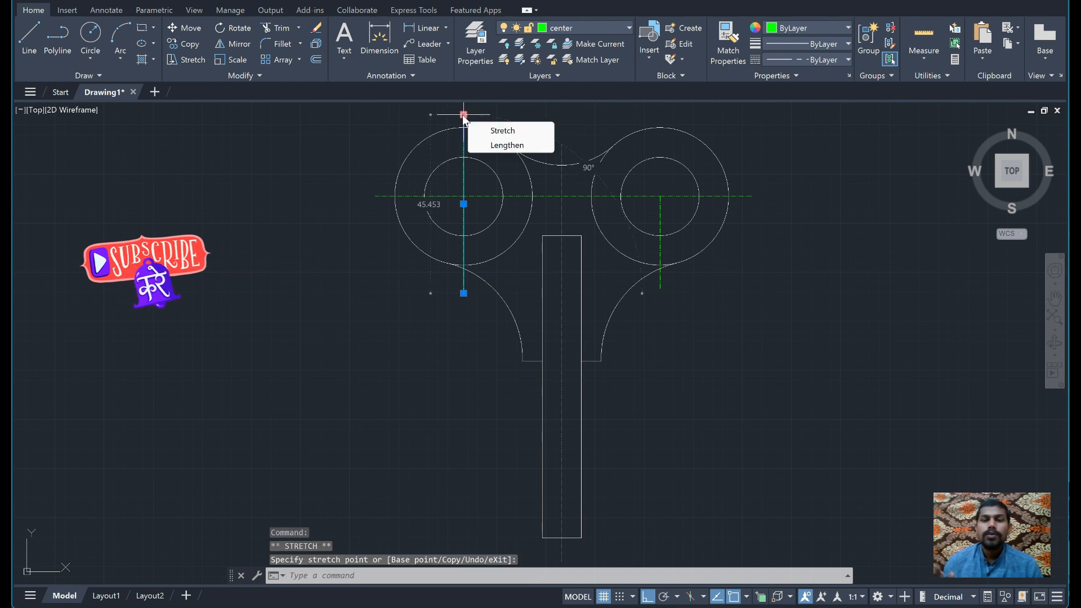
key(Escape)
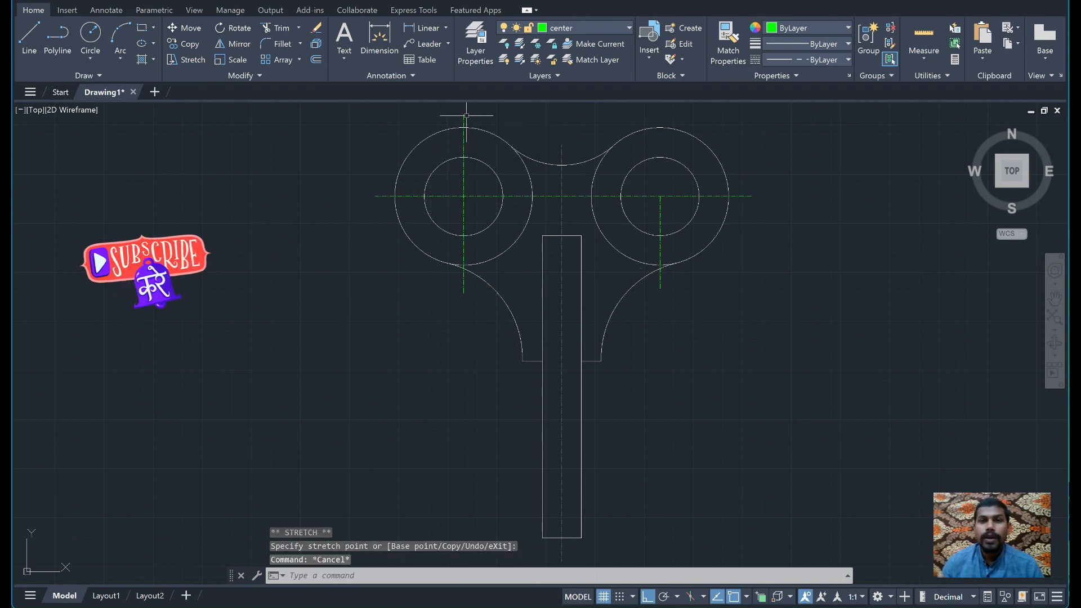
- Stretch the upper end of the right circles' vertical center line straight up to just above the outer circle
click(660, 213)
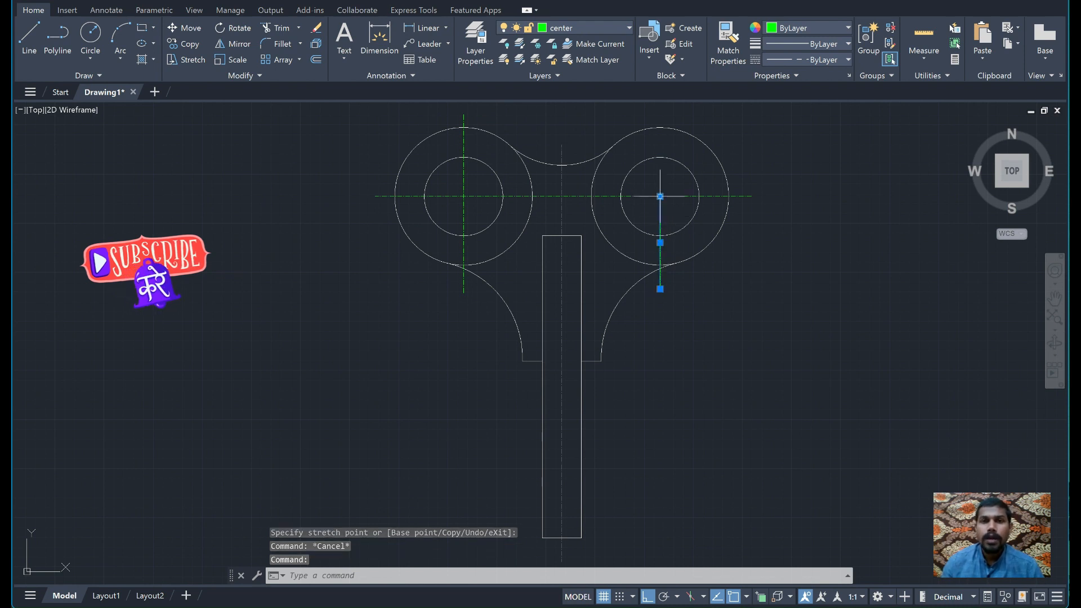
mouse_move(660, 197)
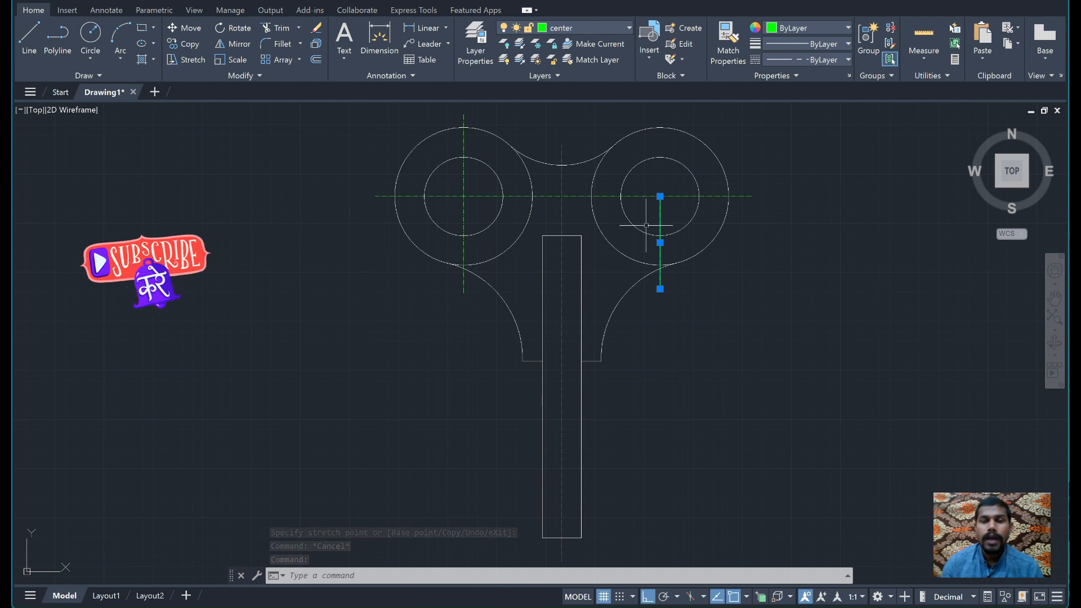
click(659, 195)
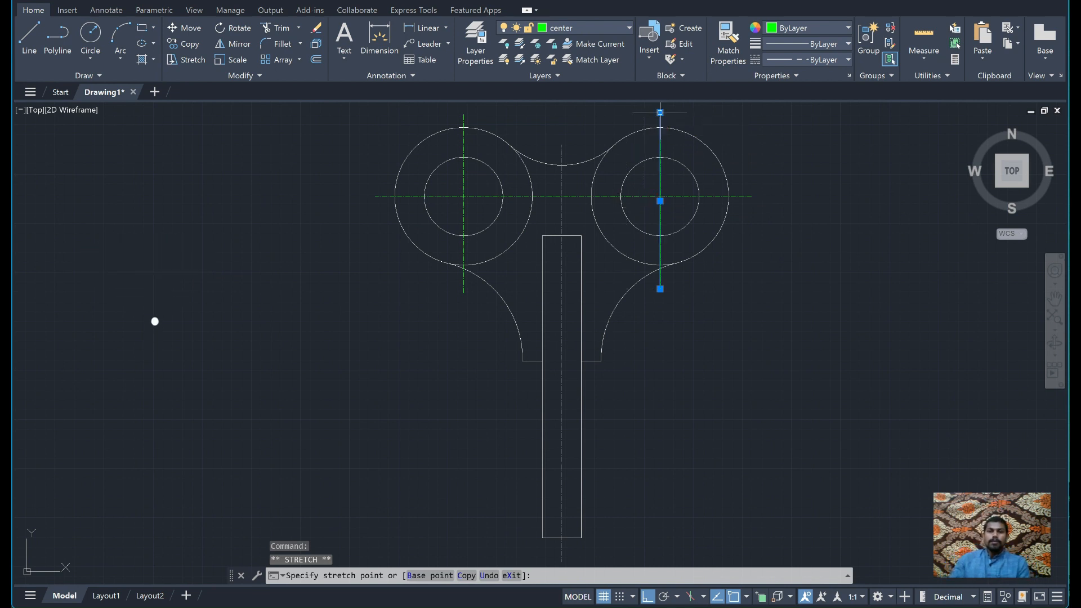
key(Escape)
key(Escape)
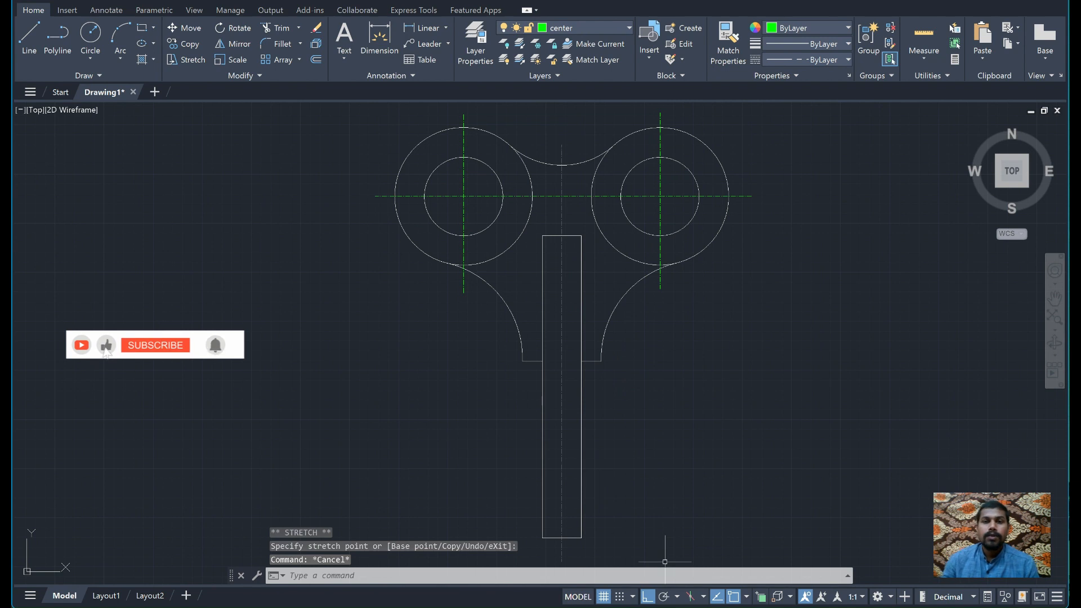
- Check the dimensions in the reference image and make layer 0 the current layer
click(701, 546)
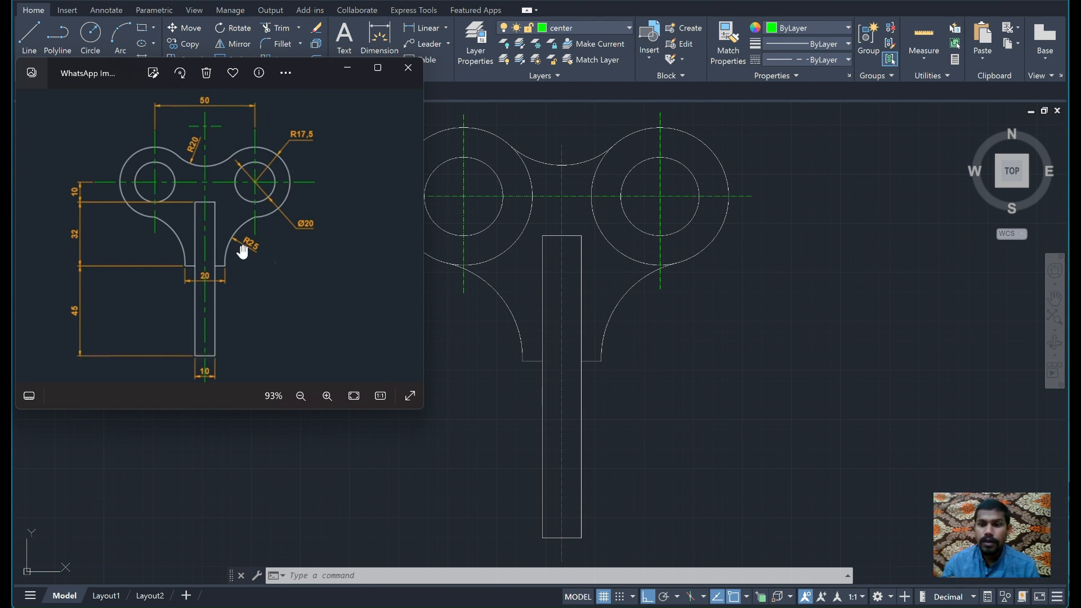
click(347, 69)
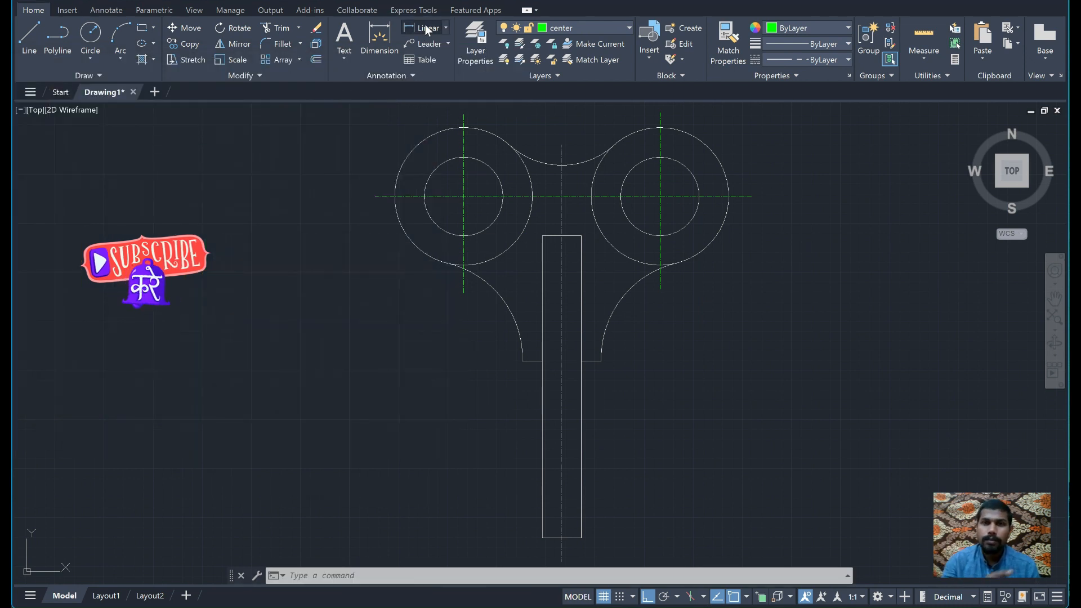
click(615, 26)
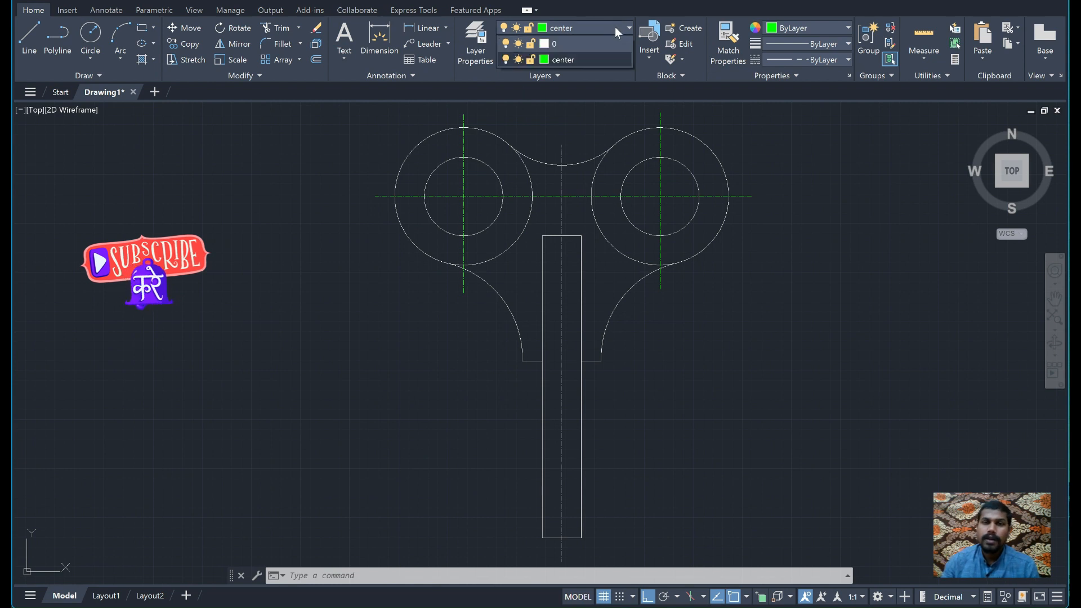
click(601, 42)
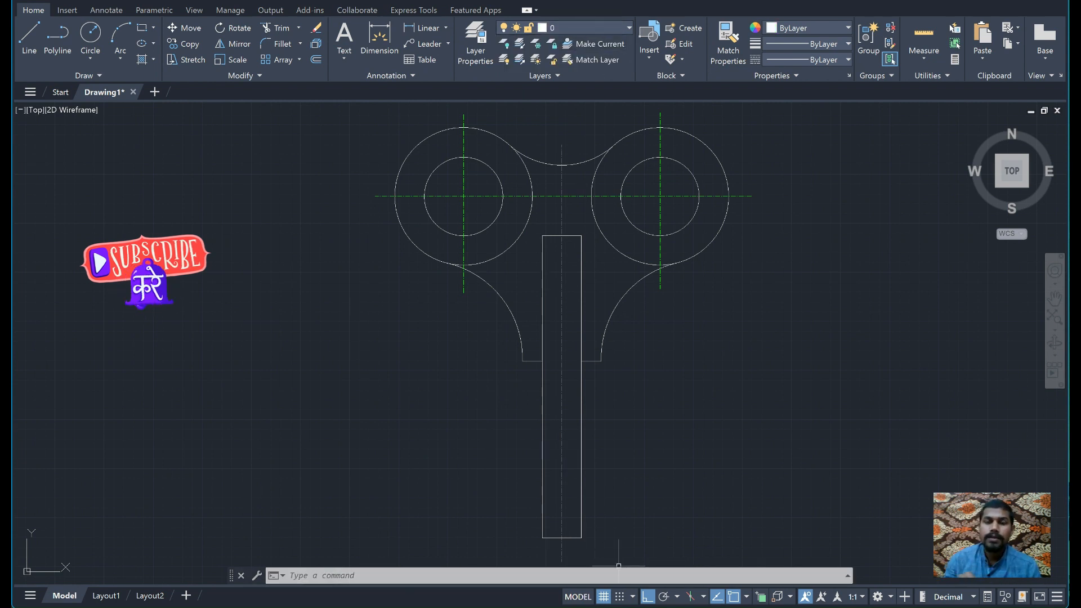
key(alt+Tab)
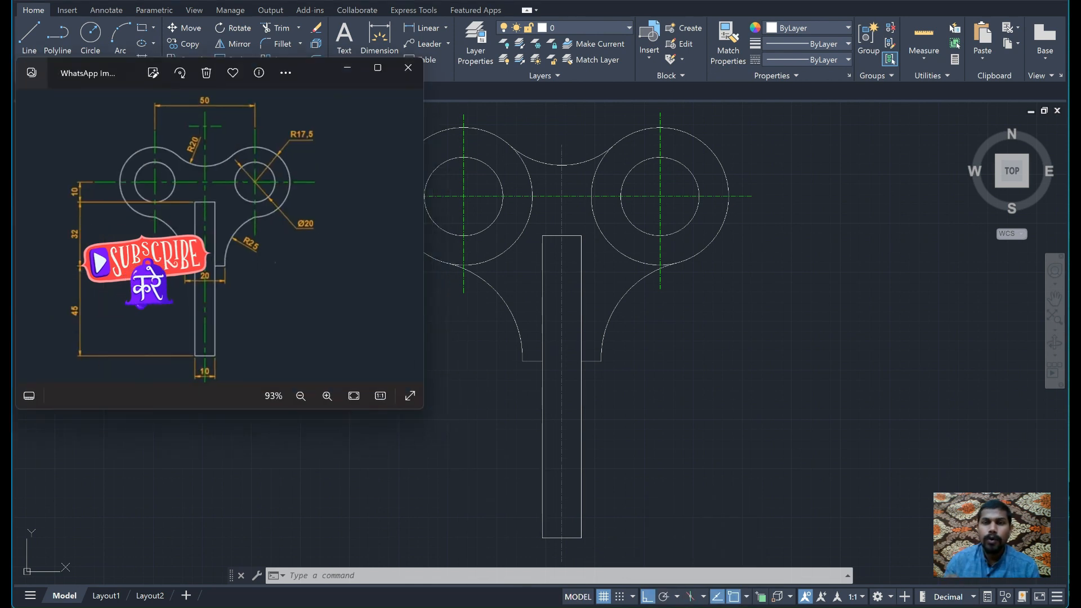
key(alt+Tab)
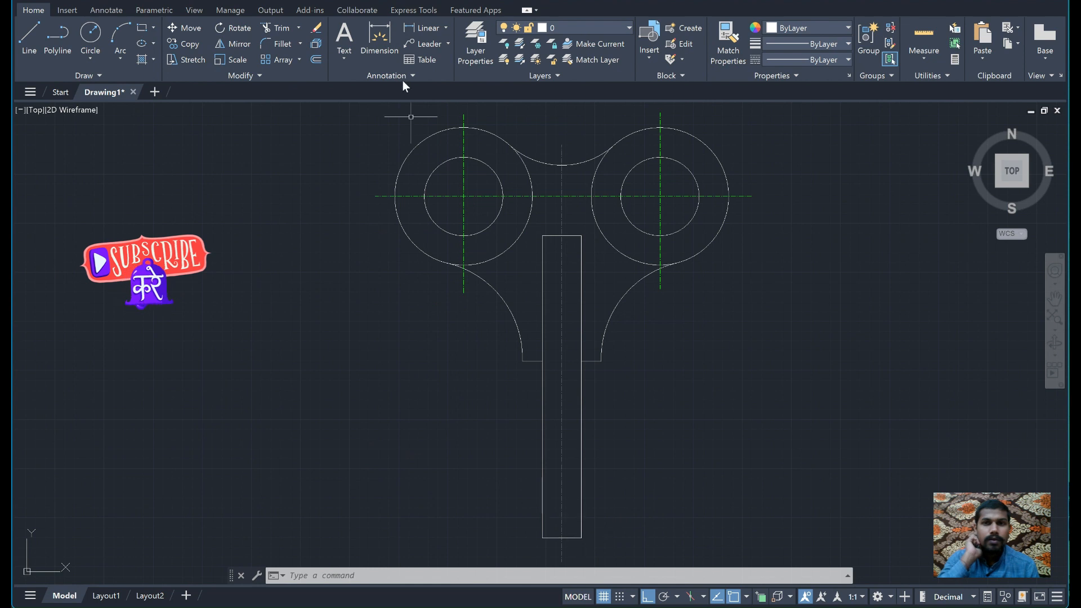
click(417, 28)
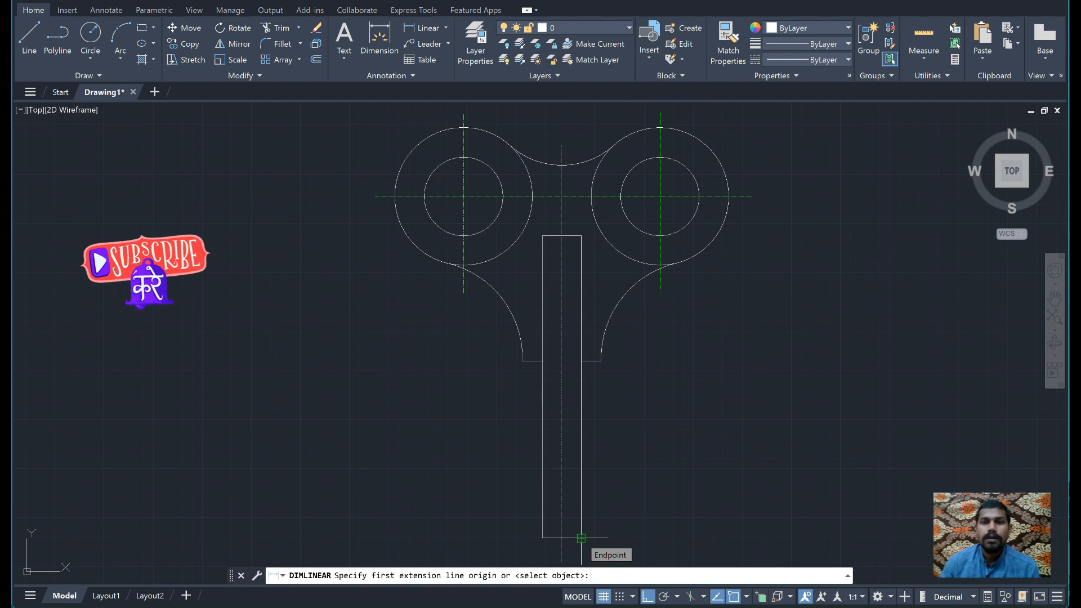
click(581, 538)
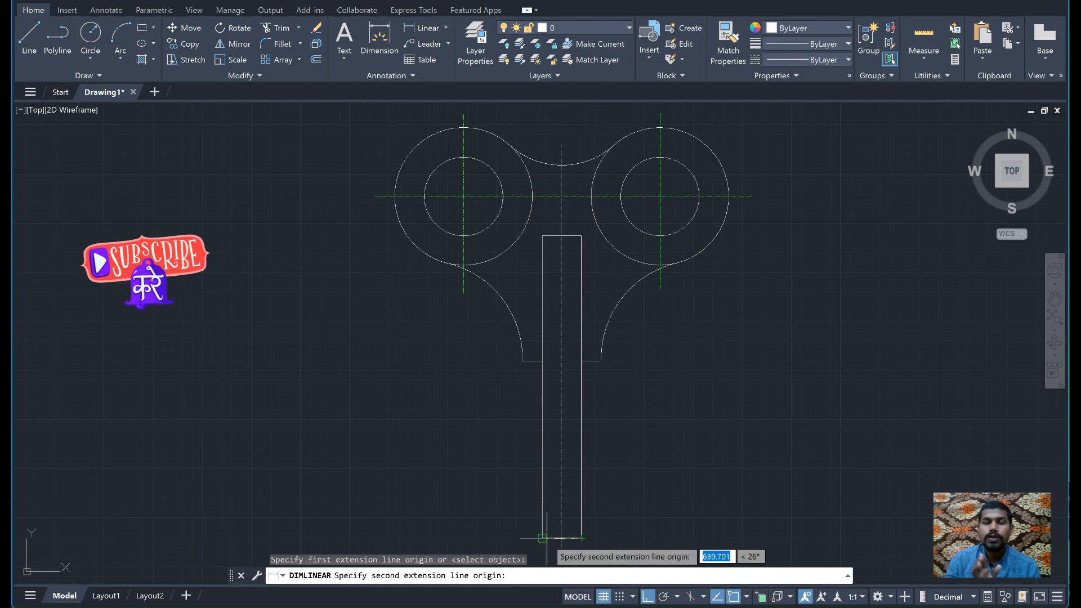
click(580, 538)
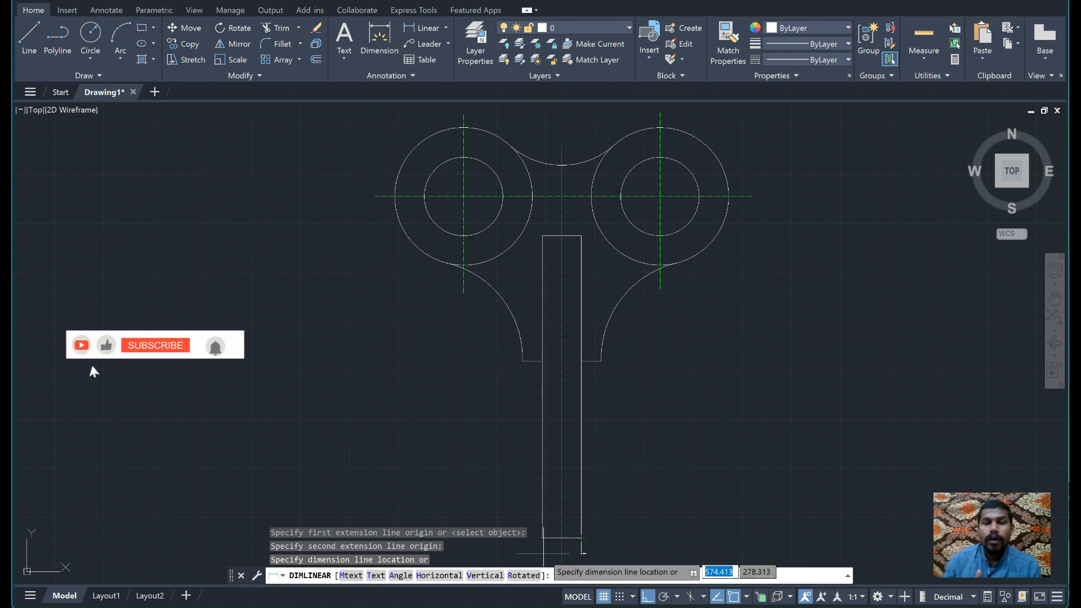
key(Escape)
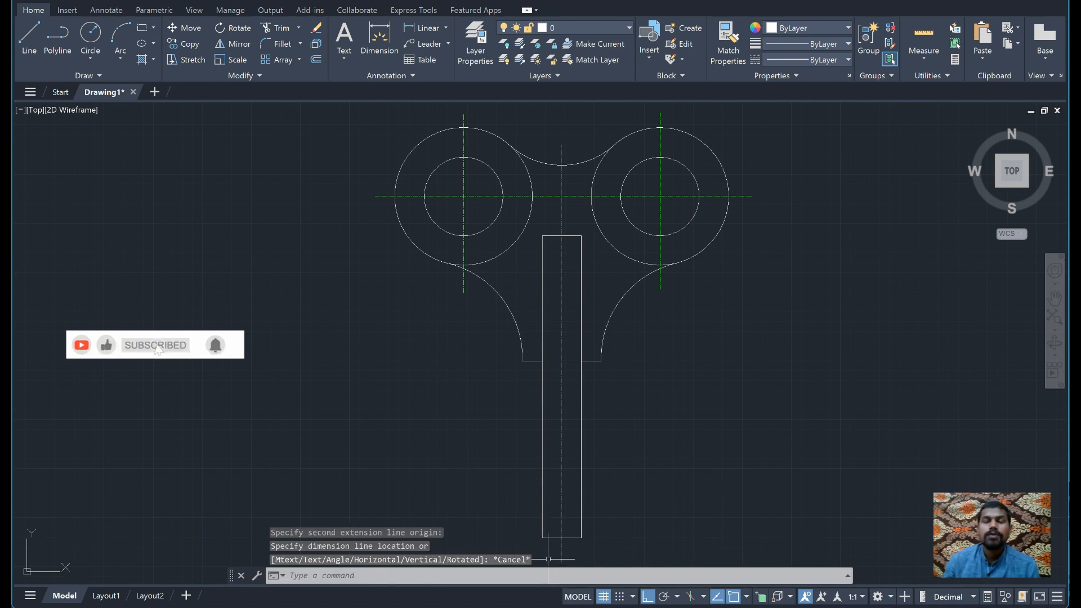
- Add a linear dimension for the shaft's width between its two bottom corners, placed about 6 mm below the bottom edge
click(427, 29)
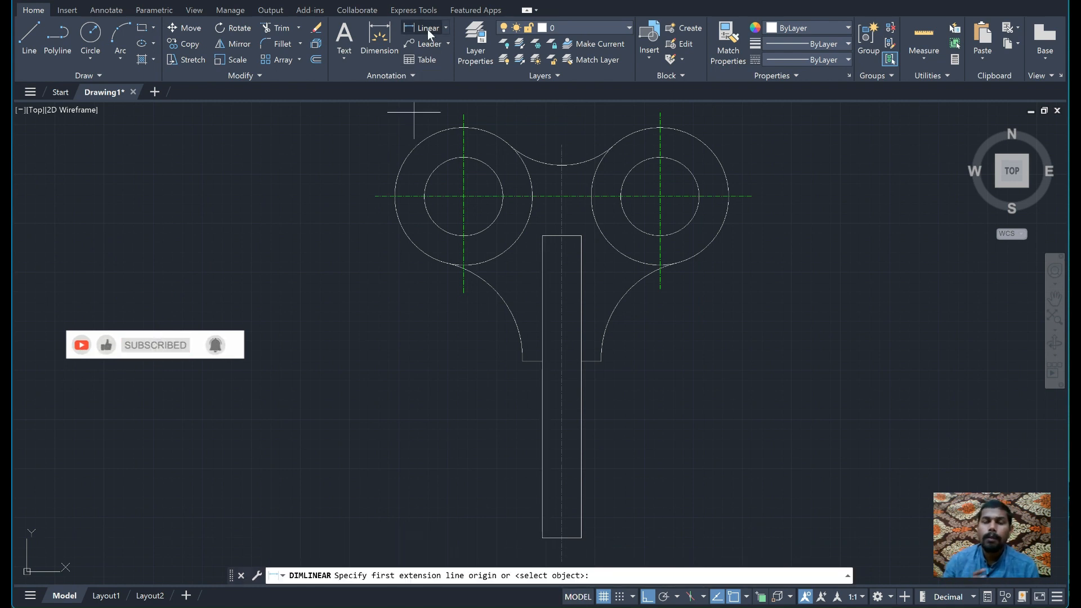
click(580, 536)
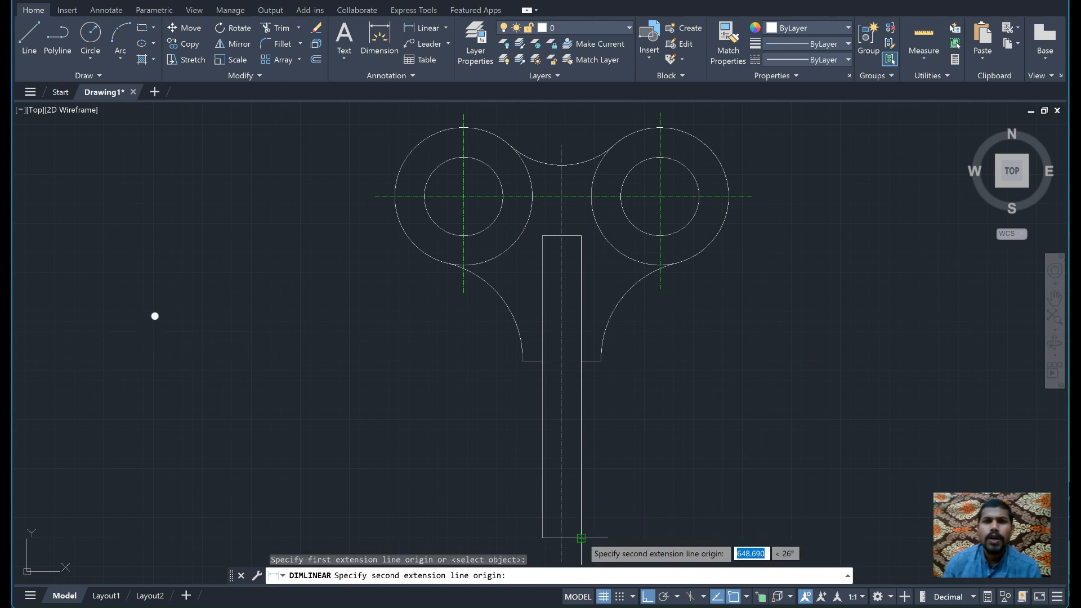
click(542, 538)
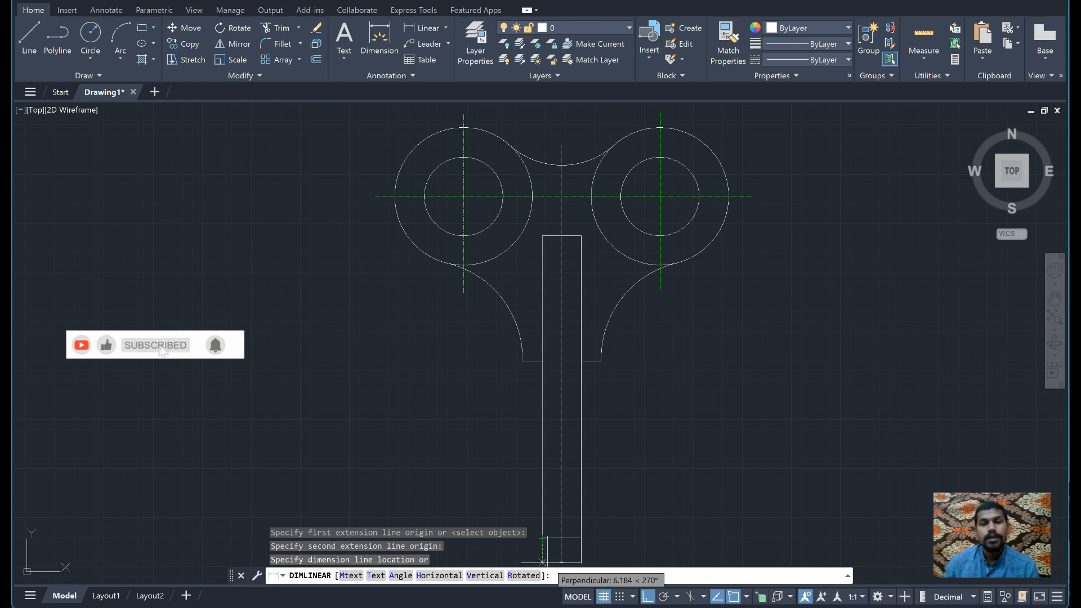
click(544, 561)
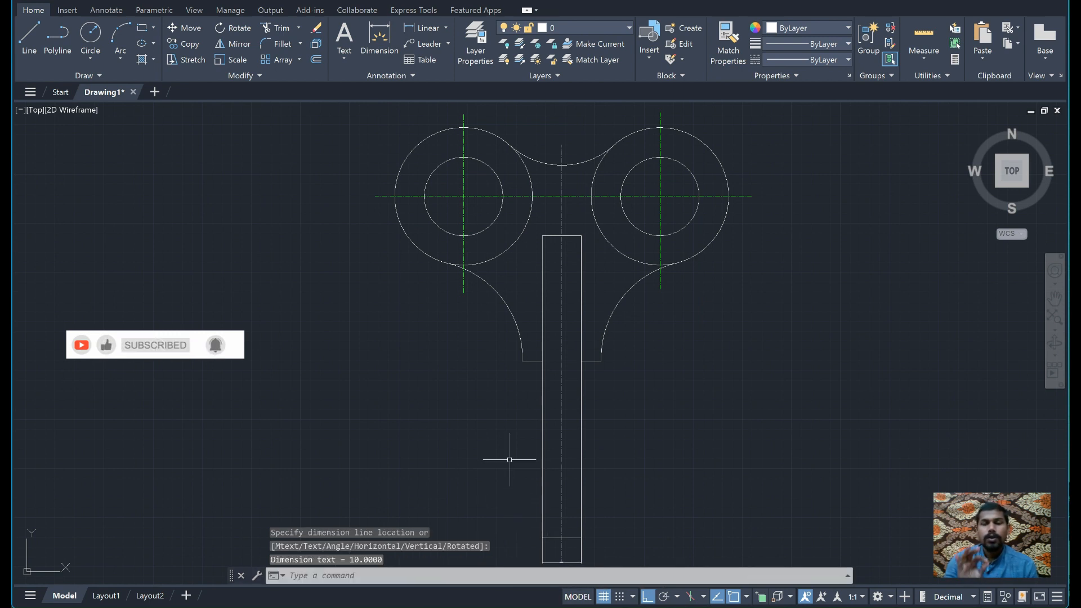
- Add a vertical linear dimension from the horizontal center line's left end to the shaft's top-left corner, placed left of the part
key(Return)
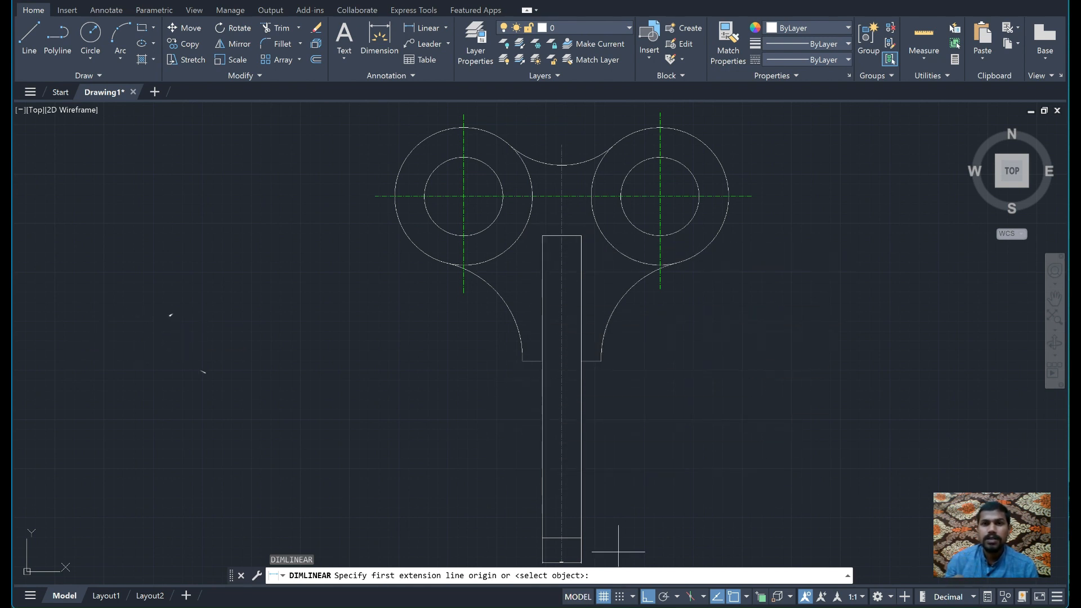
key(alt+Tab)
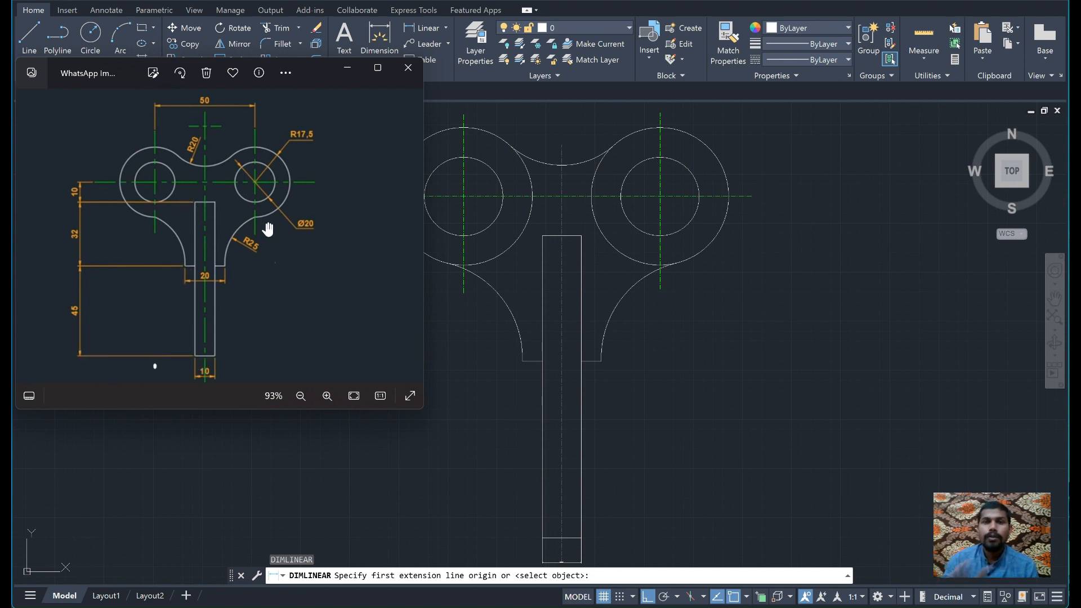
key(alt+Tab)
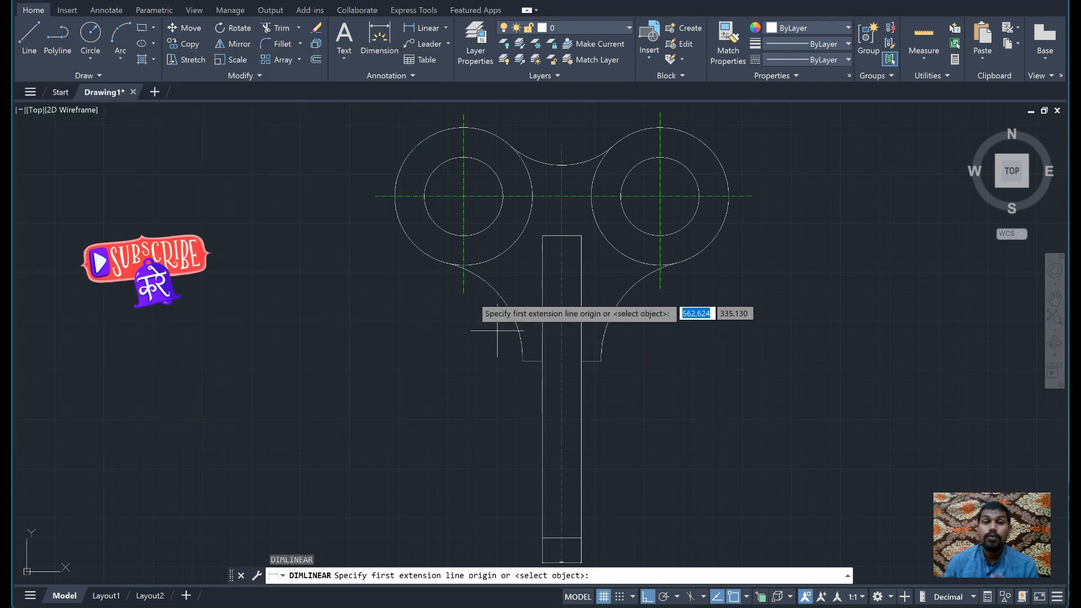
click(375, 197)
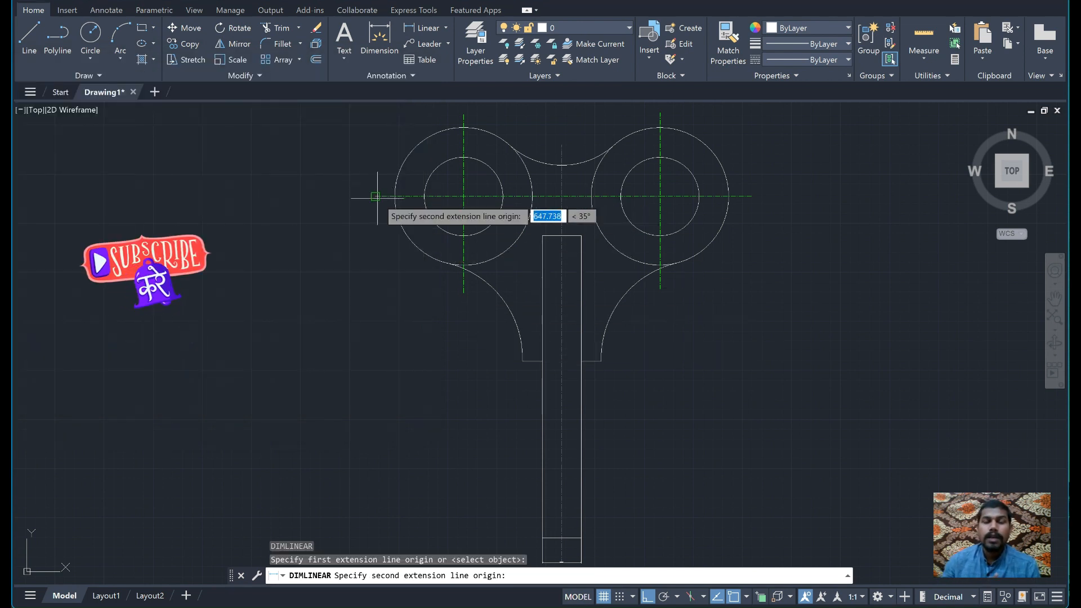
click(542, 235)
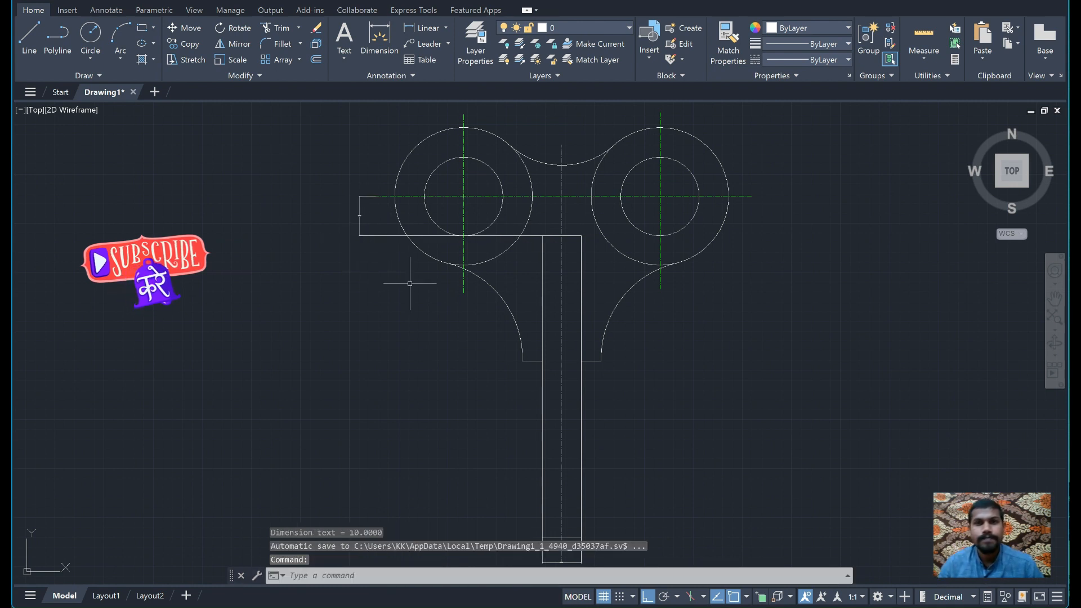
- Add a vertical linear dimension from the shaft's top edge level to the left shoulder's lower corner, placed left of the part
key(space)
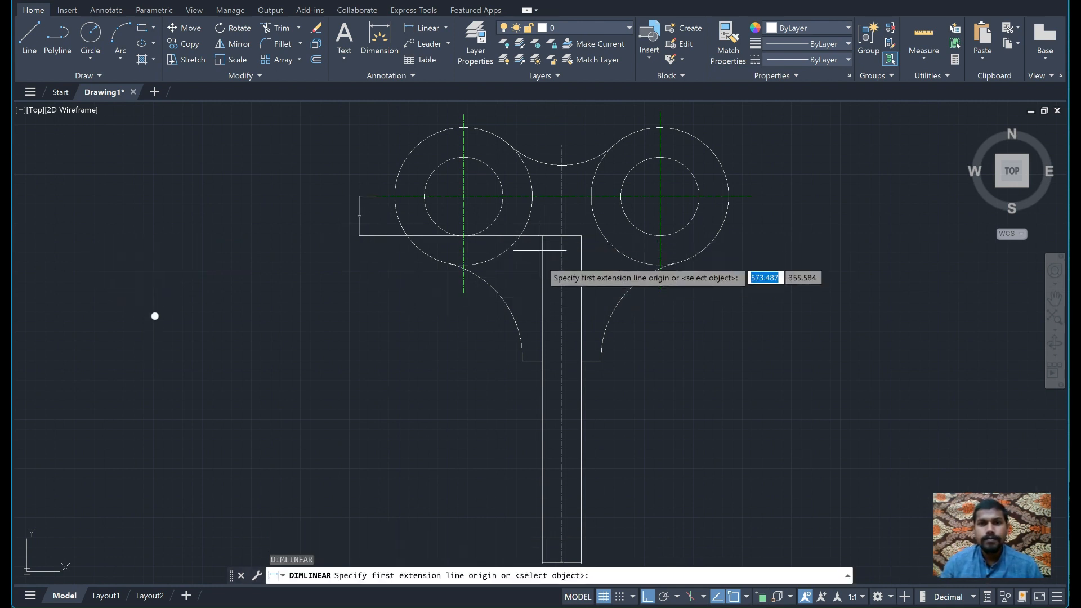
click(360, 236)
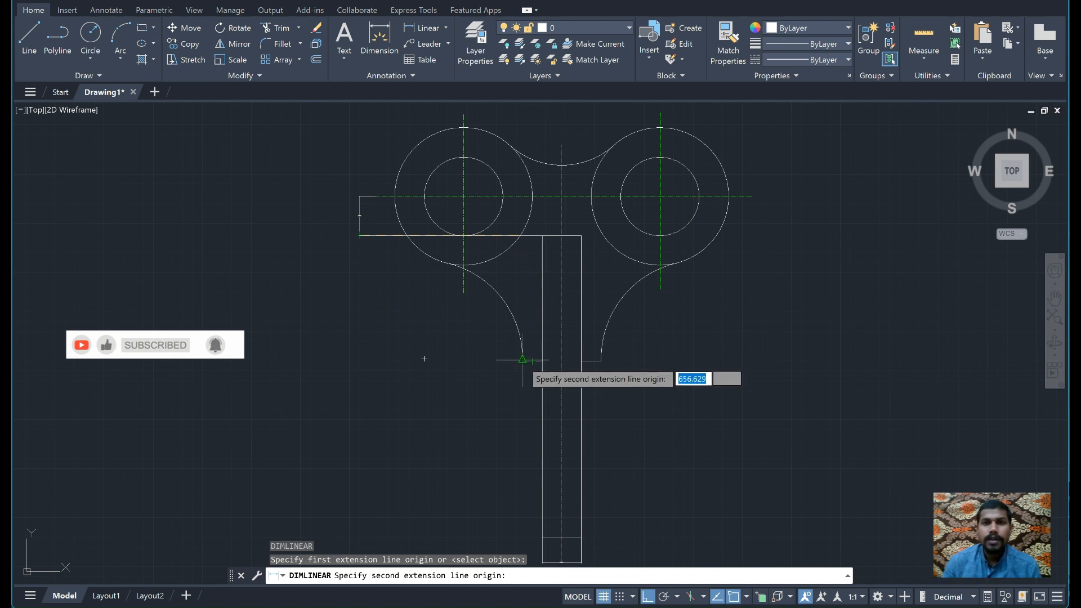
scroll(526, 365, up, 8)
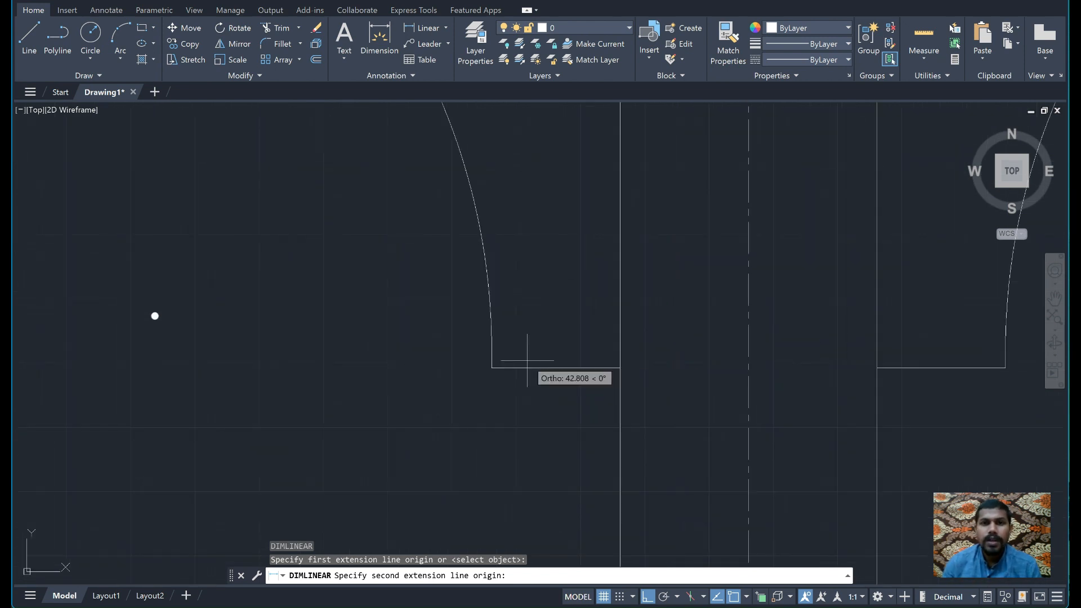
click(492, 367)
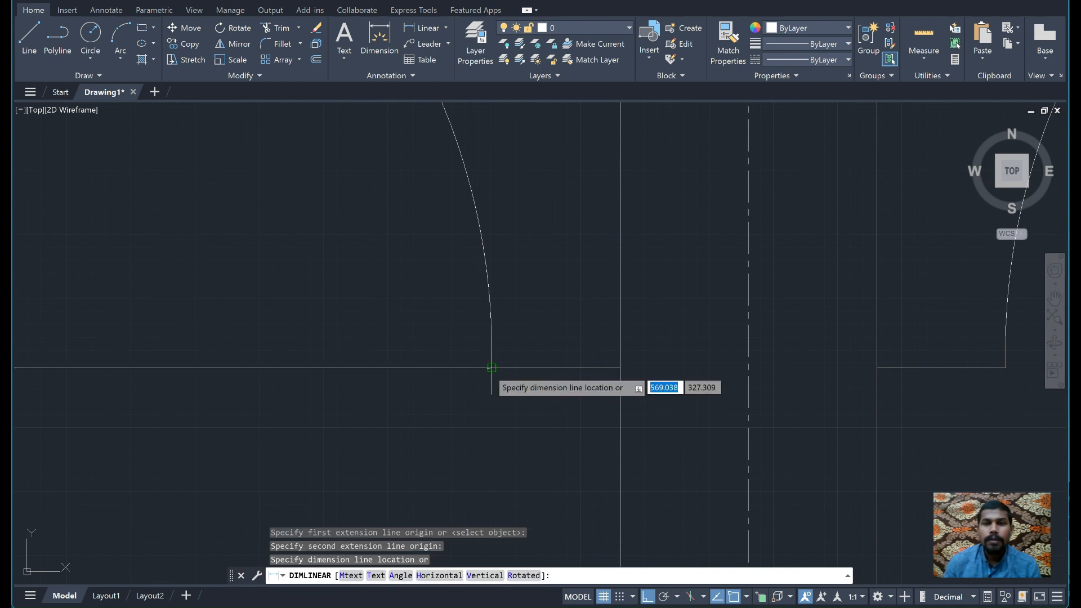
scroll(492, 367, down, 8)
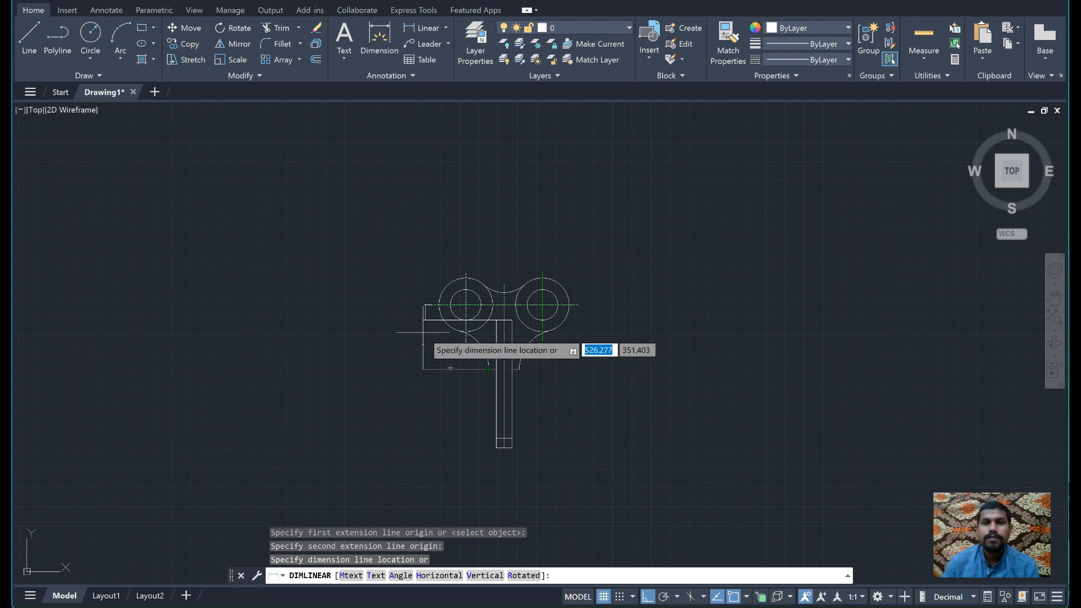
click(450, 368)
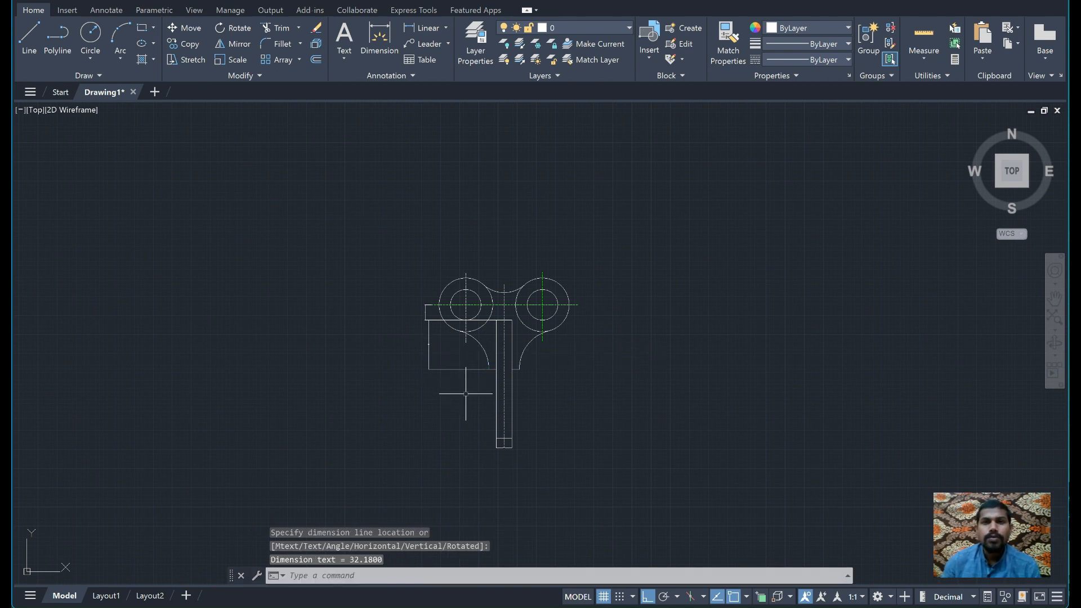
- Add a vertical linear dimension from the left shoulder's lower corner level to the horizontal line near the shaft's bottom, placed left of the part
key(Return)
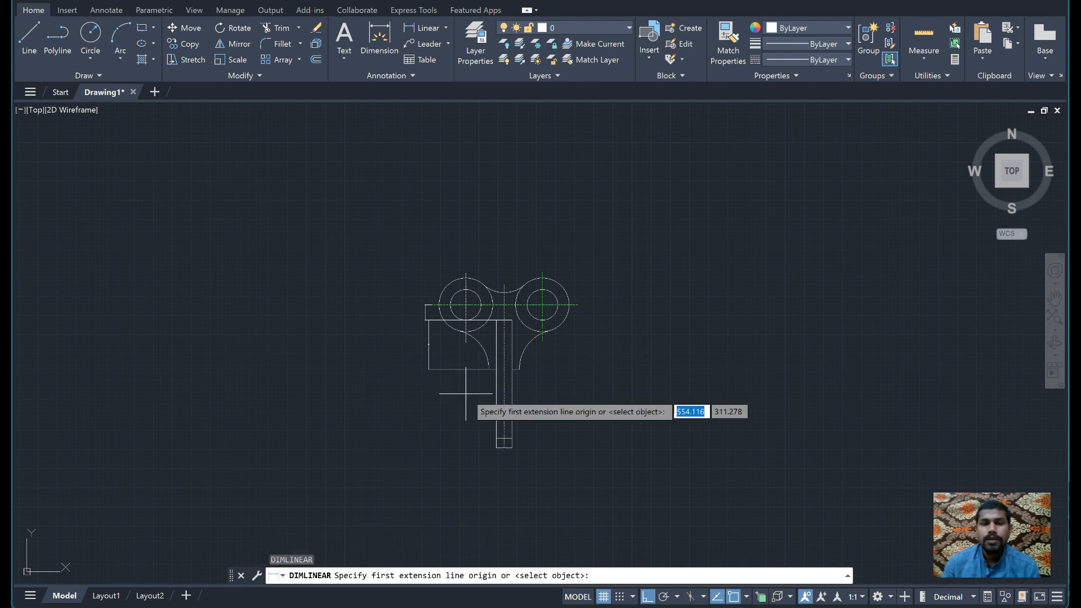
click(429, 369)
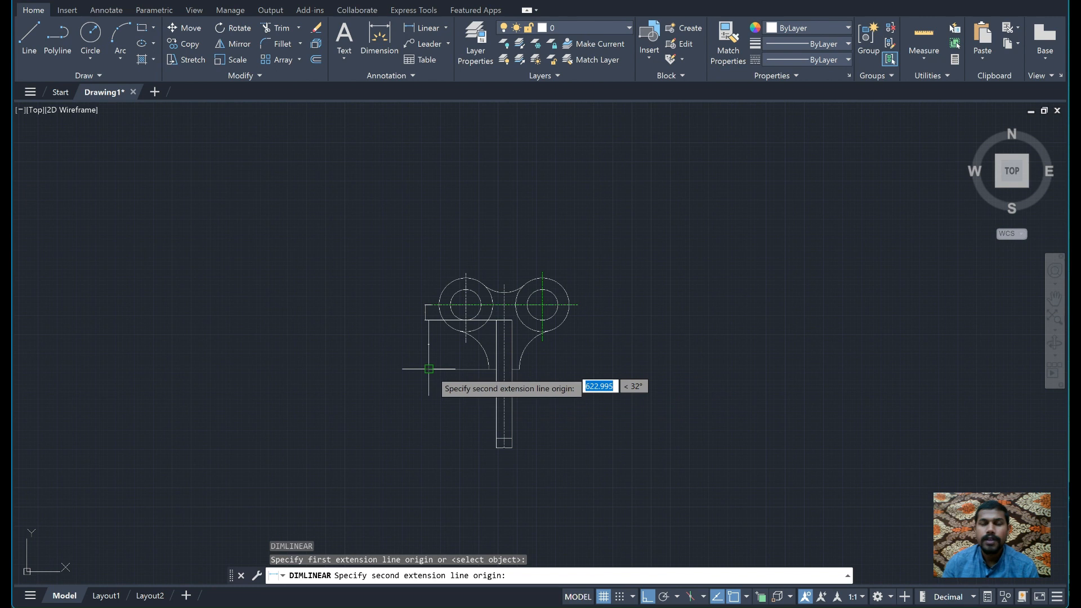
click(496, 439)
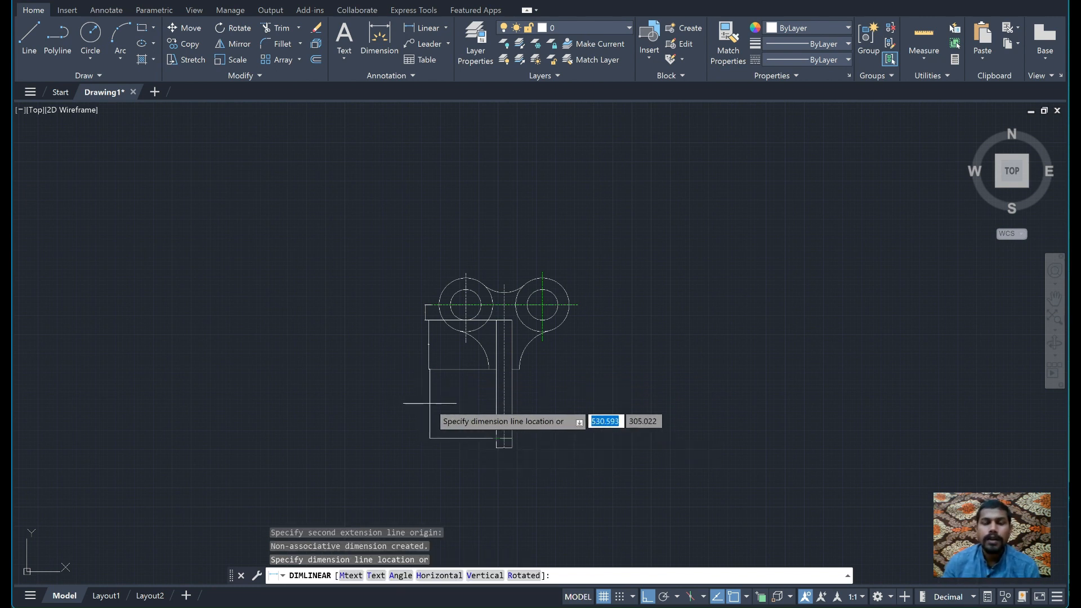
click(429, 375)
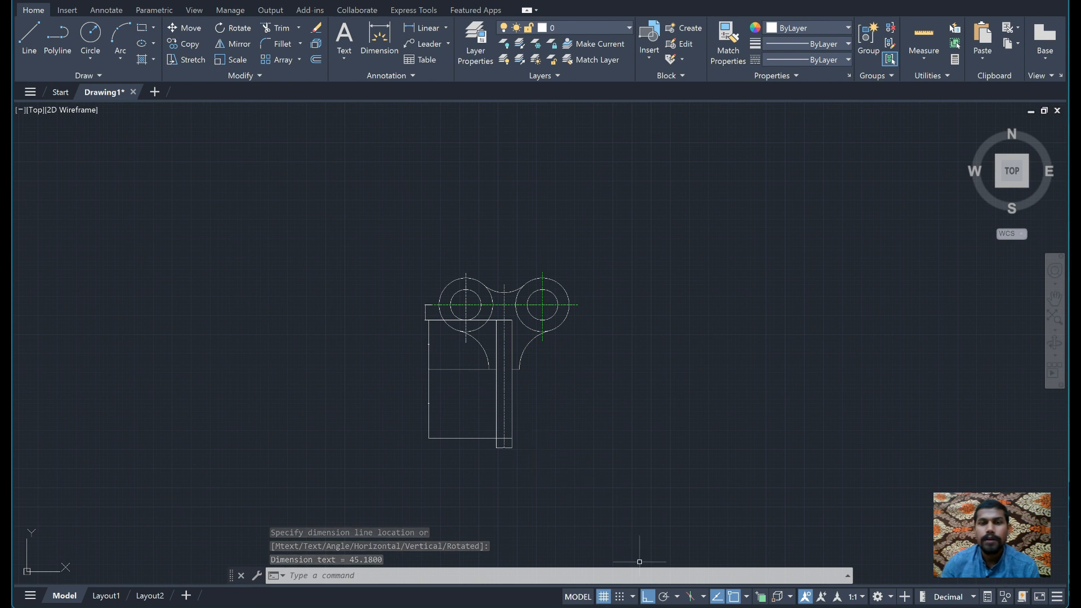
- Check the reference image and add a horizontal linear dimension between the upper ends of the two circles' vertical center lines, placed just above them
key(alt+Tab)
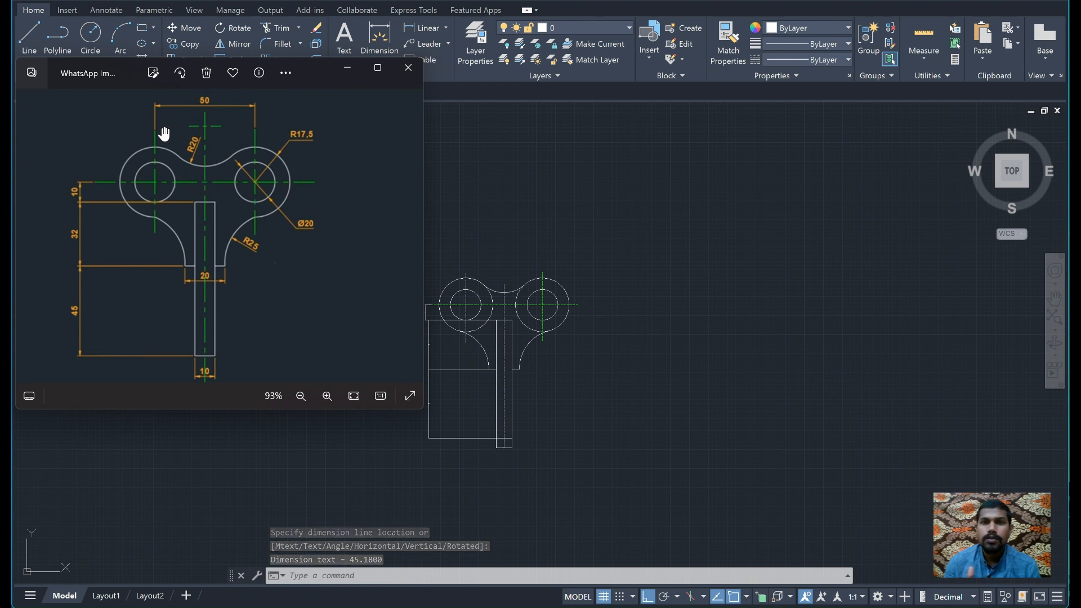
click(444, 210)
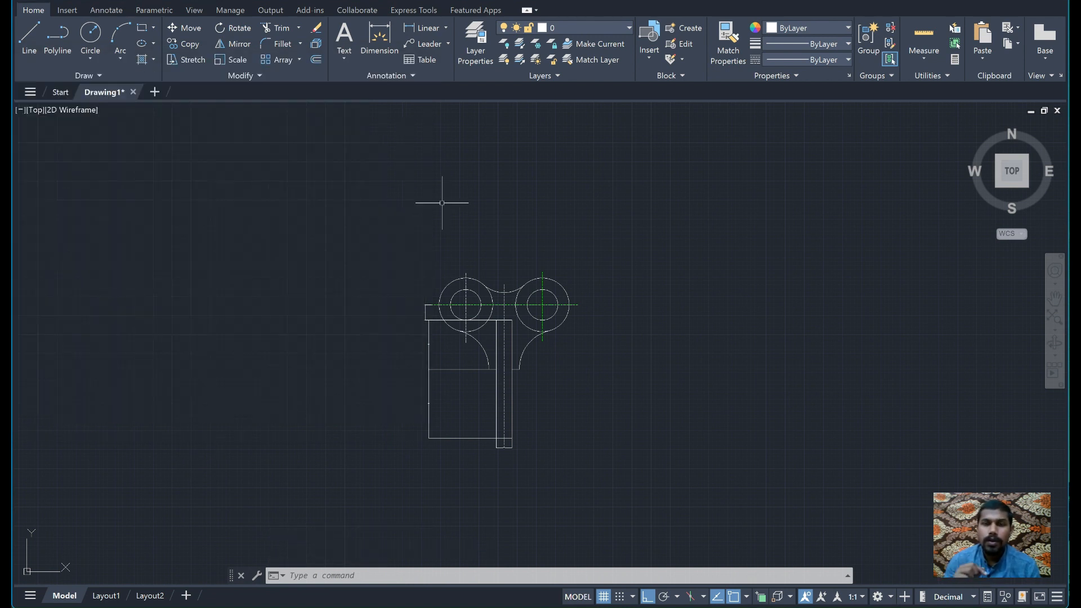
click(417, 26)
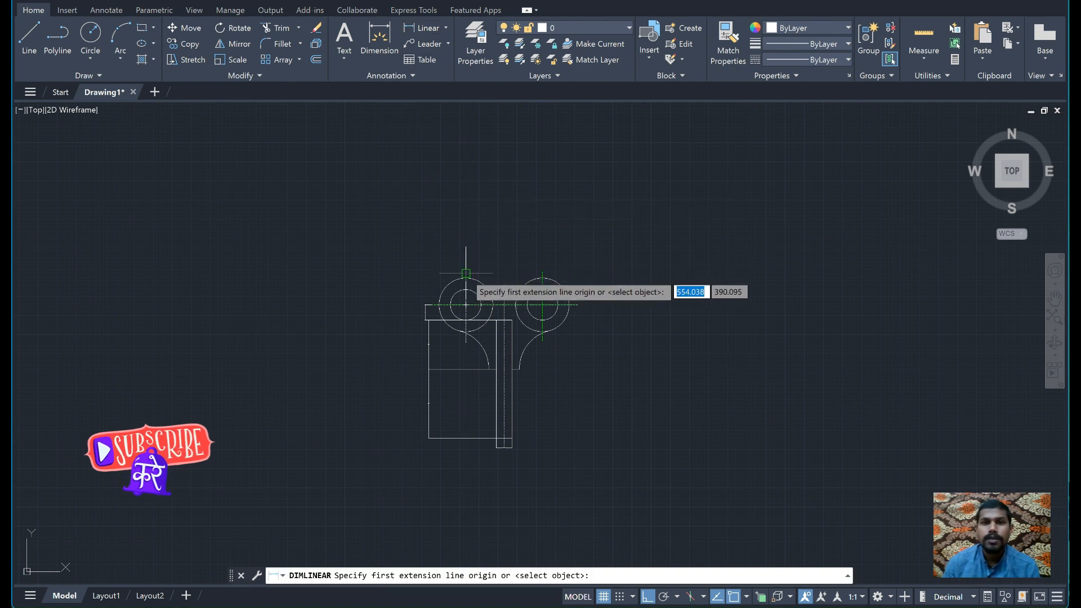
scroll(465, 274, up, 4)
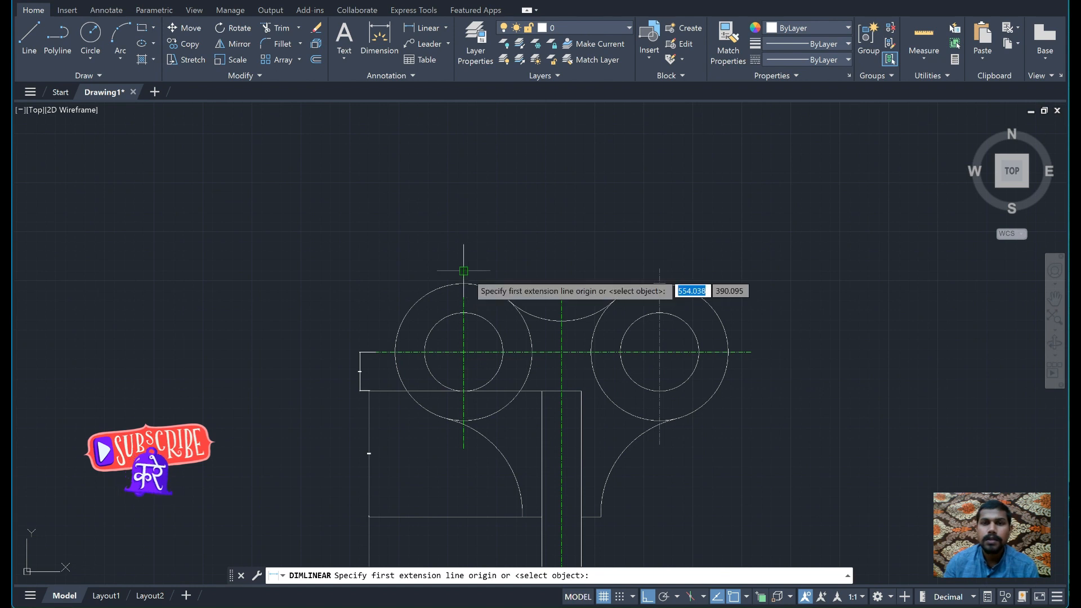
click(463, 271)
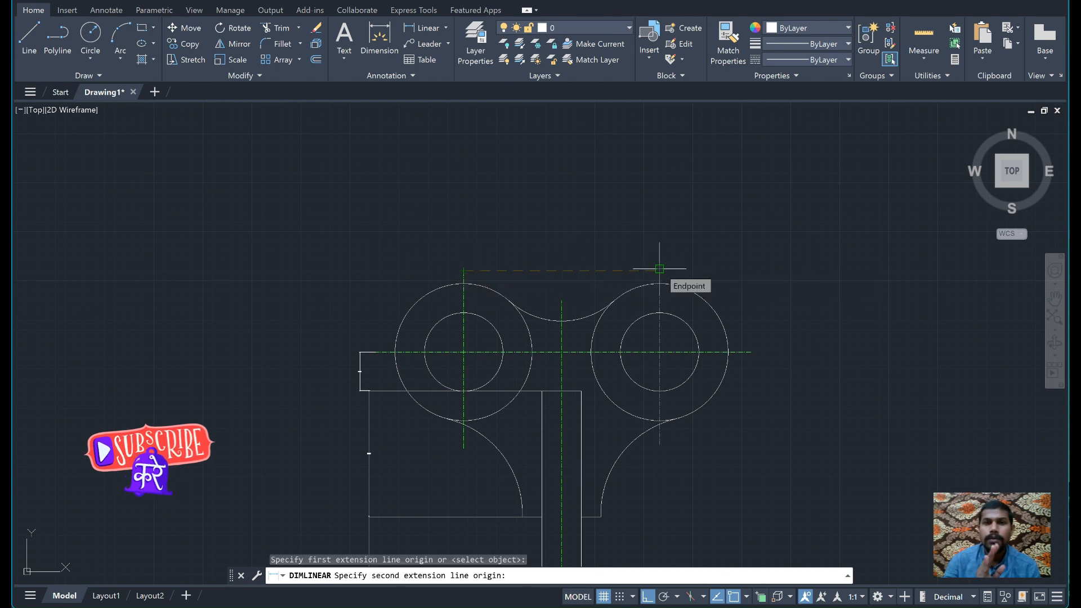
click(659, 269)
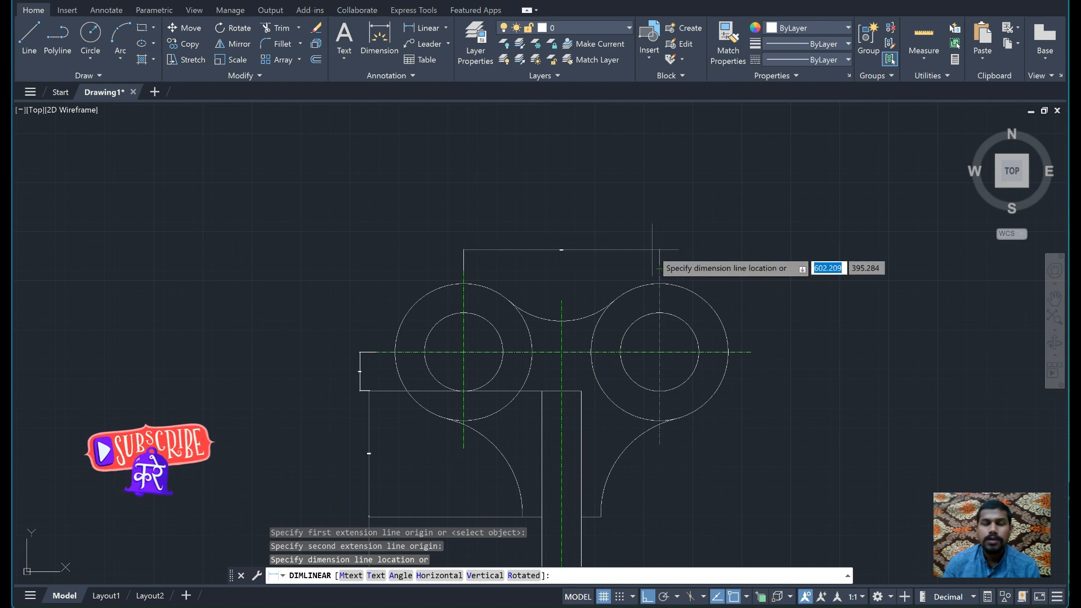
click(656, 255)
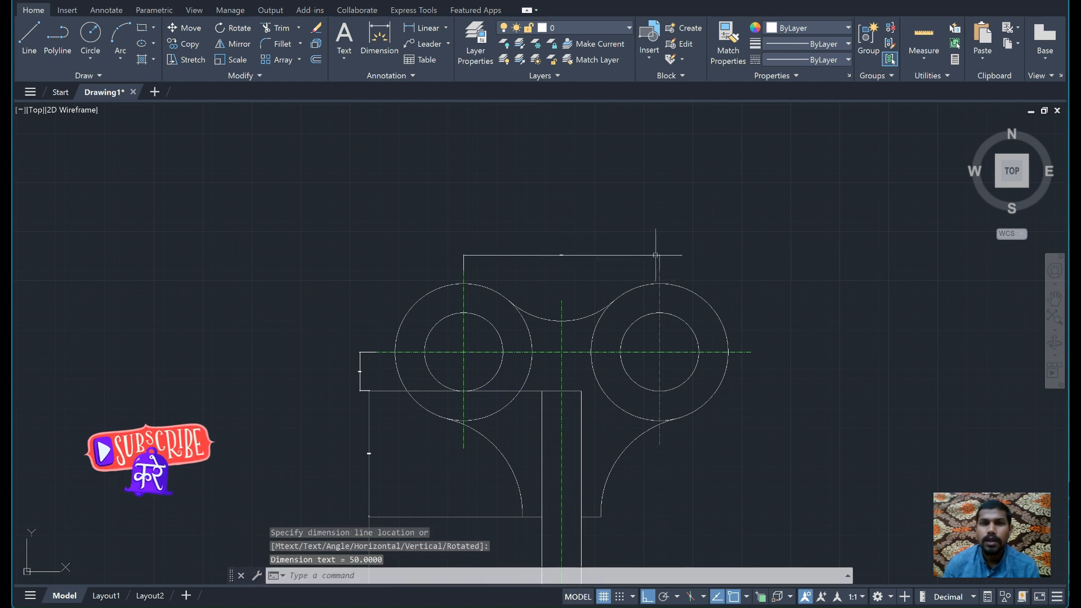
- Check the reference image and add a linear dimension between the lower ends of the two shoulder arcs, placed about 5 mm below them
scroll(656, 255, down, 2)
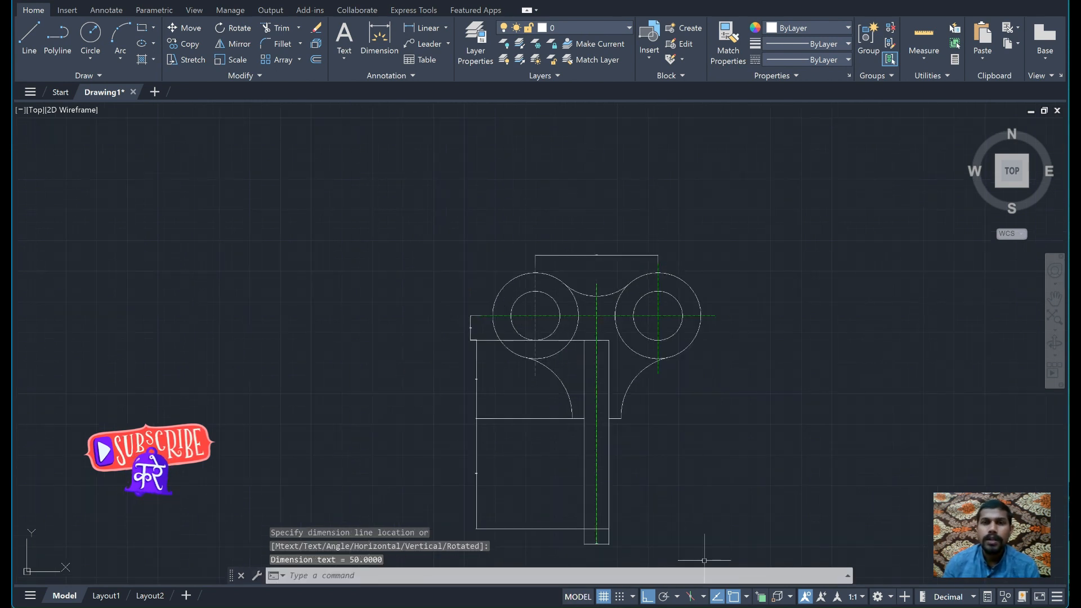
key(alt+Tab)
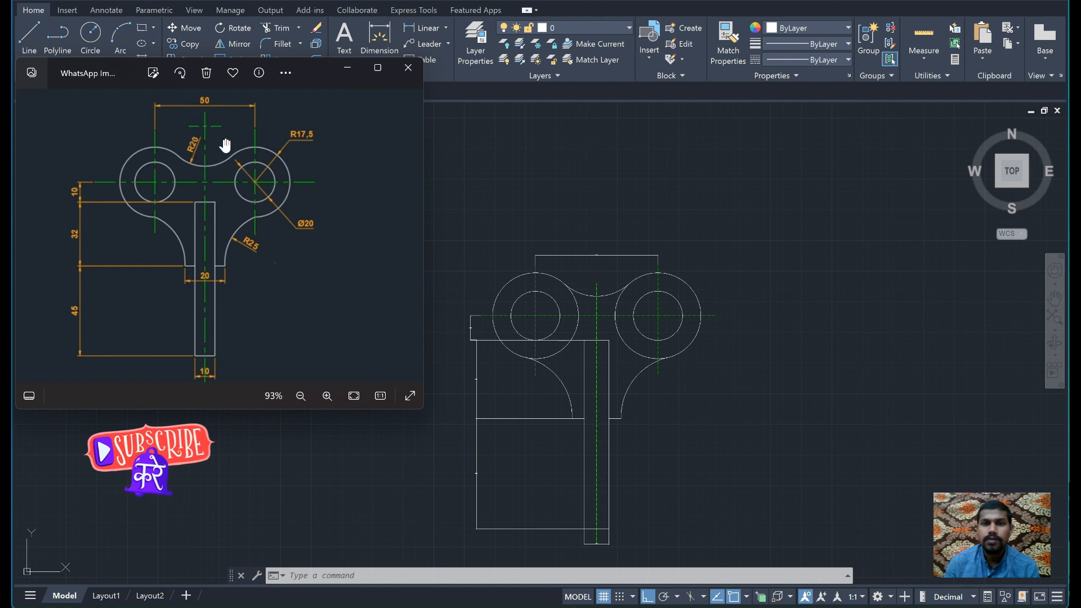
click(348, 67)
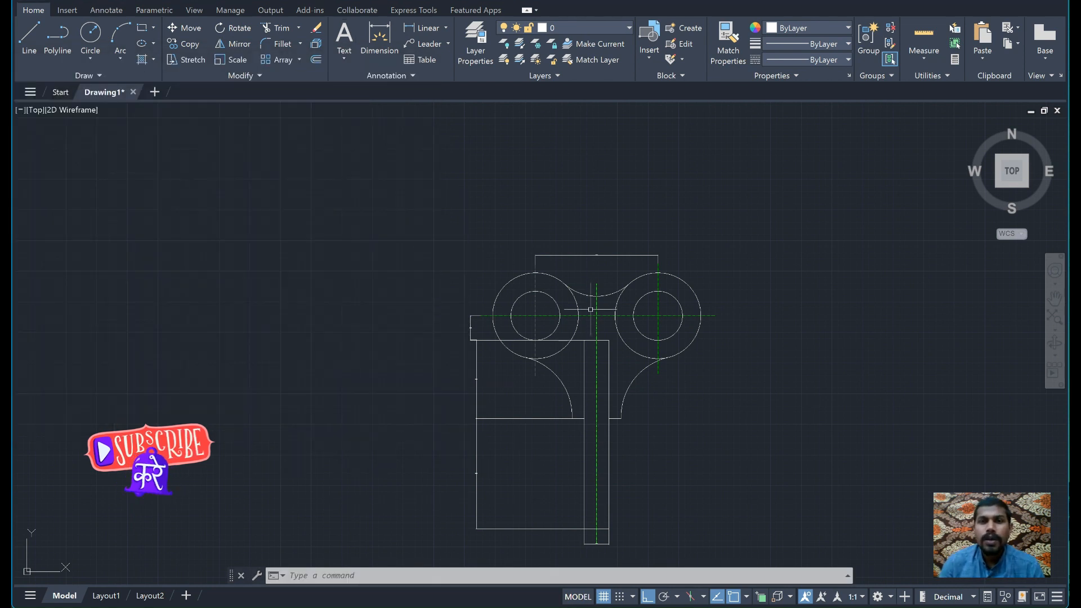
key(Return)
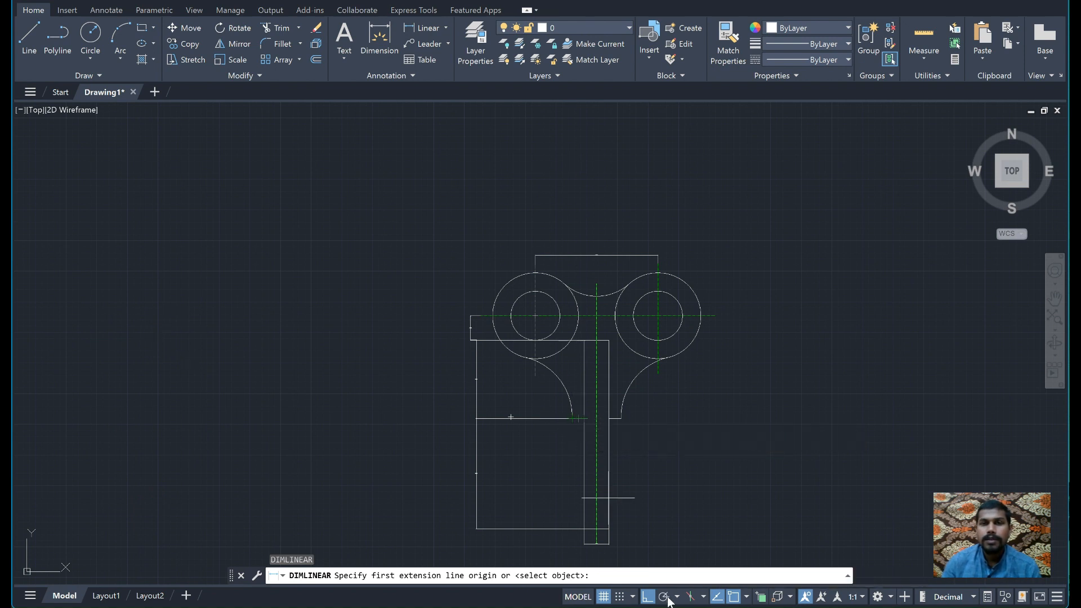
key(alt+Tab)
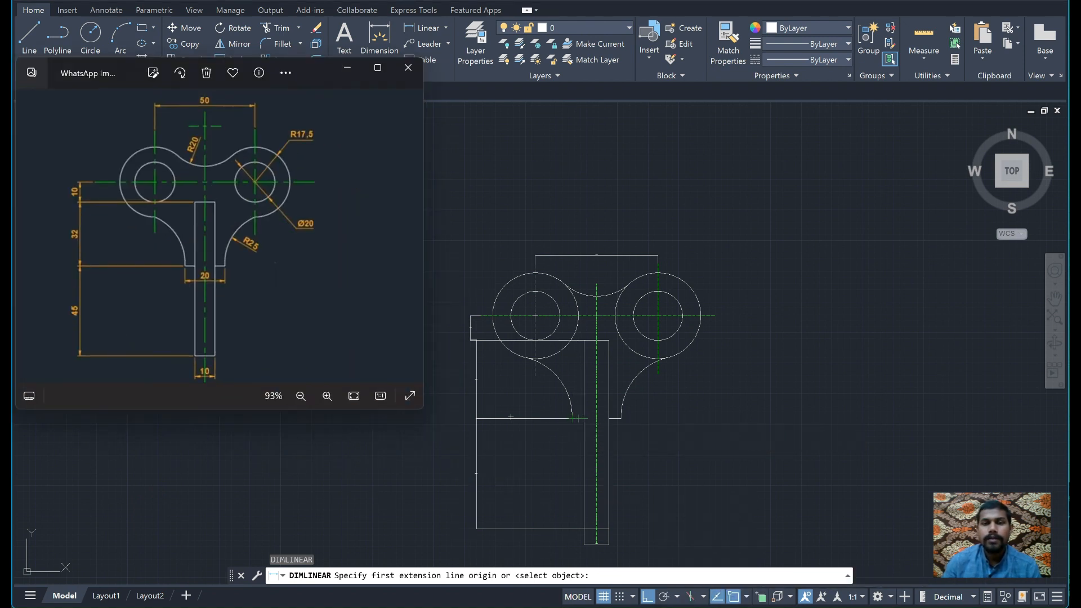
key(alt+Tab)
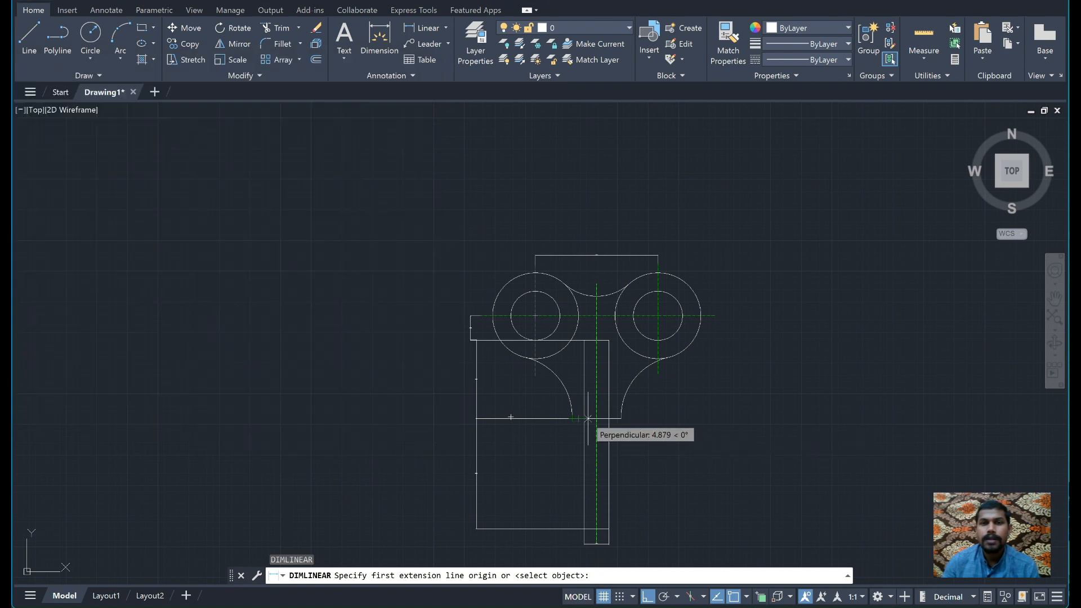
click(621, 417)
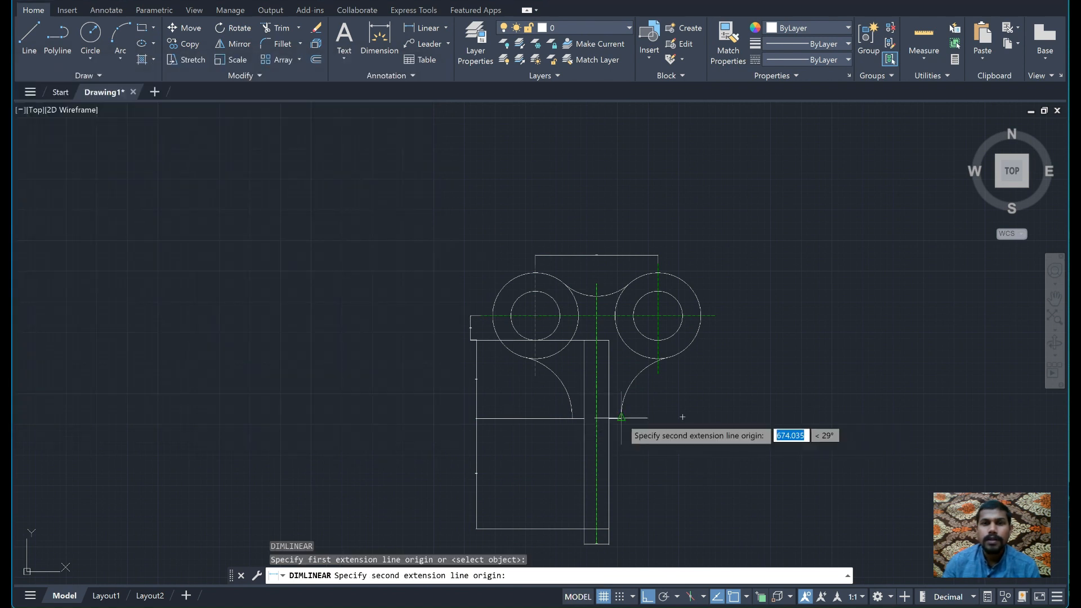
click(572, 417)
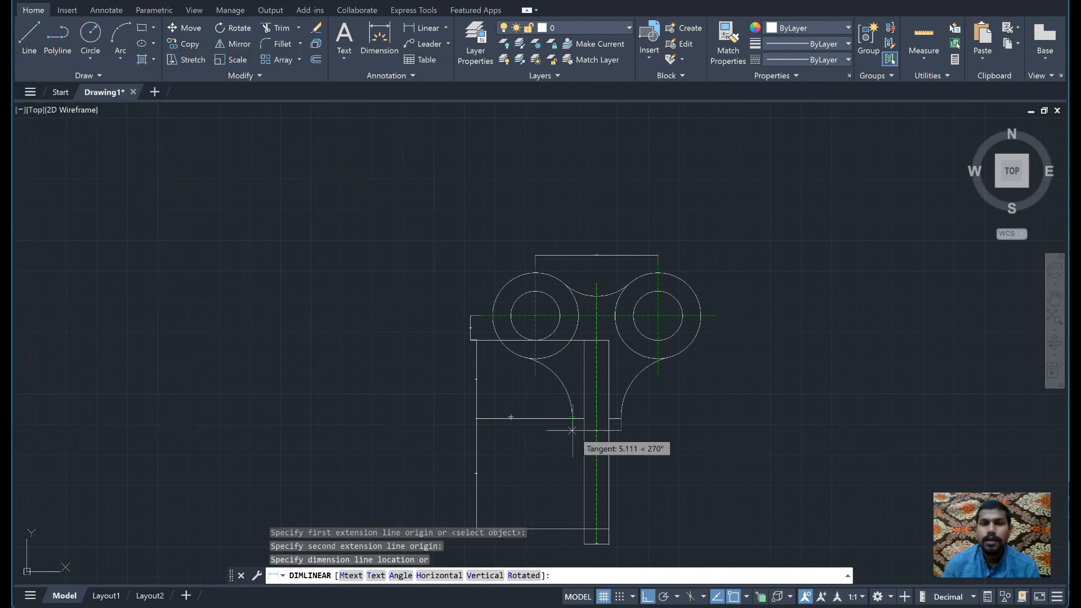
click(575, 432)
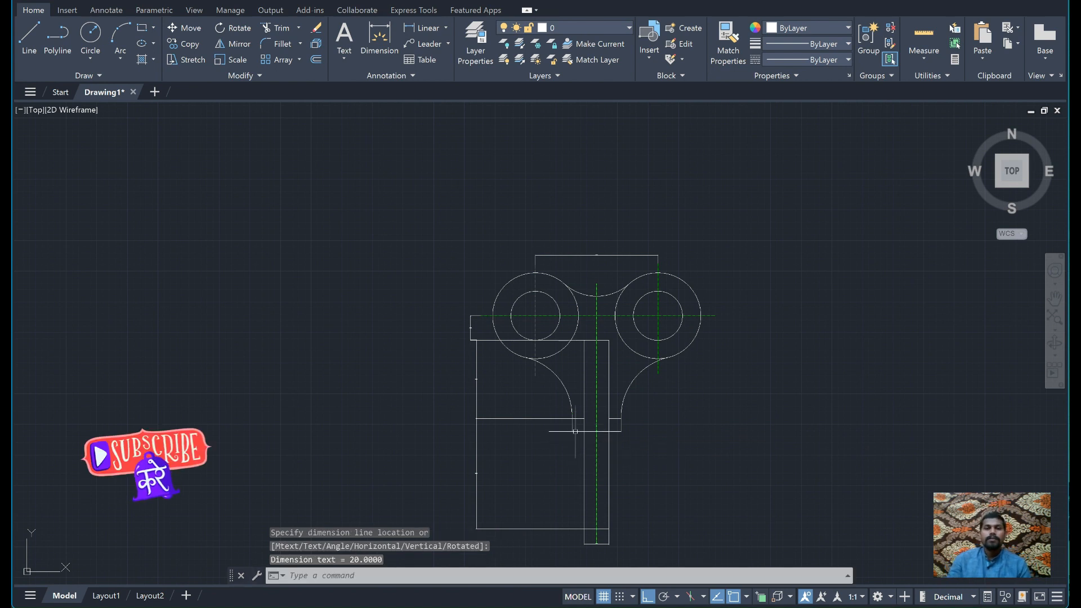
- Add a radius dimension to the right outer circle, placed outside the circle toward its upper right
click(445, 28)
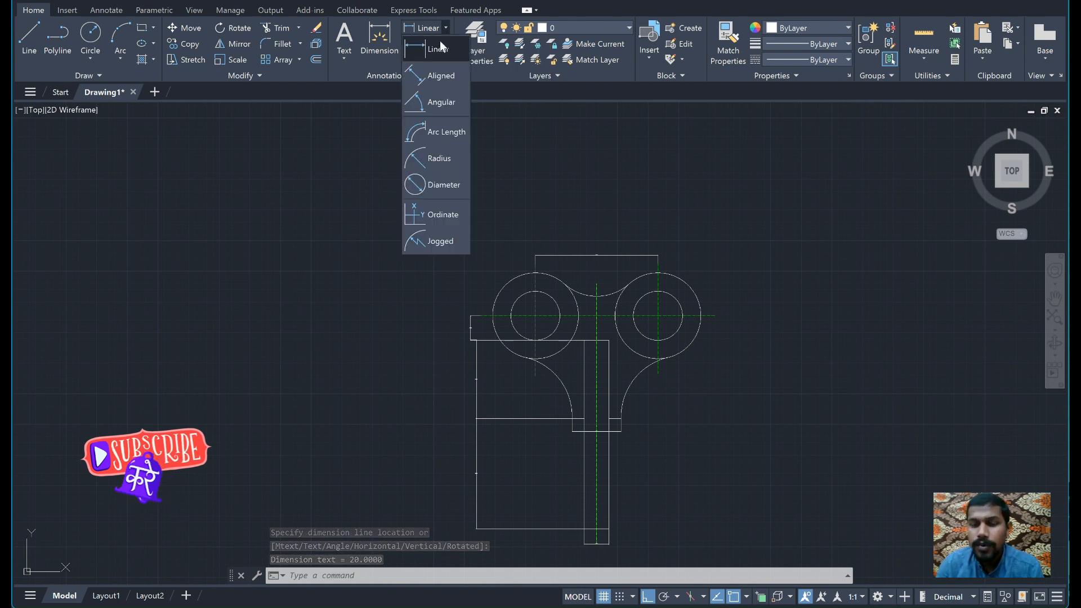
click(441, 158)
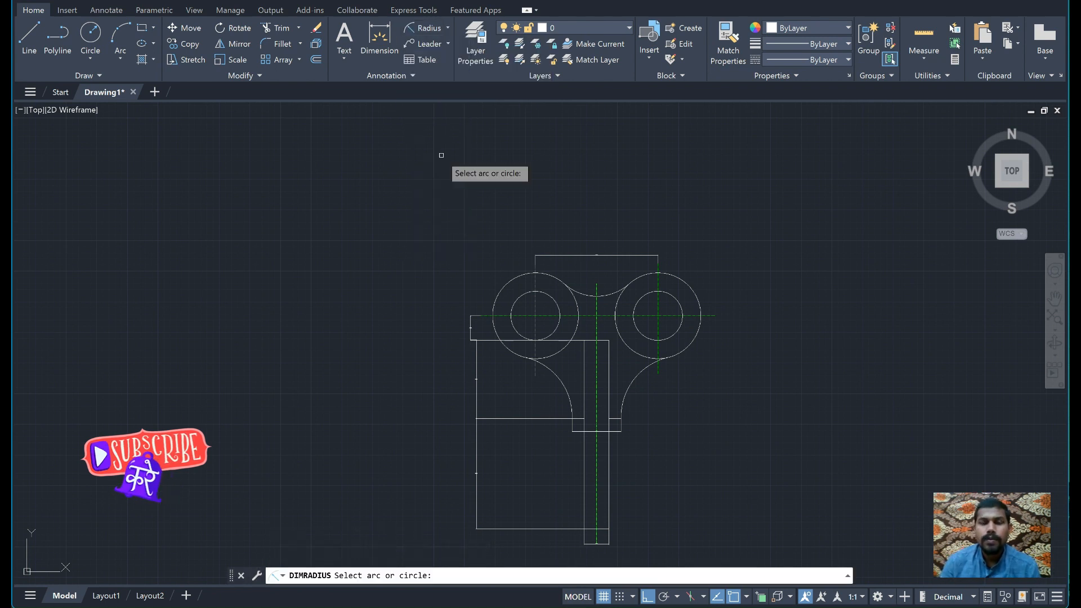
click(690, 288)
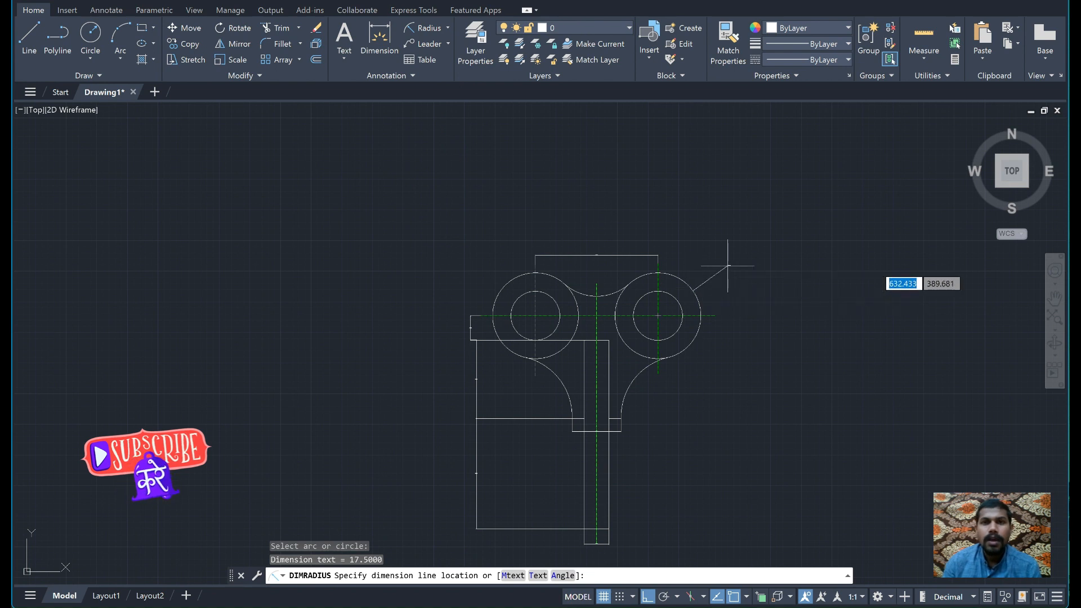
- Add a radius dimension to the concave arc joining the two outer circles, placed above the arc and below the horizontal dimension
click(425, 29)
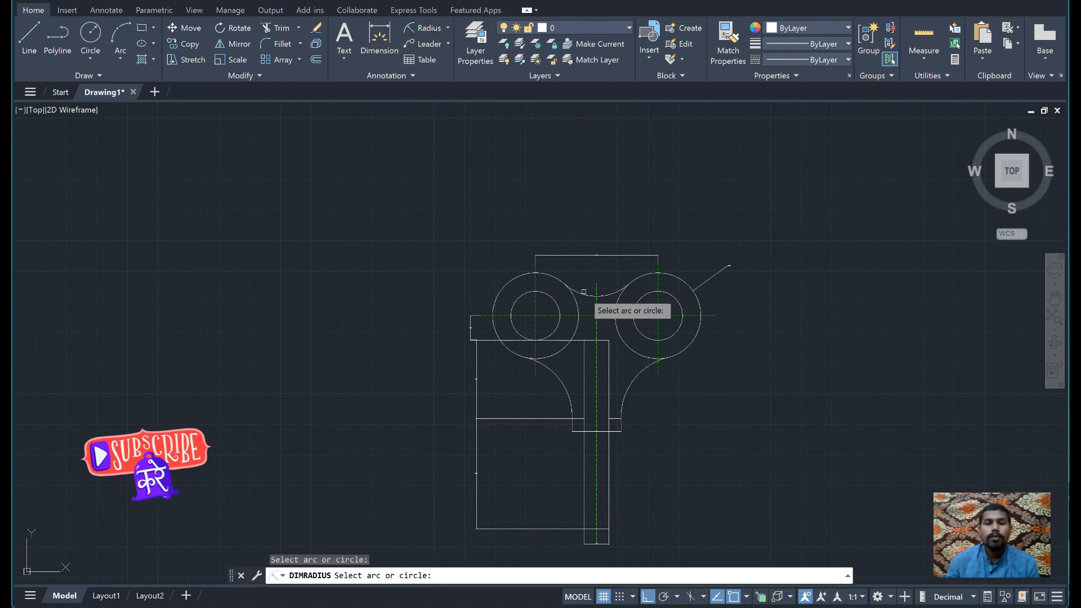
click(585, 296)
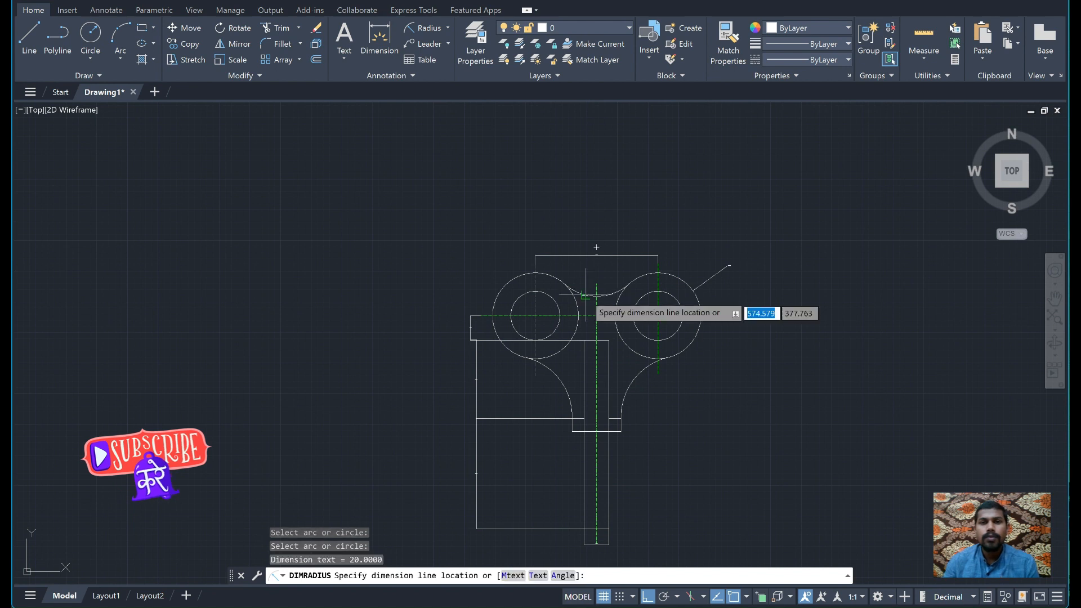
click(594, 263)
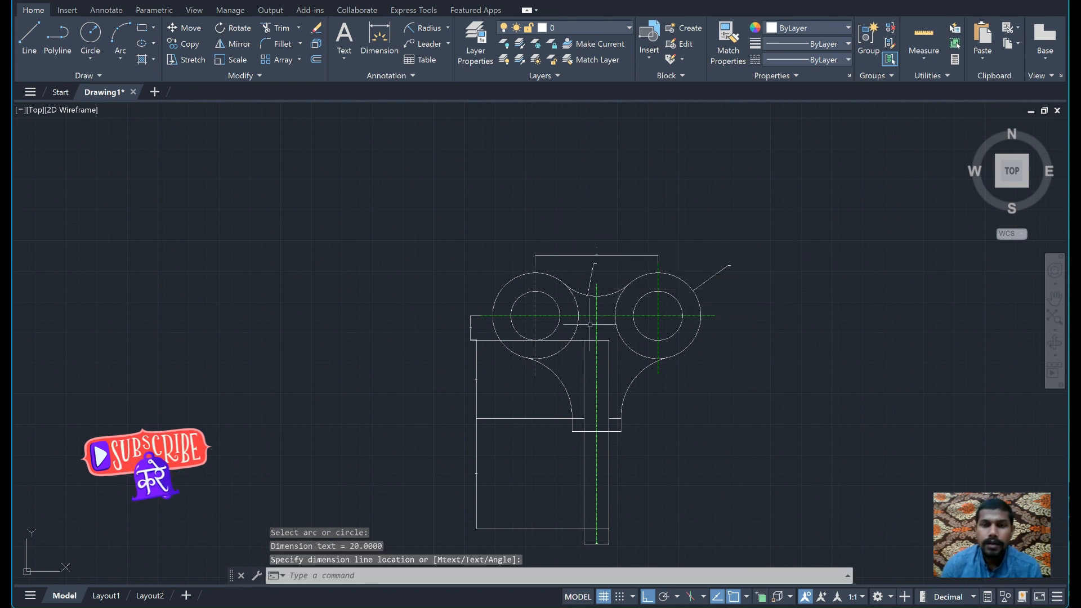
- Add a radius dimension to the right shoulder arc beside the shaft, placed to the lower right of the arc
click(429, 27)
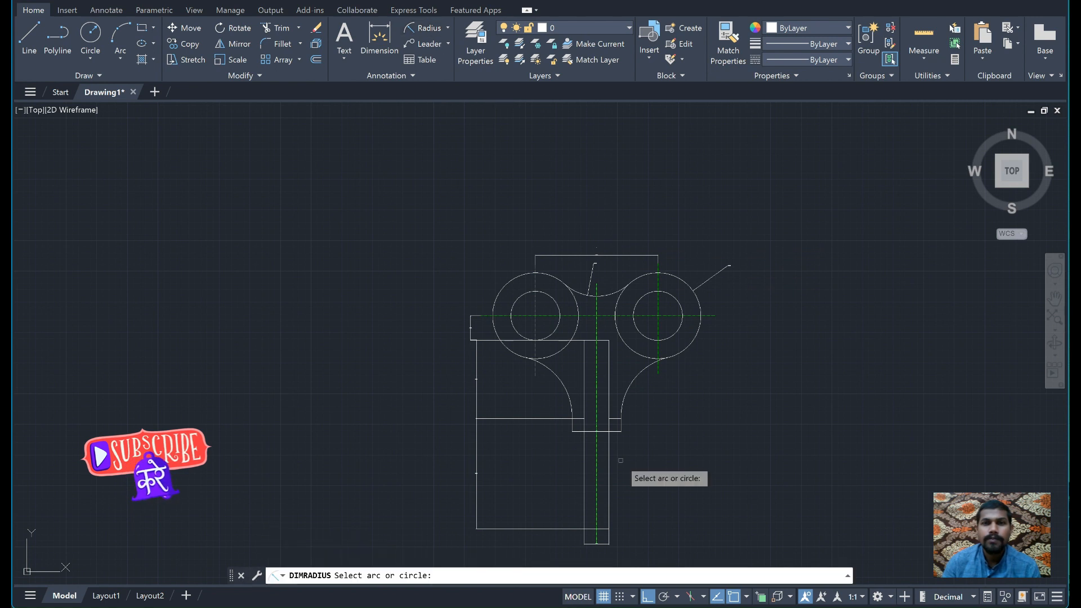
click(626, 393)
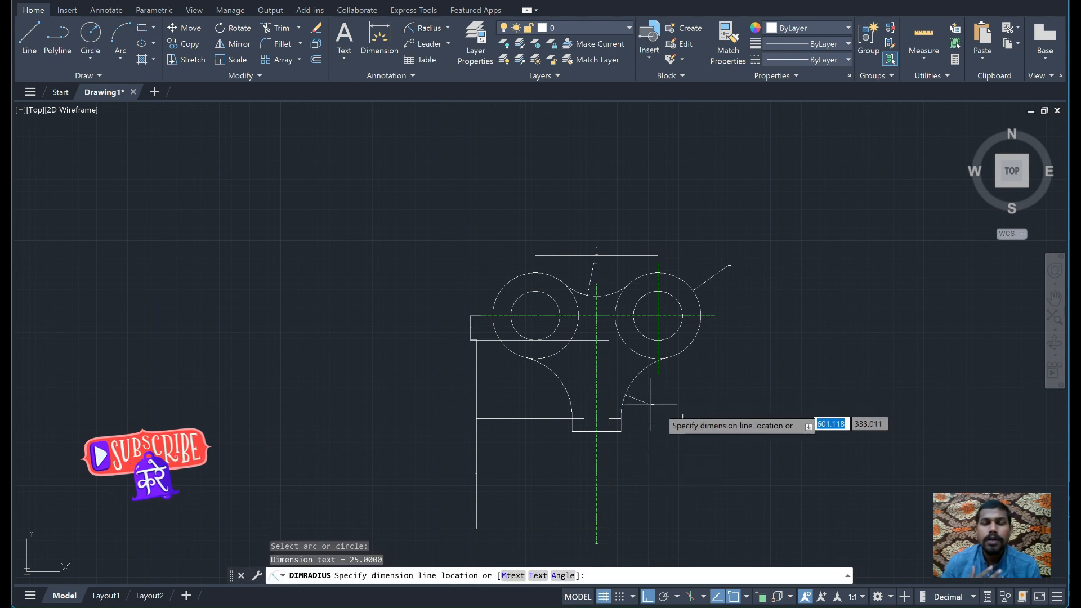
click(665, 409)
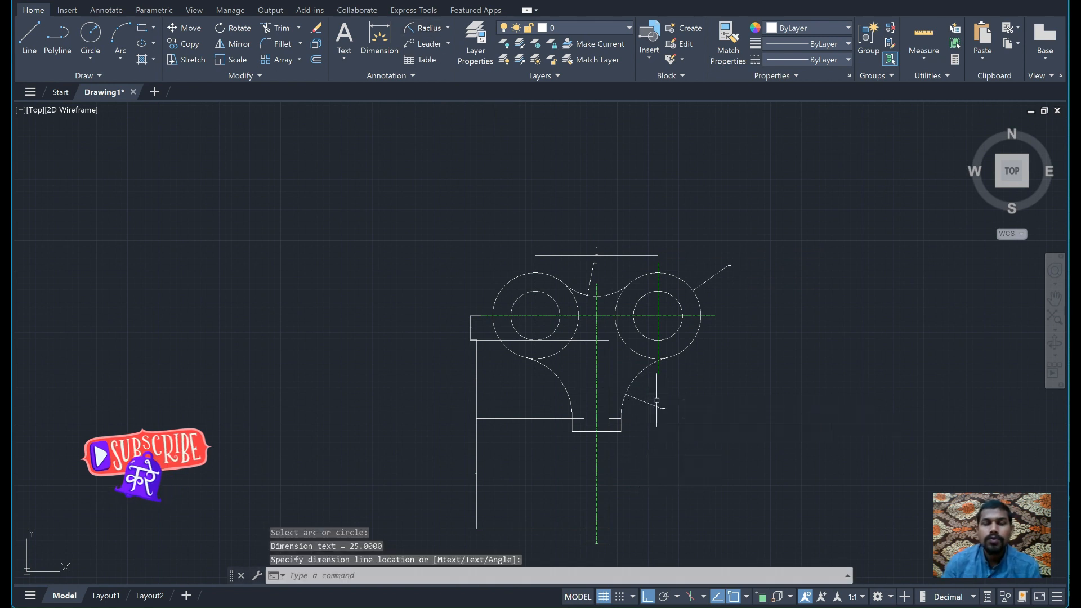
- Add a diameter dimension to the right inner circle, placed outside the outer circle and below its radius dimension
click(449, 26)
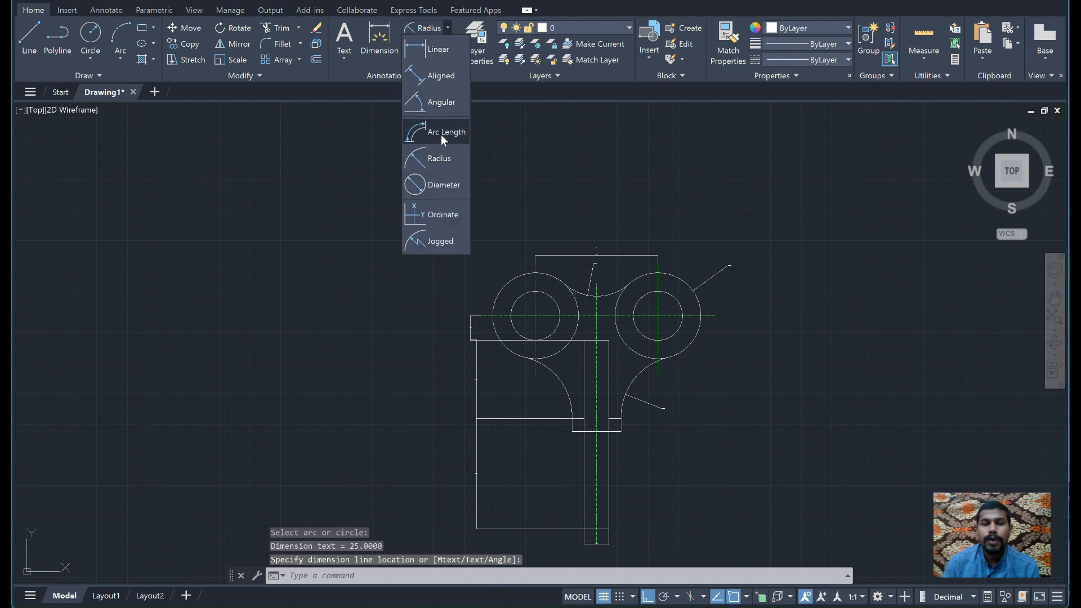
click(448, 184)
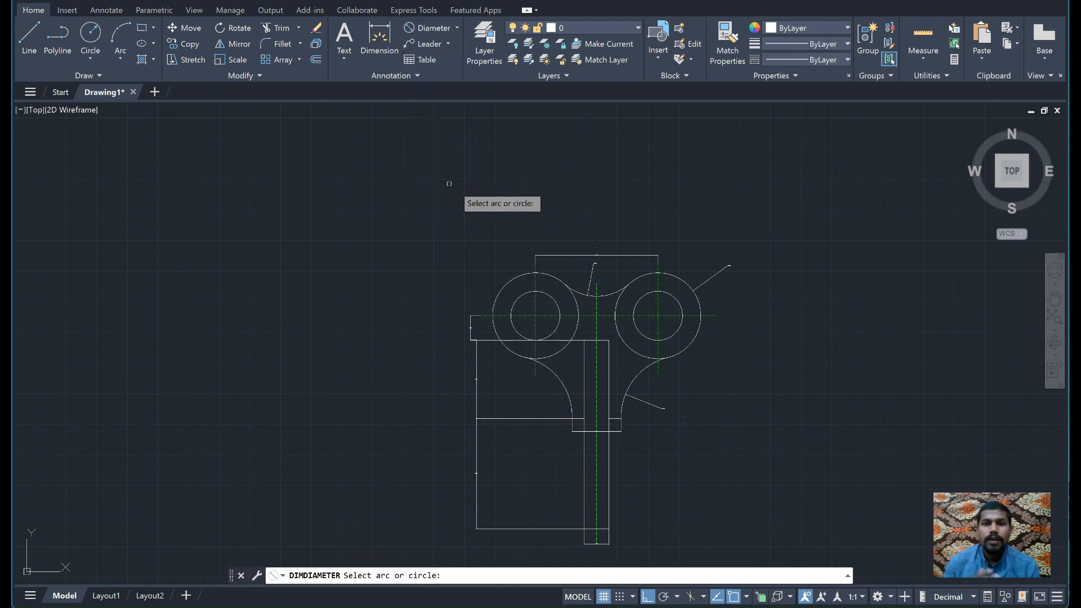
click(680, 310)
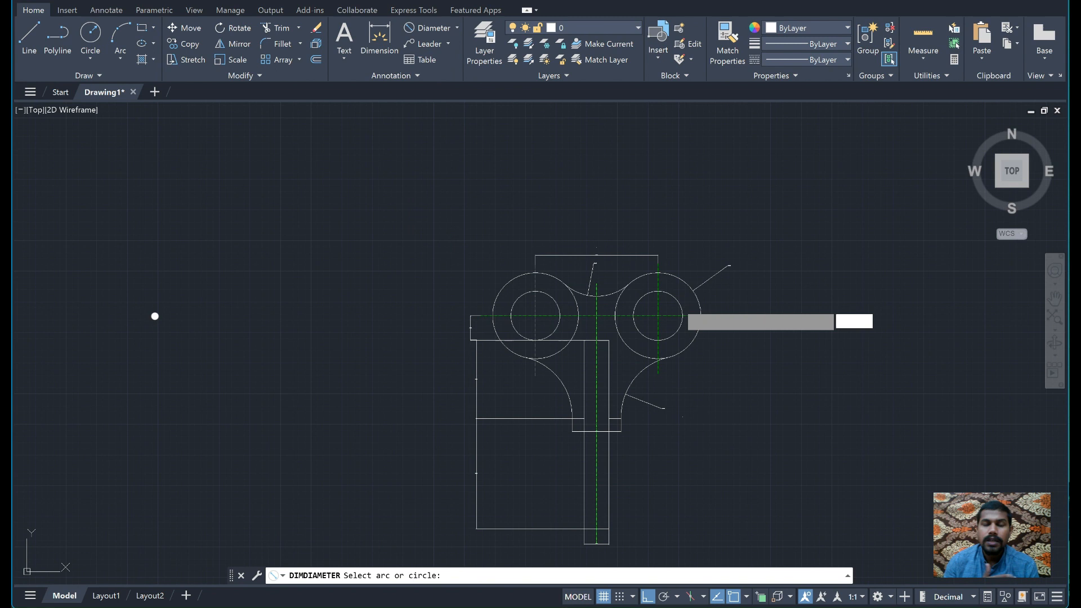
click(742, 297)
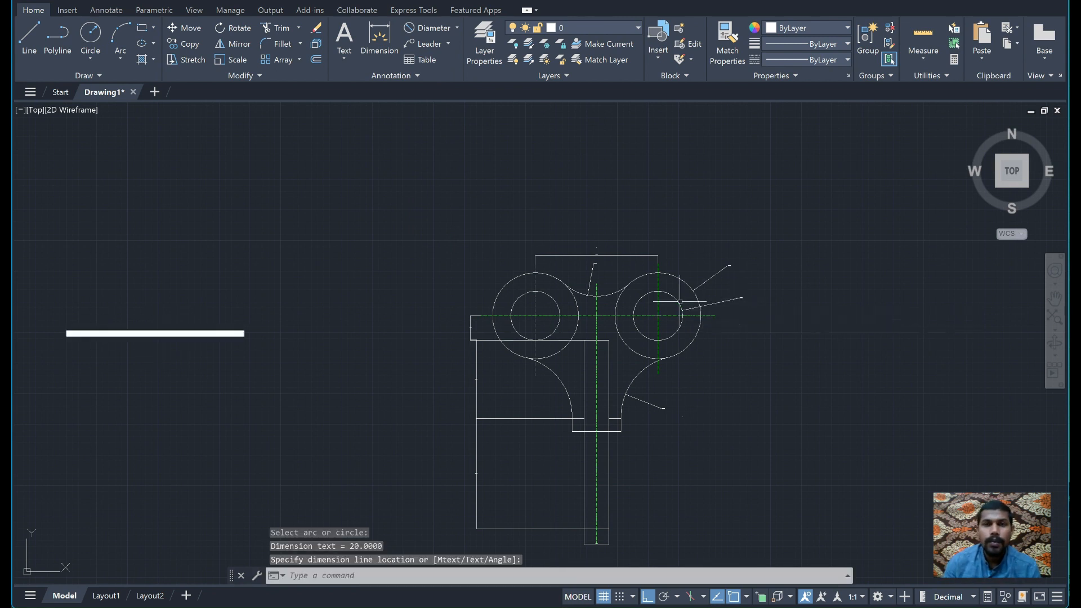
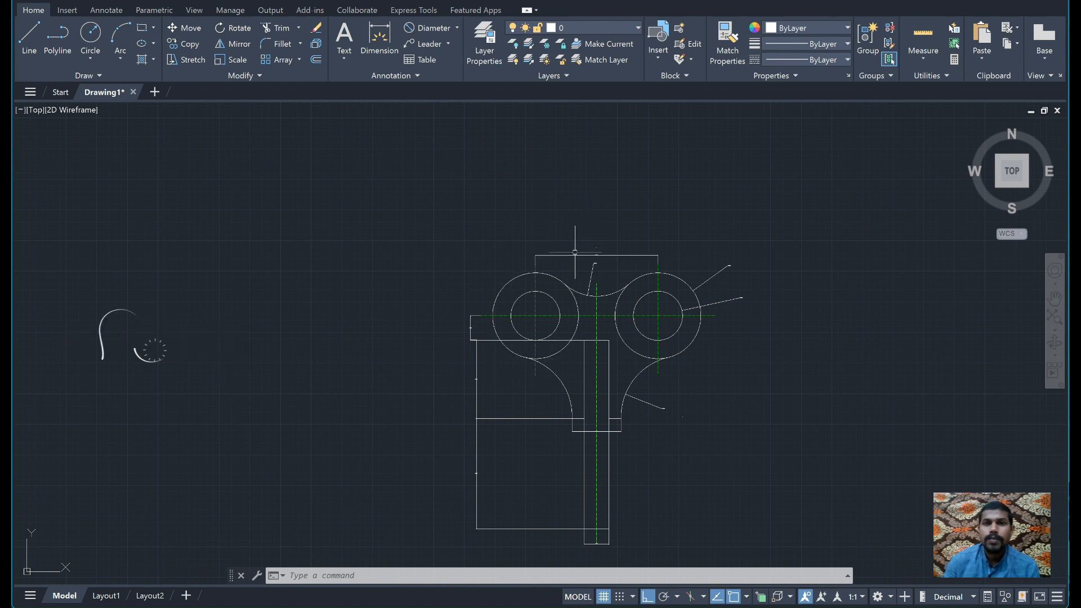
- Change the color of all ten linear, radius and diameter dimensions to orange, index color 30
click(583, 255)
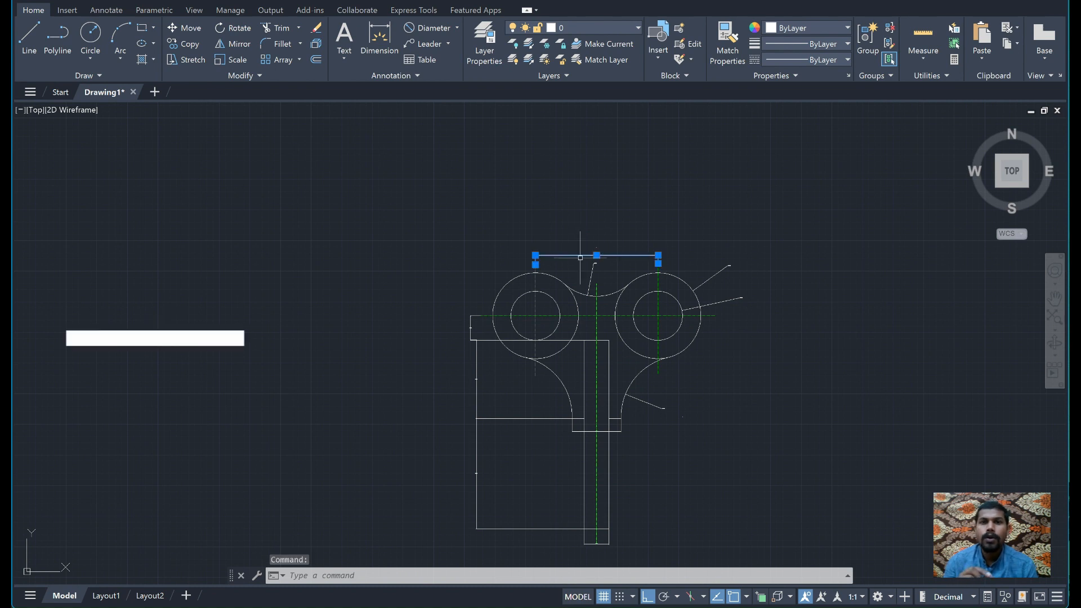
click(592, 270)
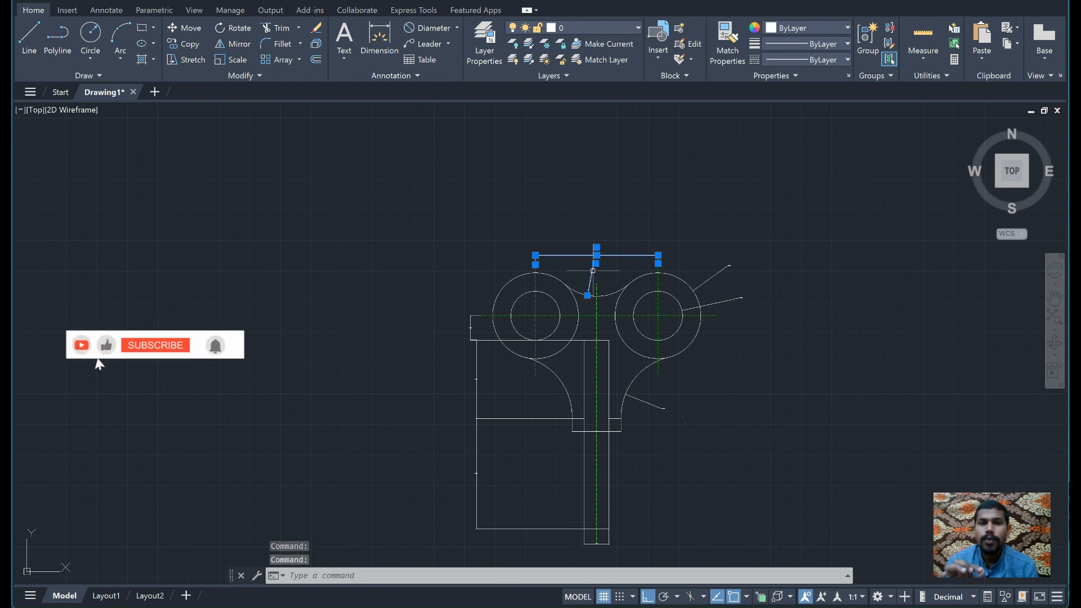
click(470, 331)
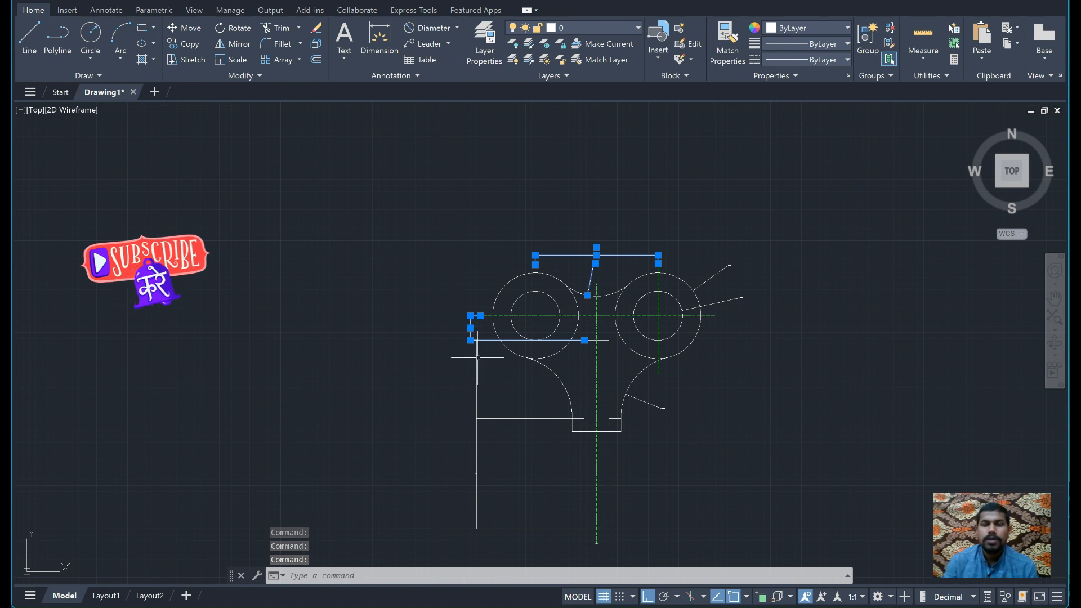
click(477, 355)
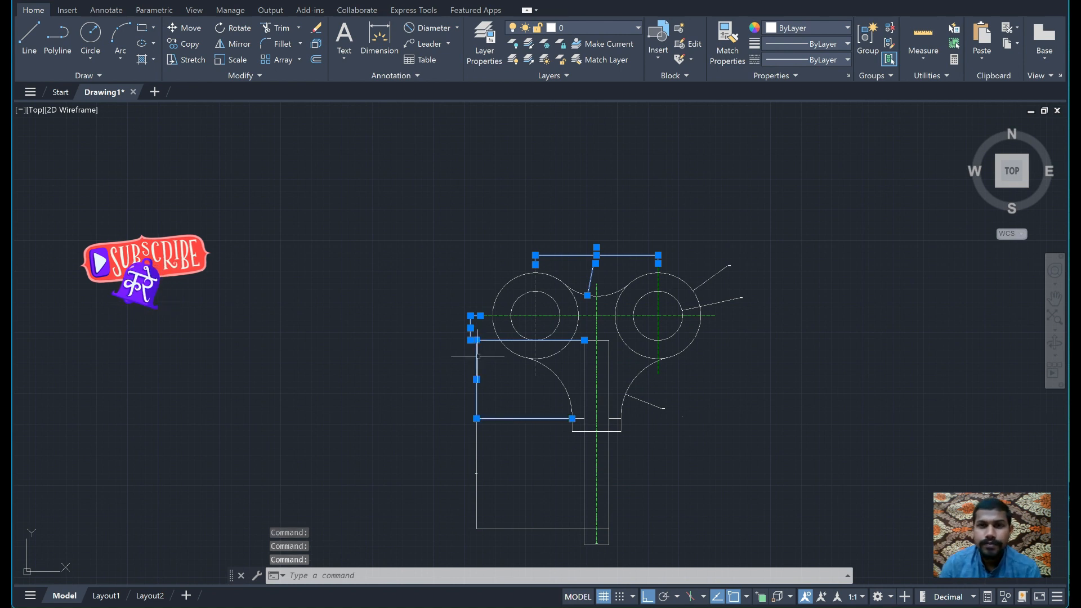
click(476, 459)
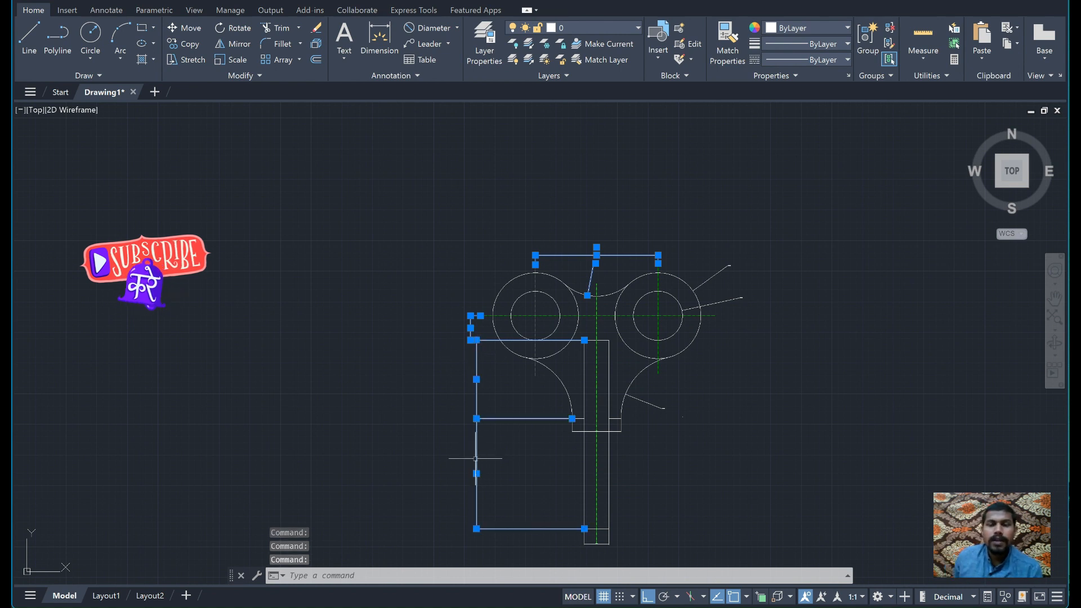
click(603, 543)
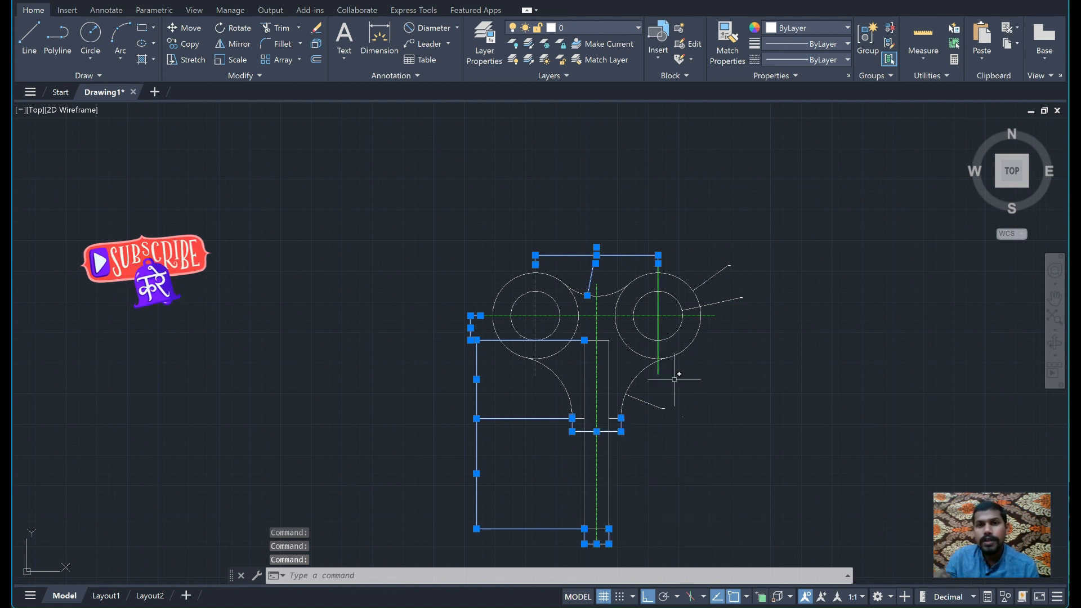
click(664, 407)
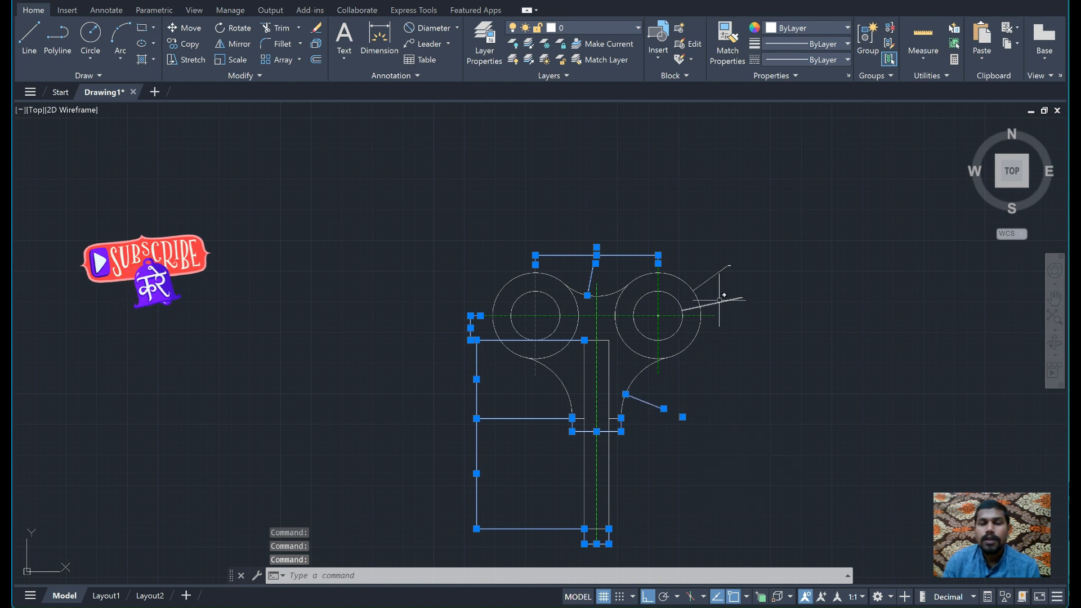
click(708, 281)
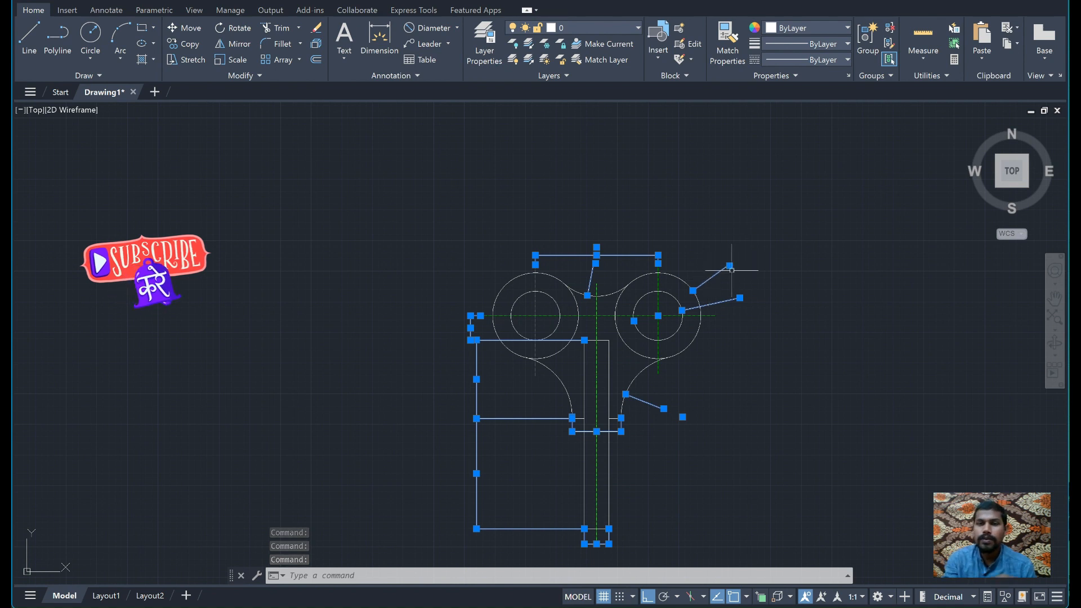
mouse_move(729, 265)
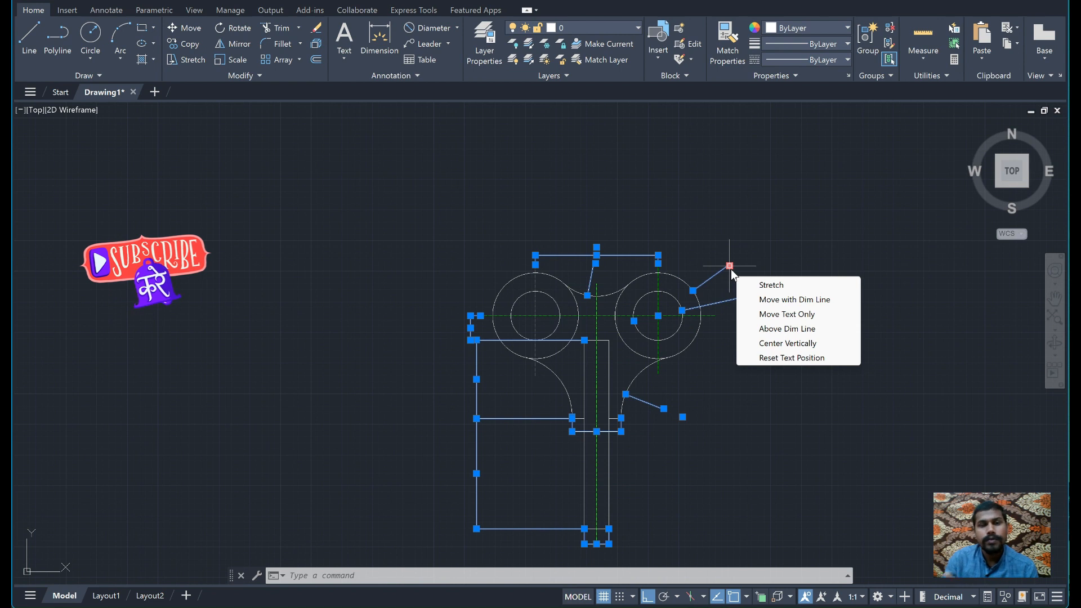
right_click(730, 269)
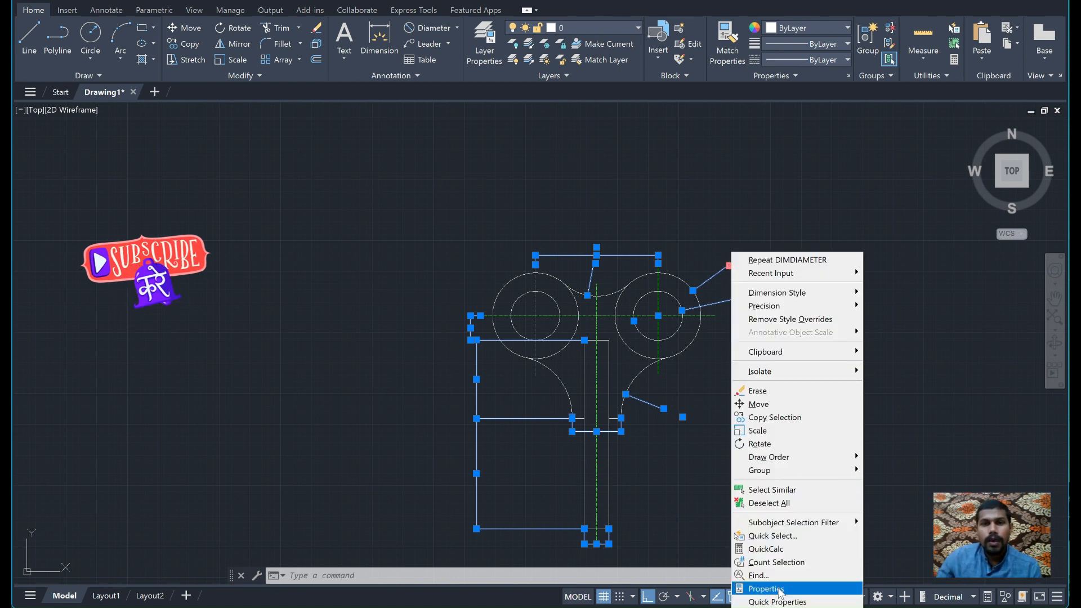
click(766, 588)
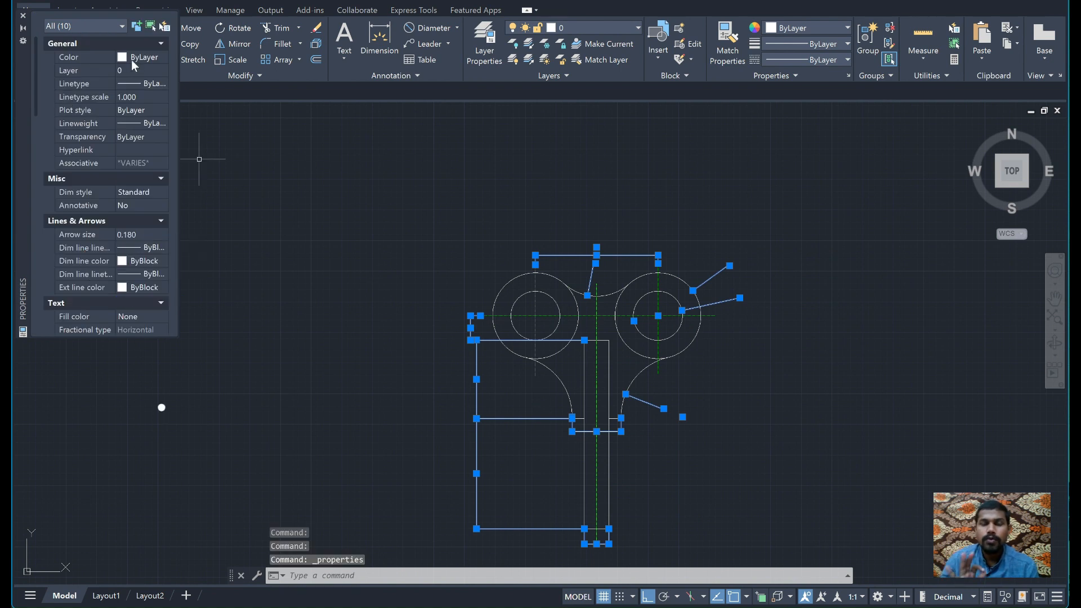
click(135, 57)
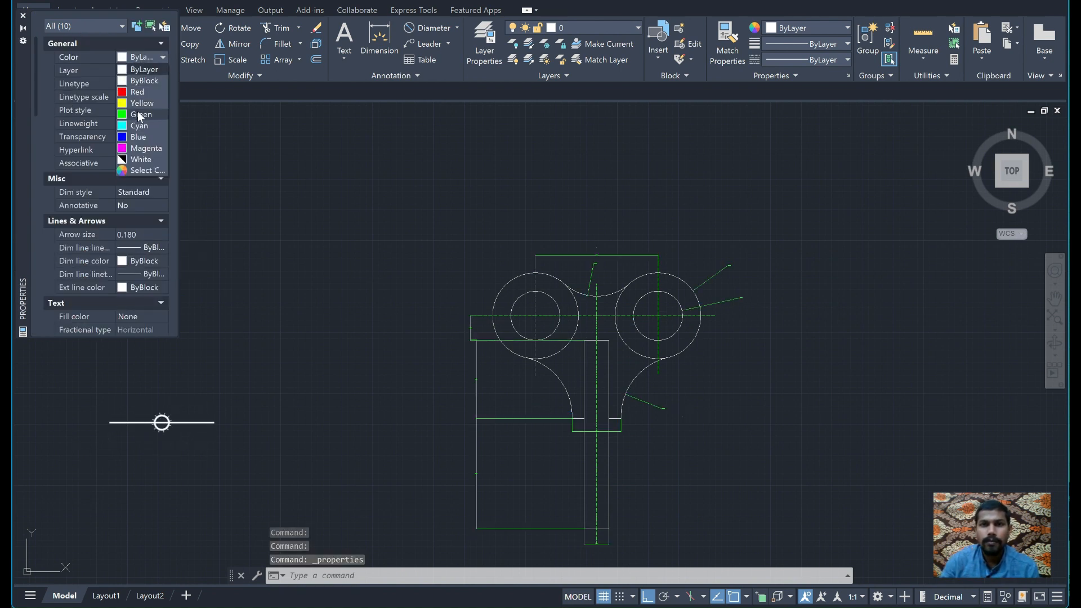
click(142, 170)
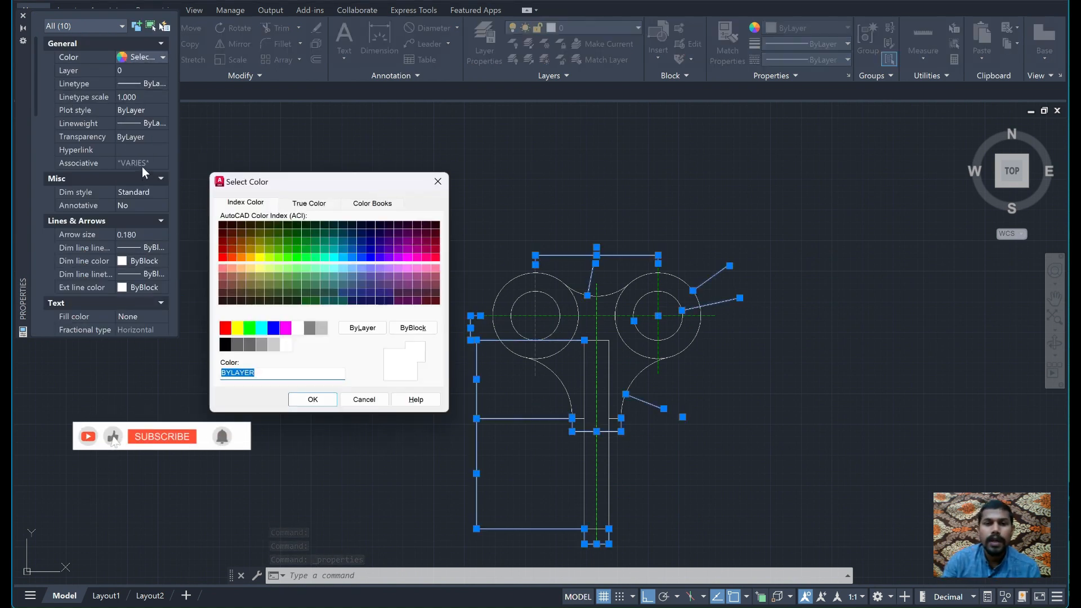
click(243, 258)
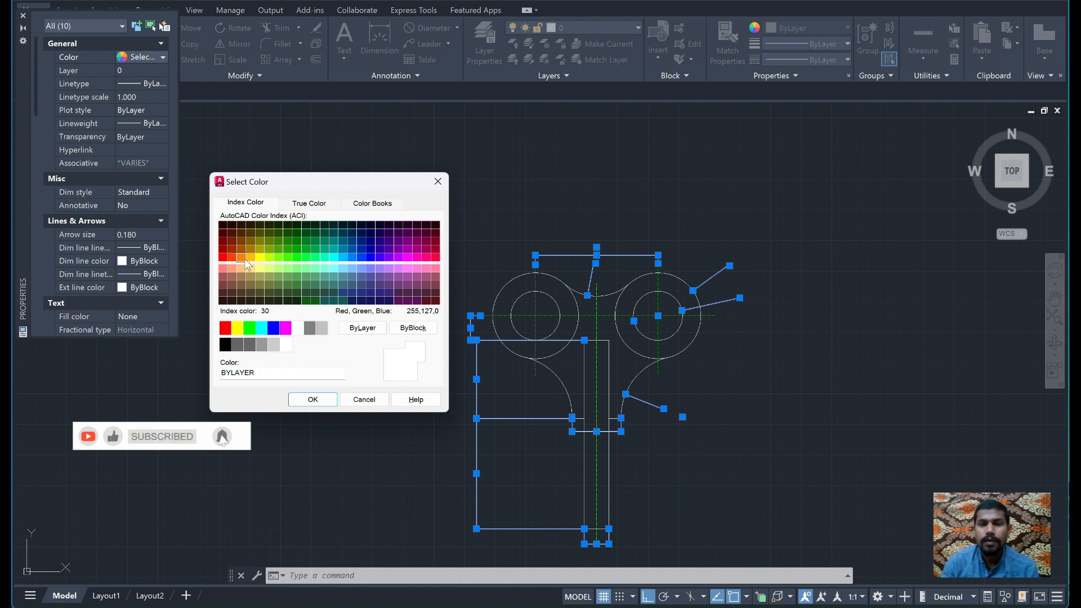
click(324, 402)
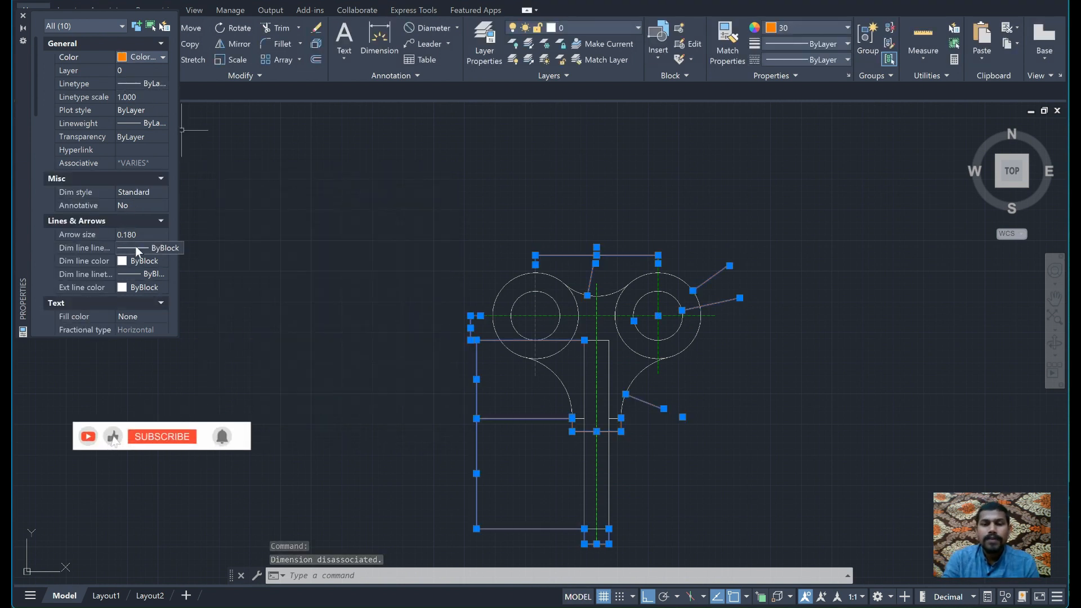
- Set the arrow size of the selected dimensions to 4
click(139, 230)
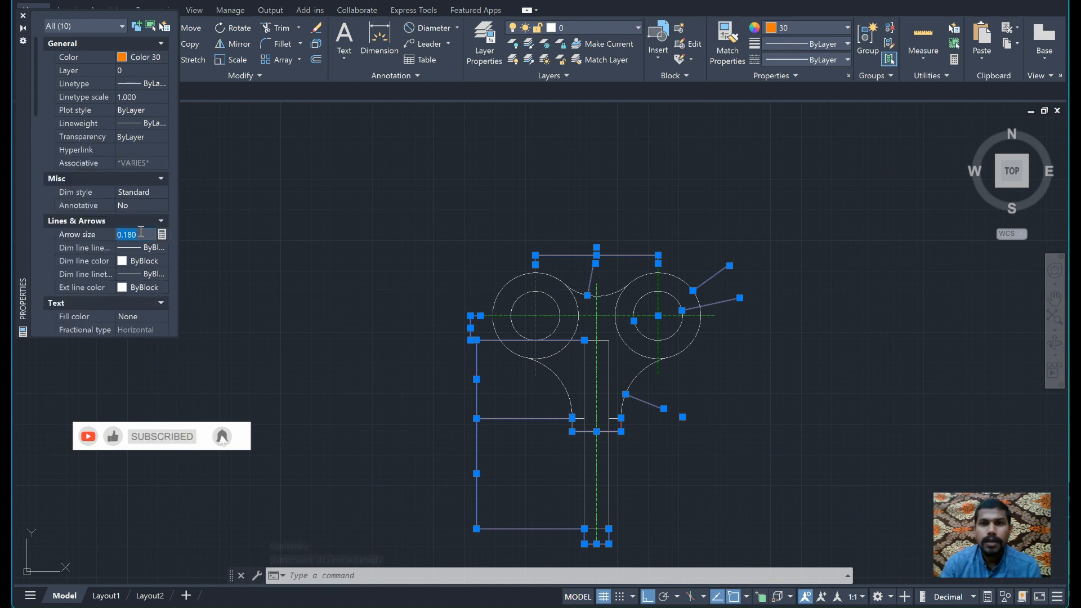
text(3)
key(Return)
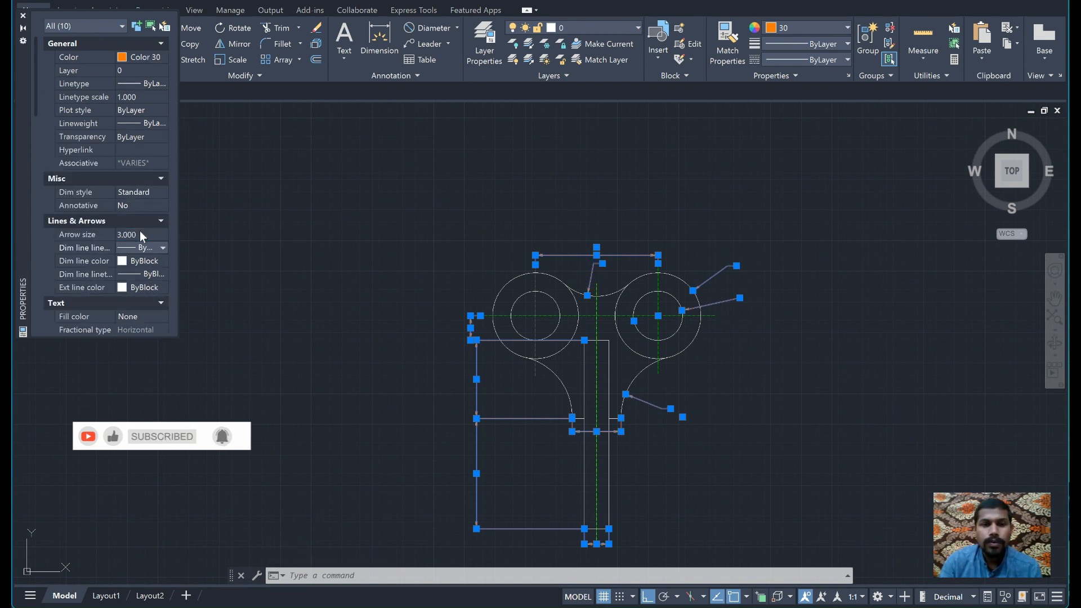
click(140, 233)
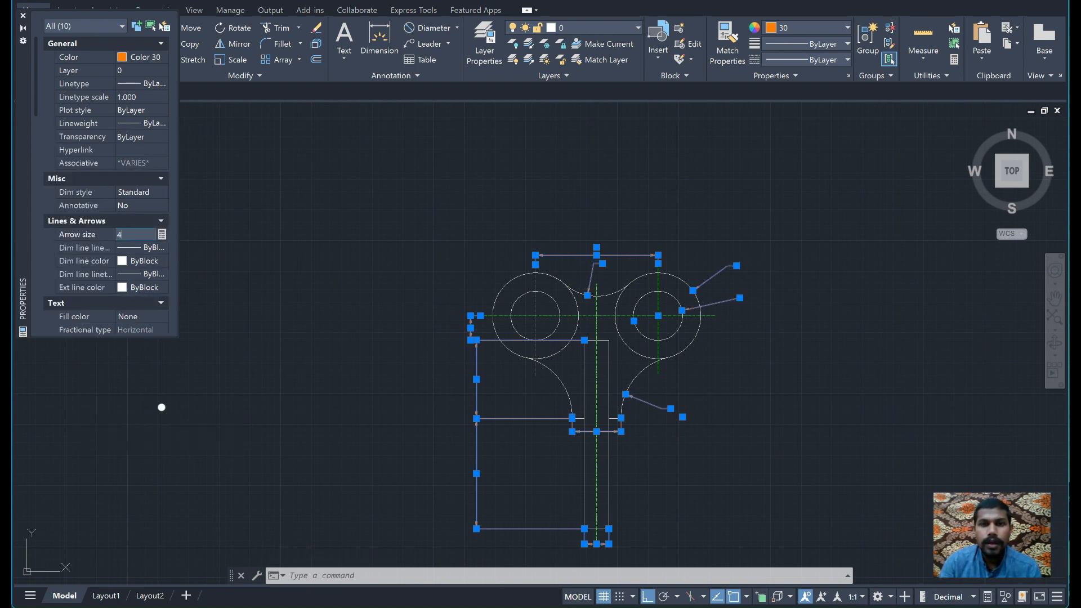
key(Return)
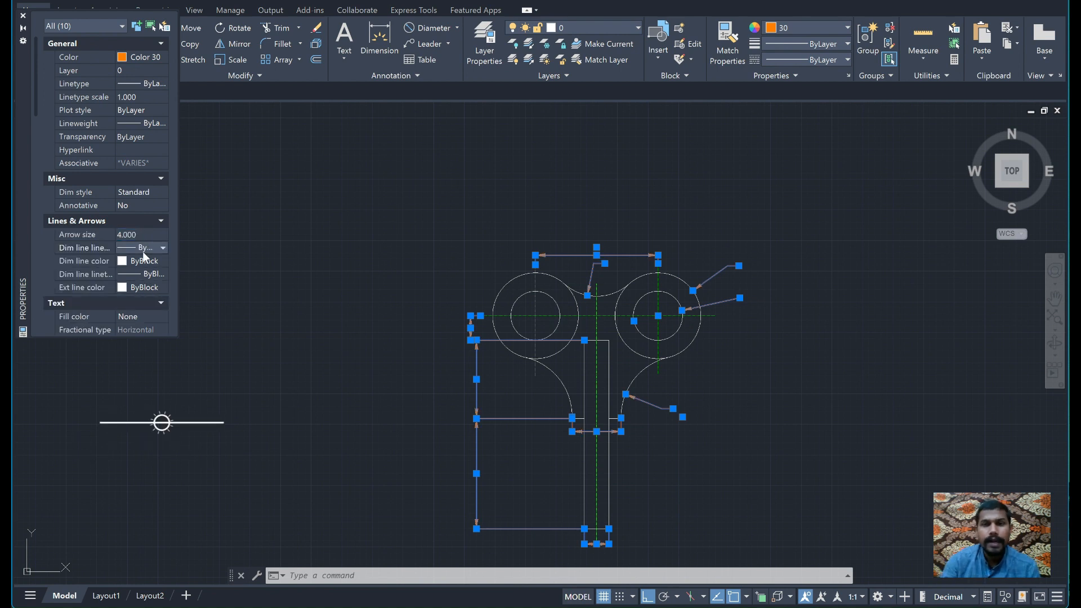
- Set the text height of the selected dimensions to 3, then close their properties and clear the selection
scroll(143, 284, down, 3)
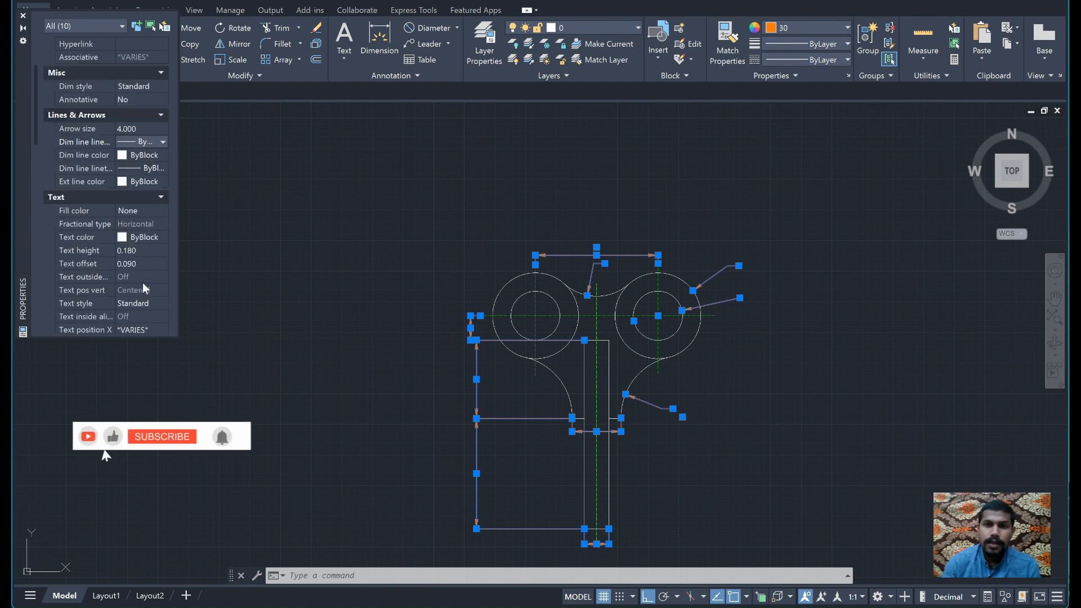
click(135, 250)
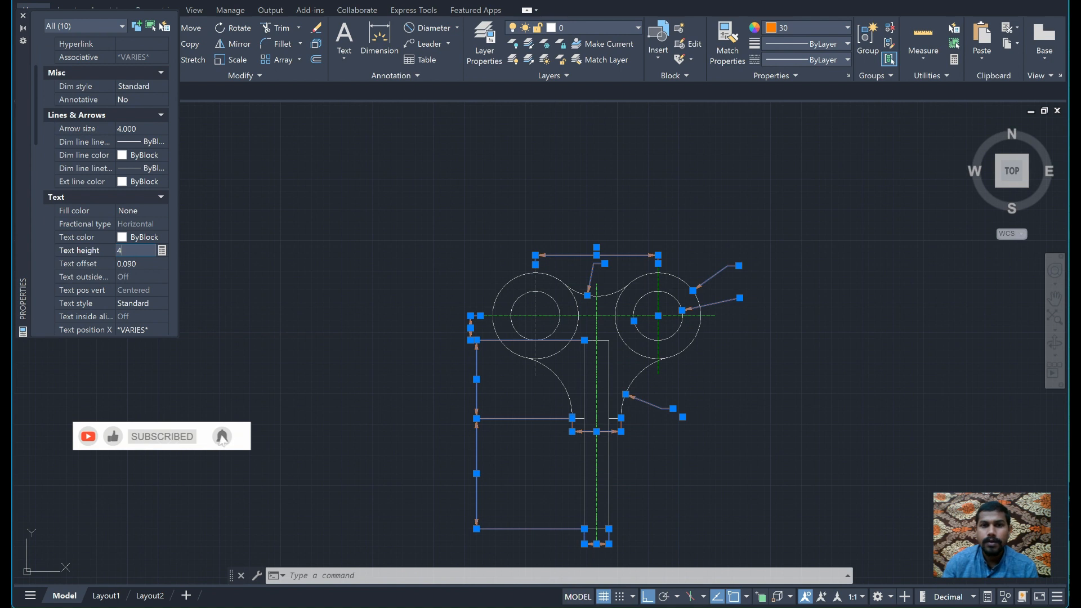
key(Return)
click(137, 252)
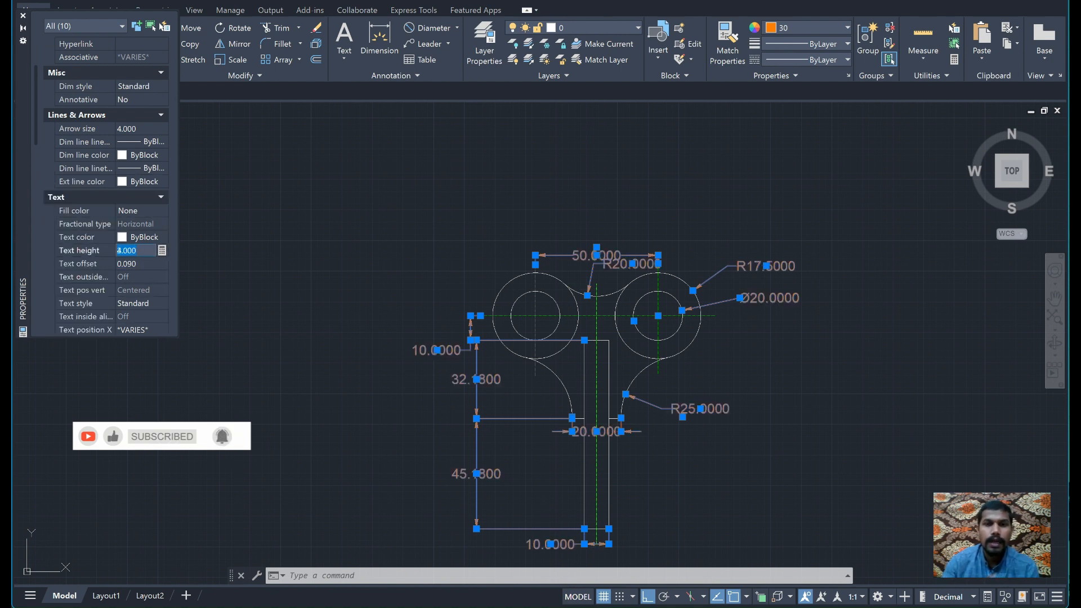
text(3)
key(Return)
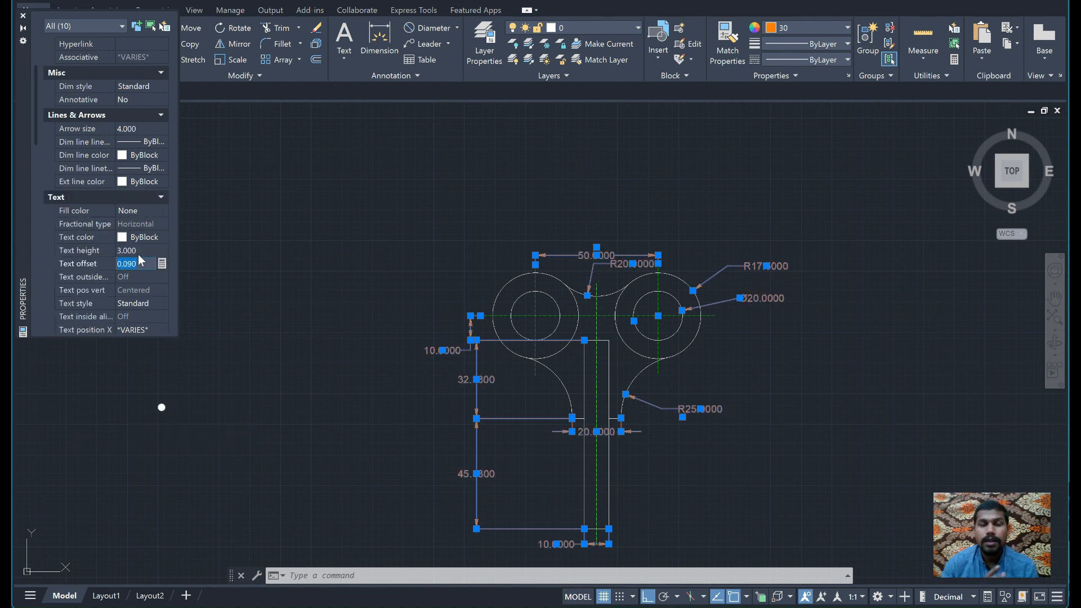
click(23, 15)
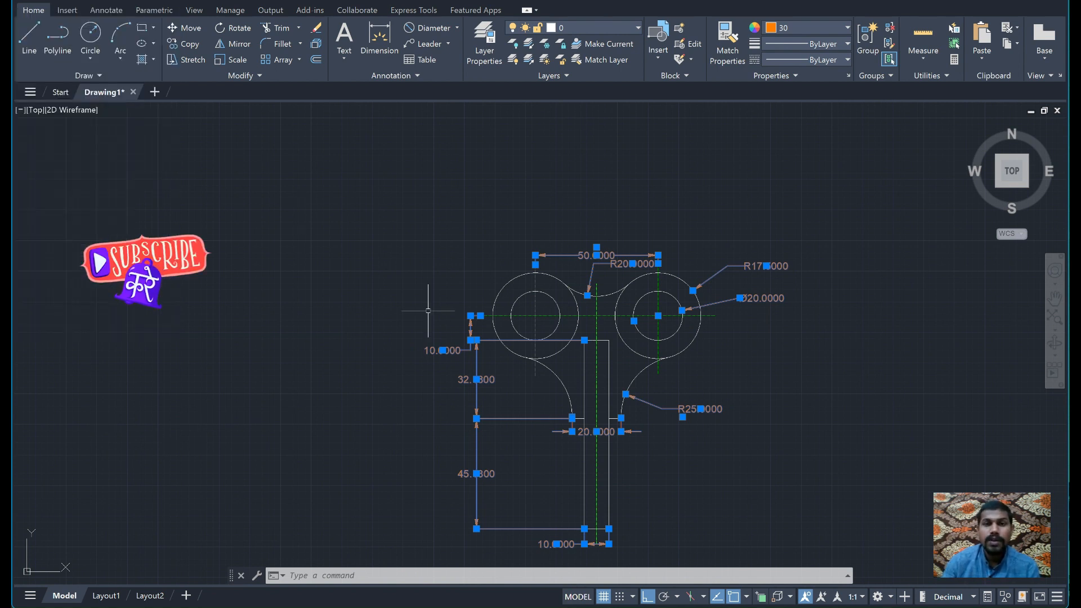
key(Escape)
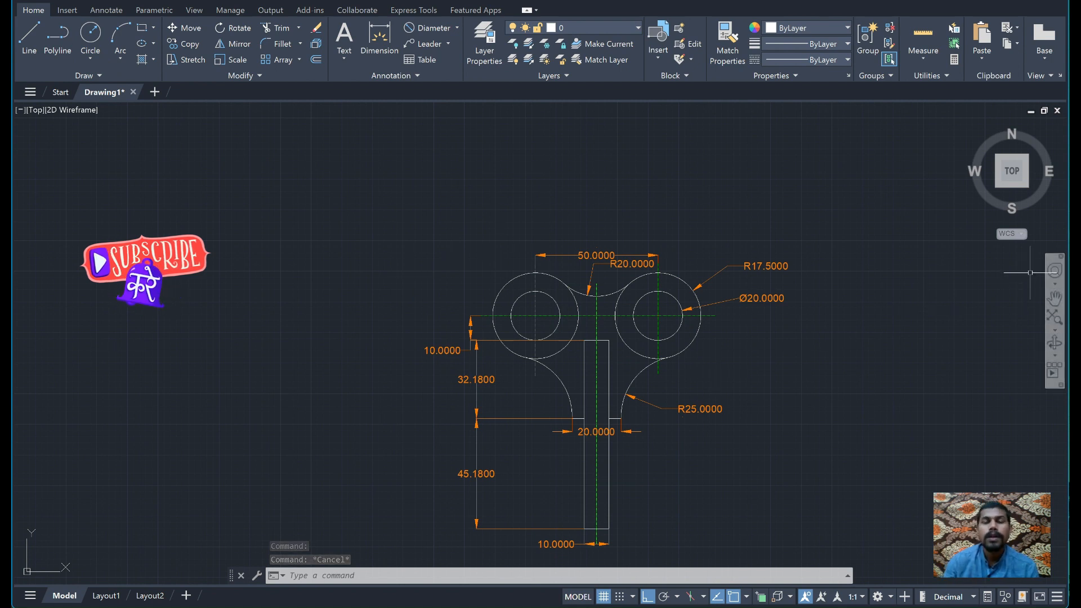
- Examine the whole dimensioned key drawing, checking the text and arrows of every dimension
click(1054, 298)
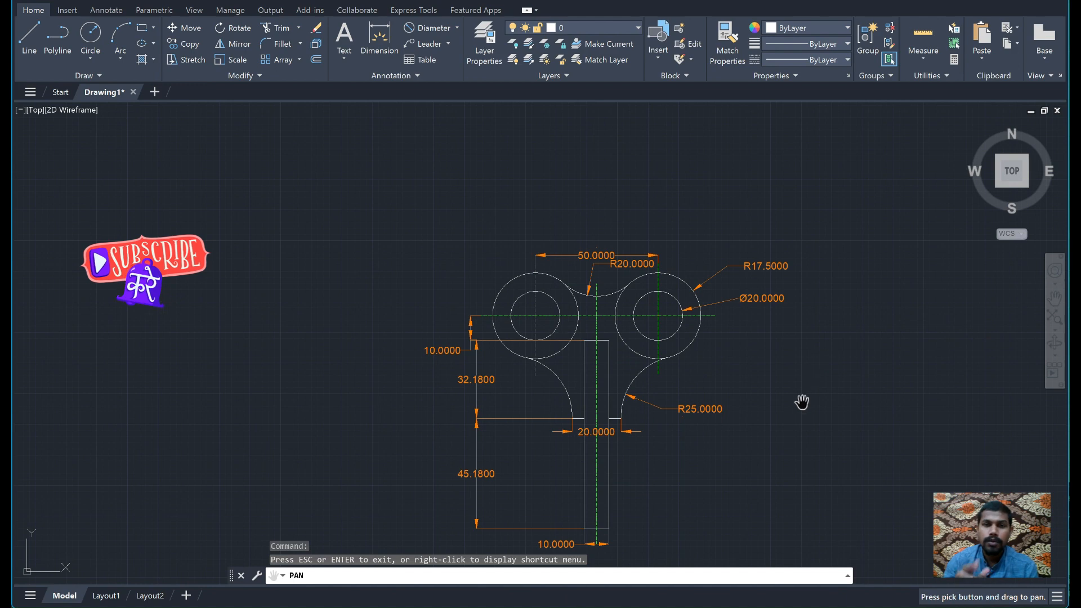
drag(802, 402, 740, 330)
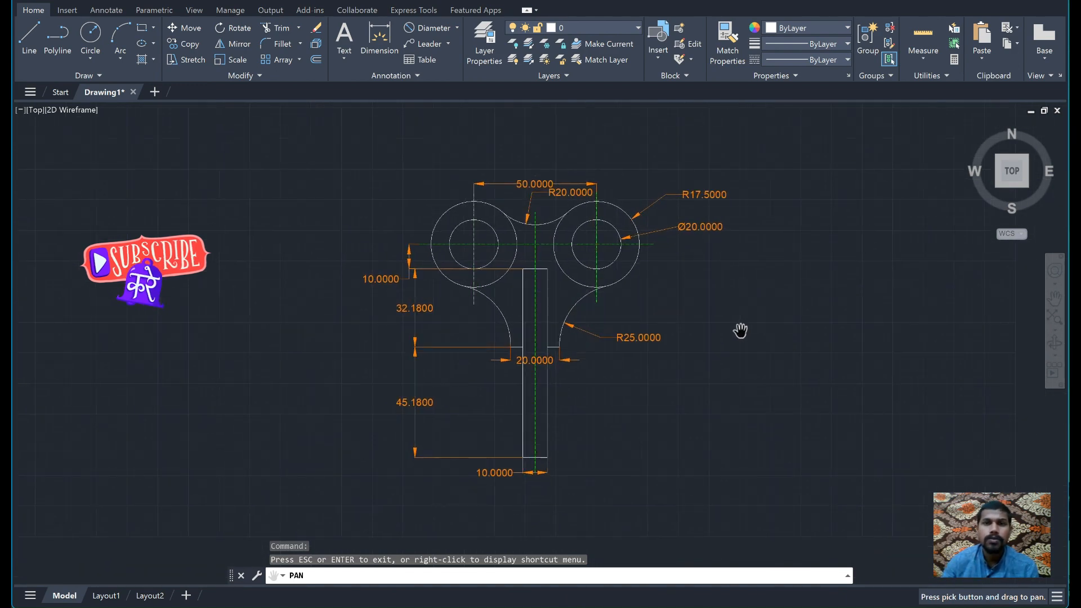
scroll(740, 330, up, 4)
scroll(721, 347, up, 2)
scroll(722, 346, down, 8)
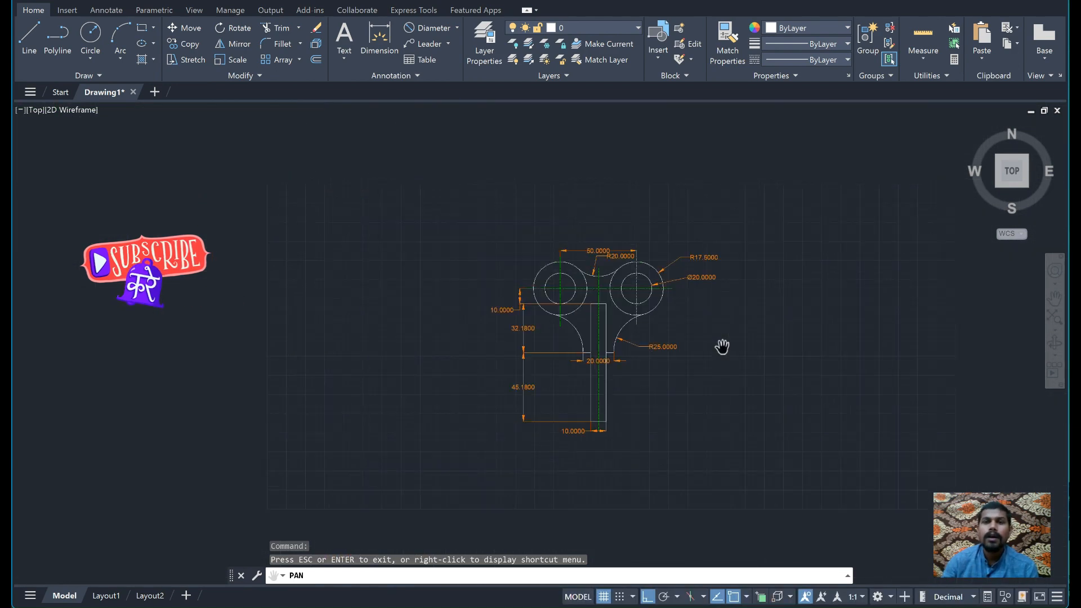
scroll(723, 347, down, 2)
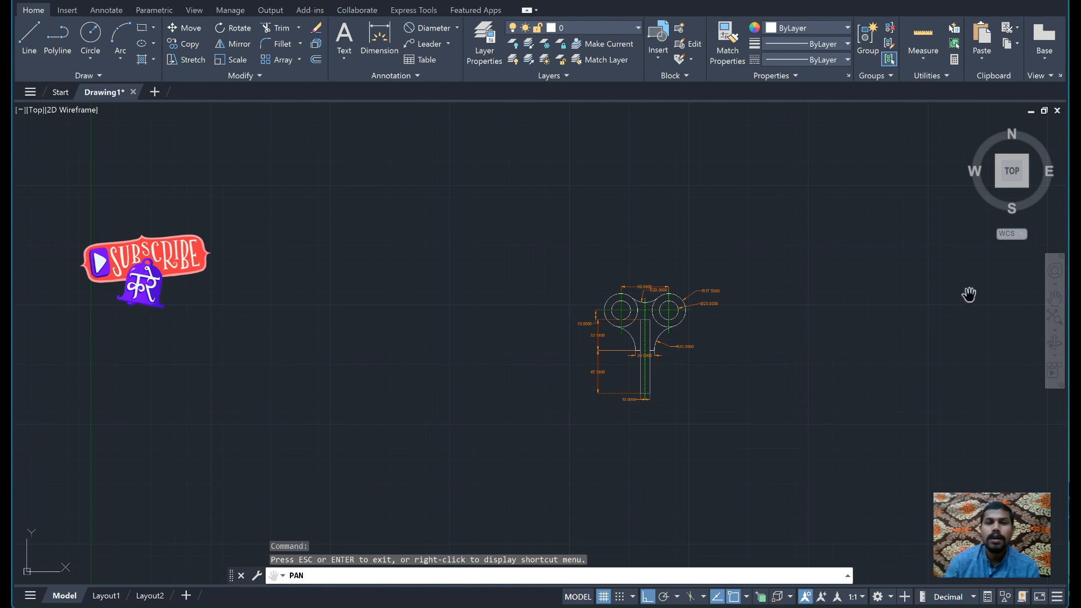
click(1054, 318)
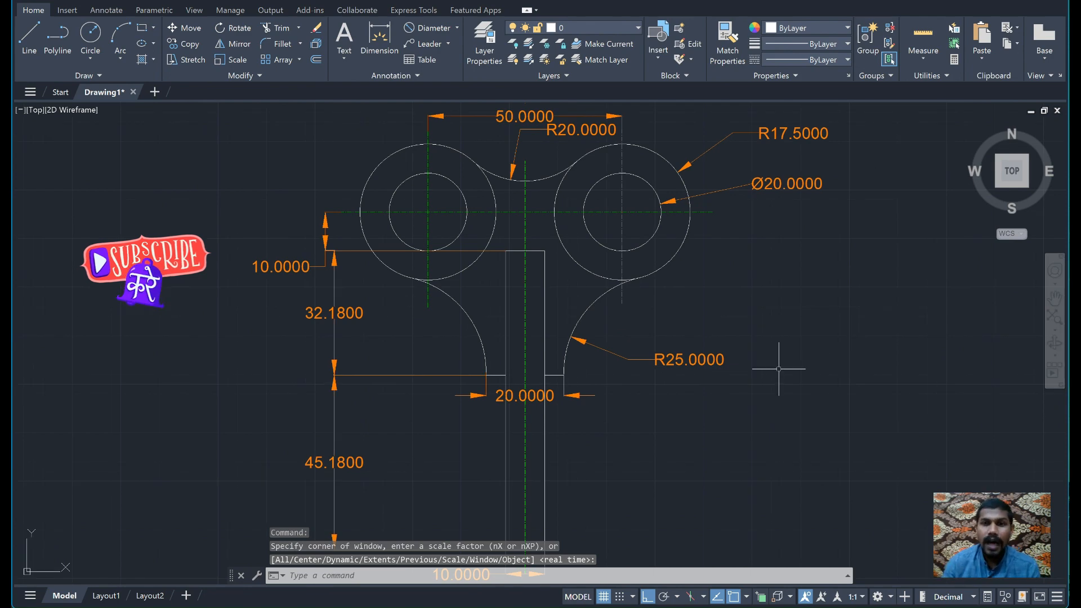
scroll(779, 363, down, 3)
scroll(779, 366, up, 3)
scroll(778, 369, down, 2)
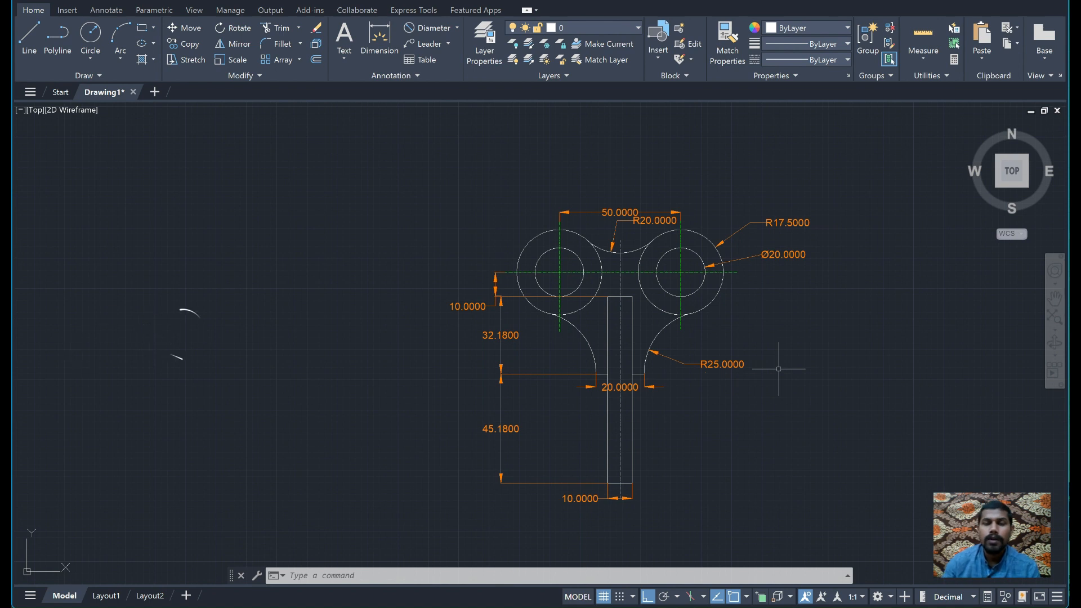
scroll(779, 369, up, 2)
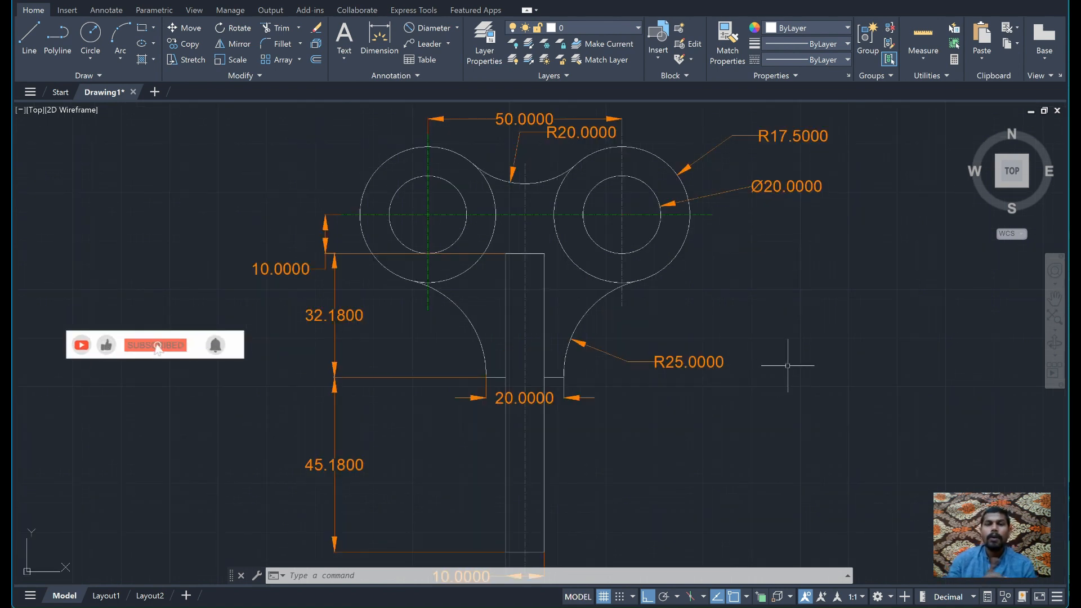
scroll(788, 365, down, 2)
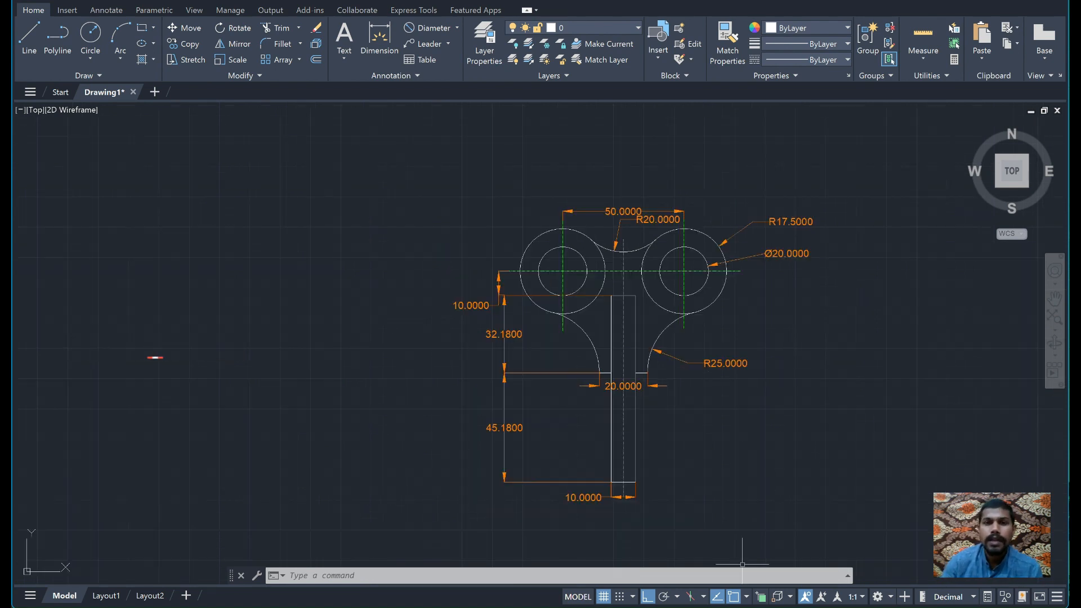
- Compare with the reference image and try to move the 50 mm center-distance dimension higher, clear of the R20 dimension text
click(702, 607)
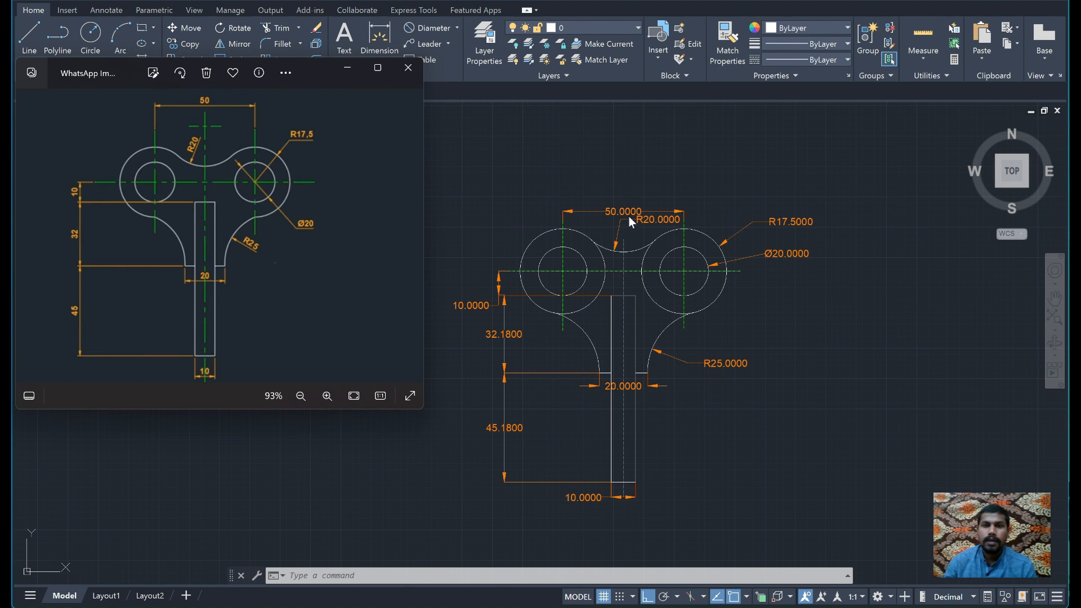
click(605, 213)
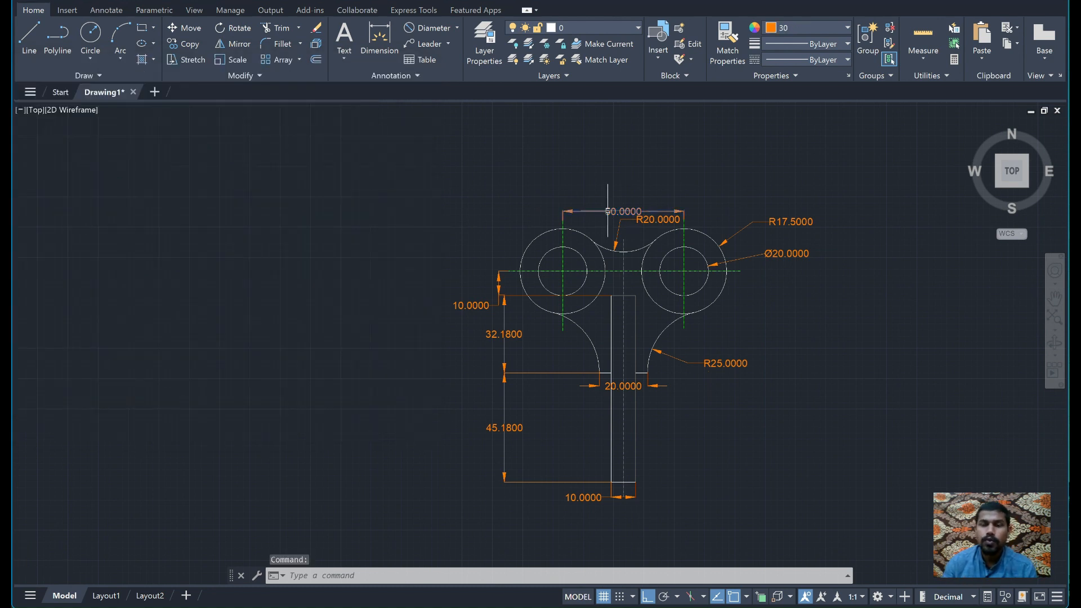
click(607, 212)
click(623, 212)
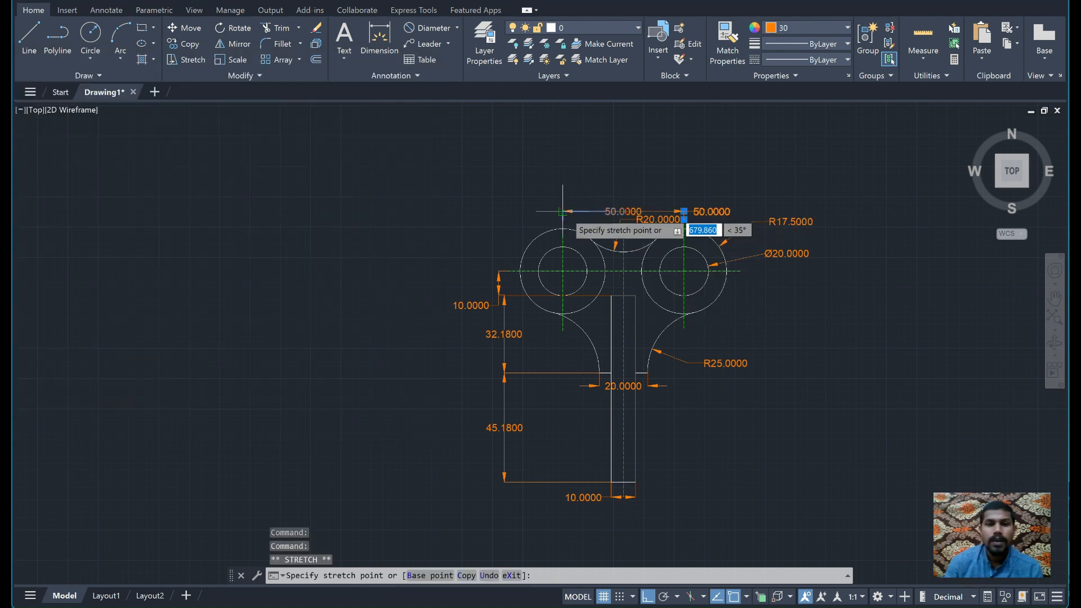
click(612, 192)
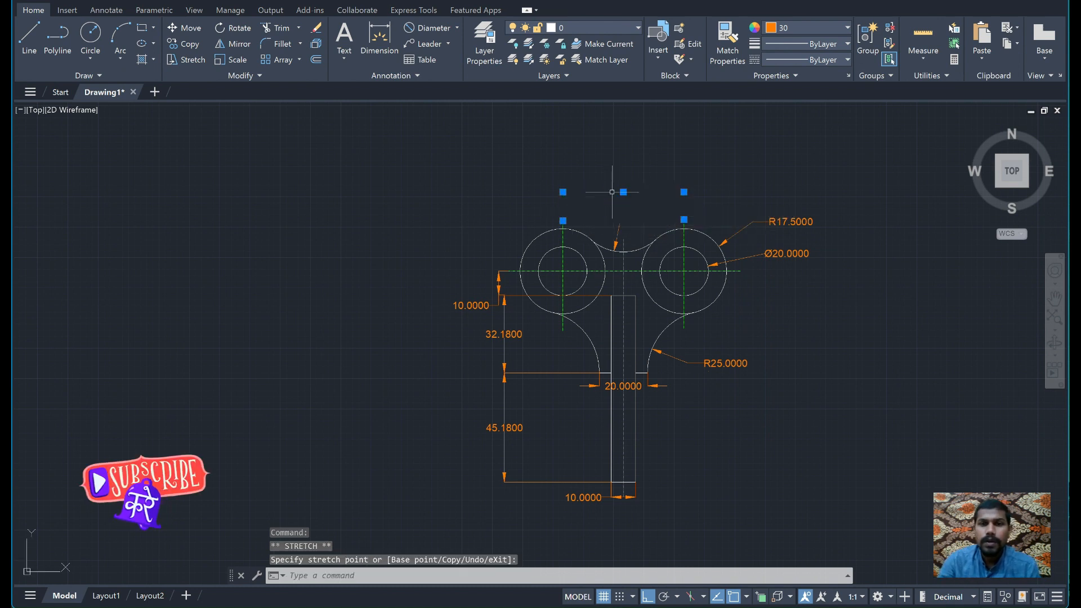
click(573, 143)
key(Escape)
key(Escape)
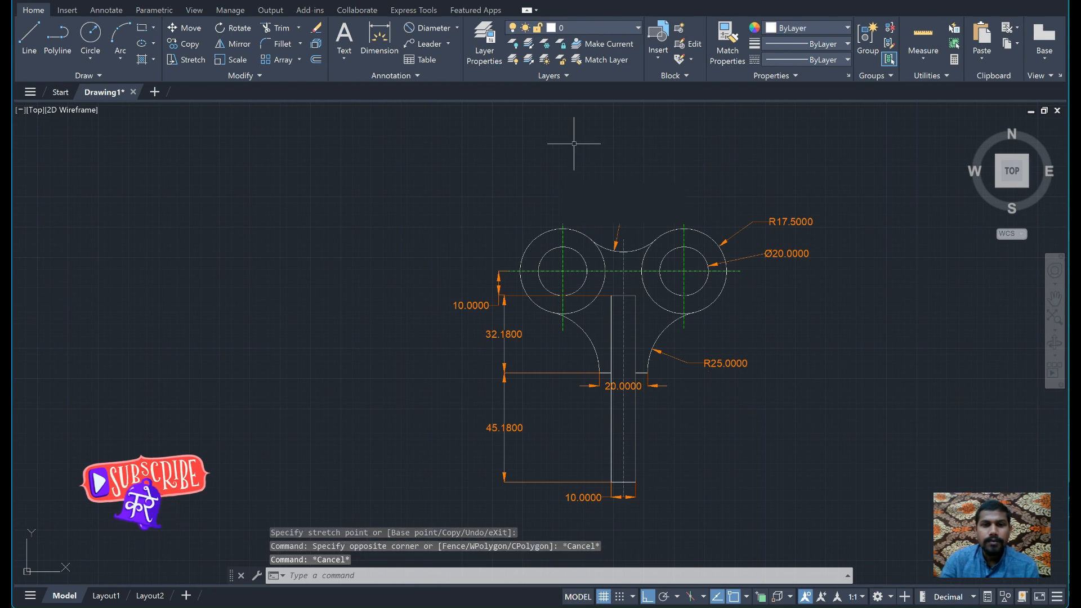
- Undo the last grip move of the 50 mm center-distance dimension above the two circles
click(580, 207)
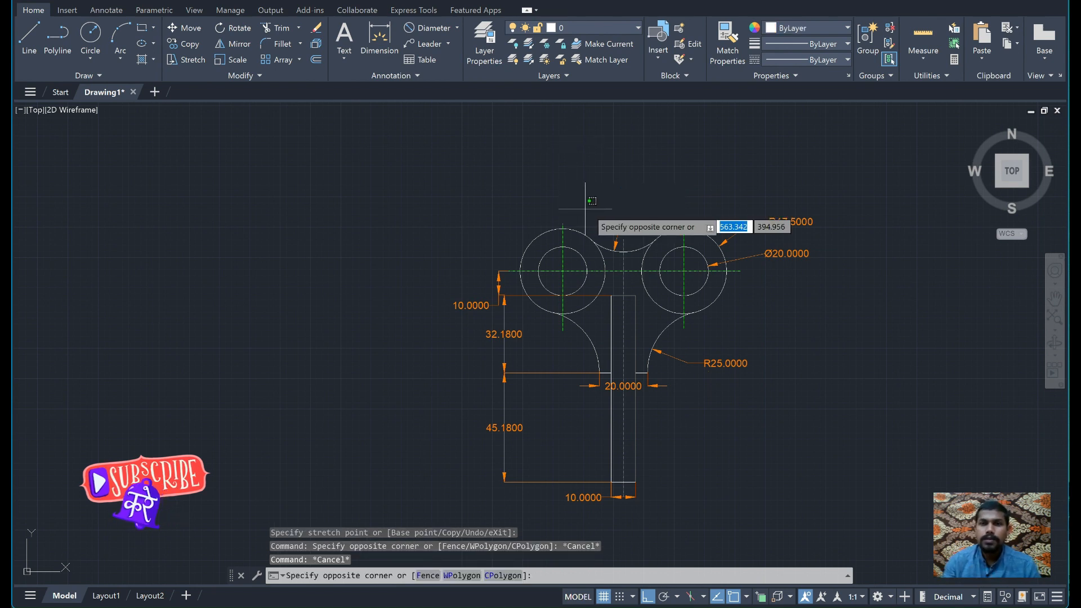
click(627, 199)
click(576, 199)
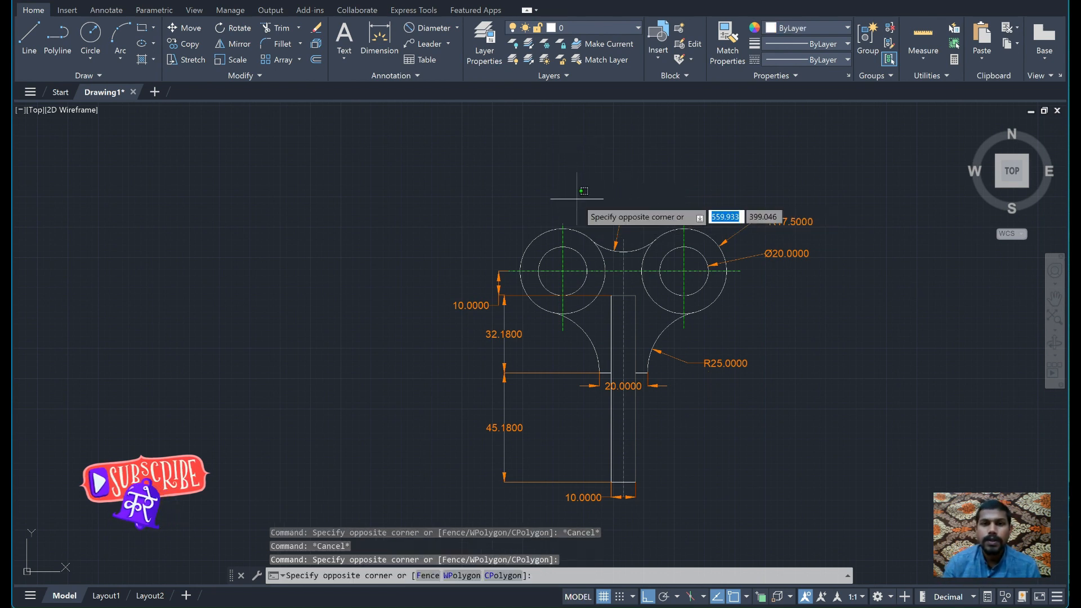
key(ctrl+z)
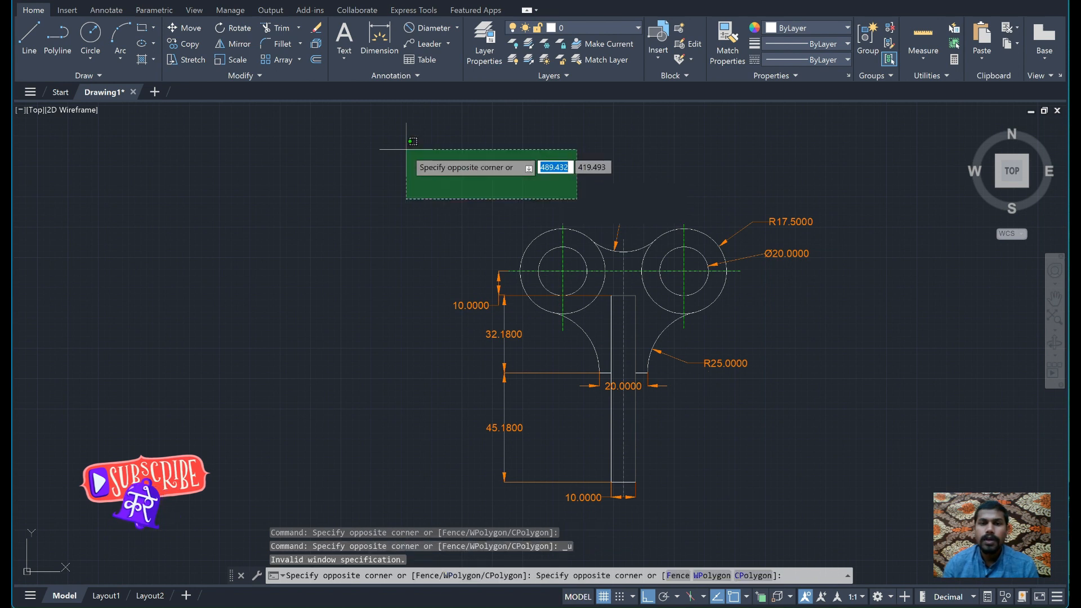
key(ctrl+z)
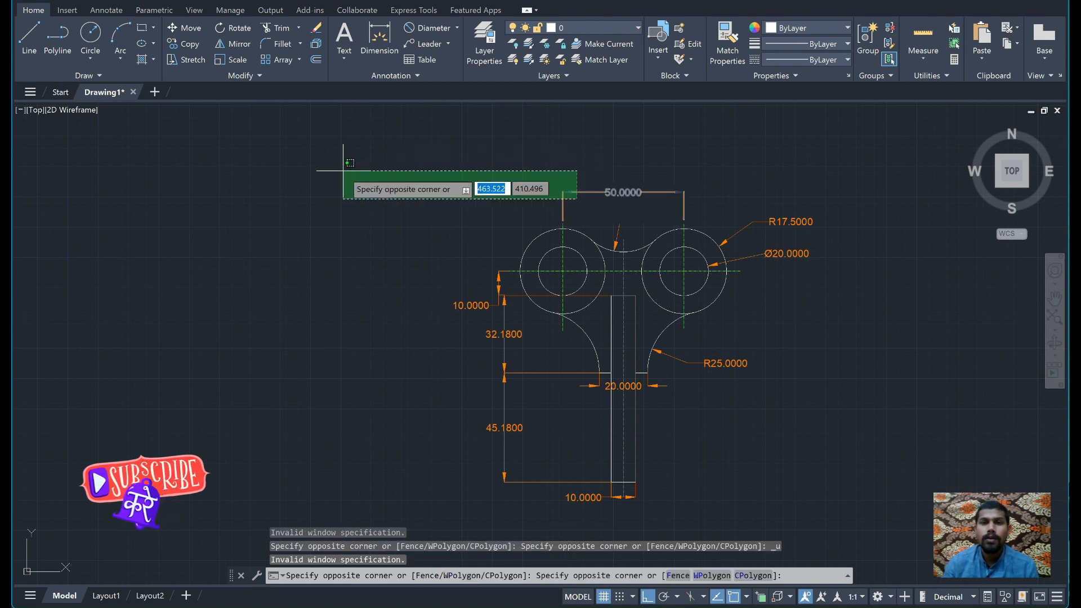
click(347, 169)
key(Escape)
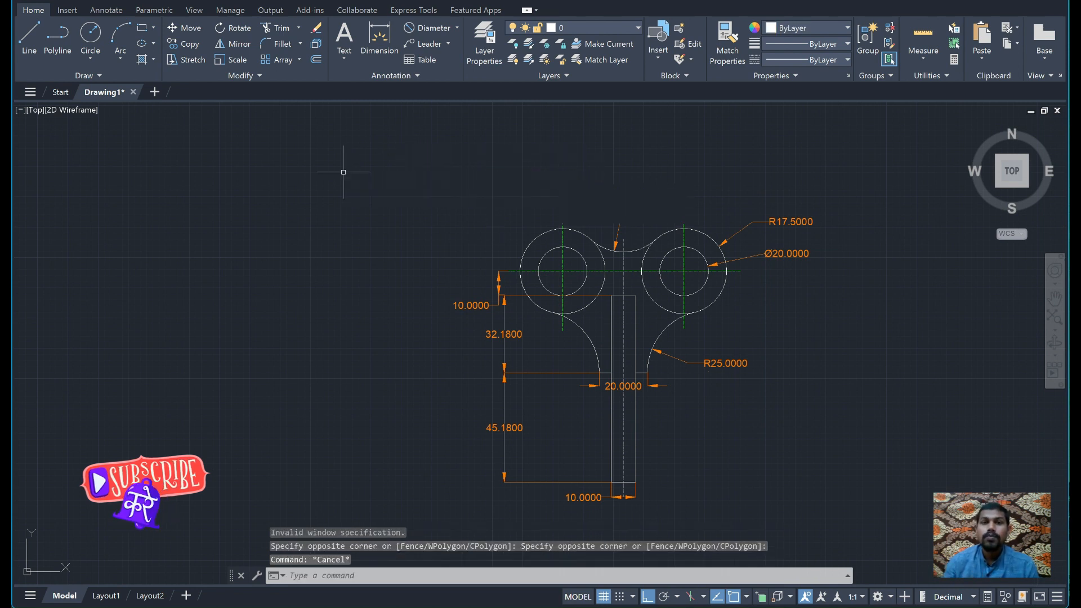
key(ctrl+z)
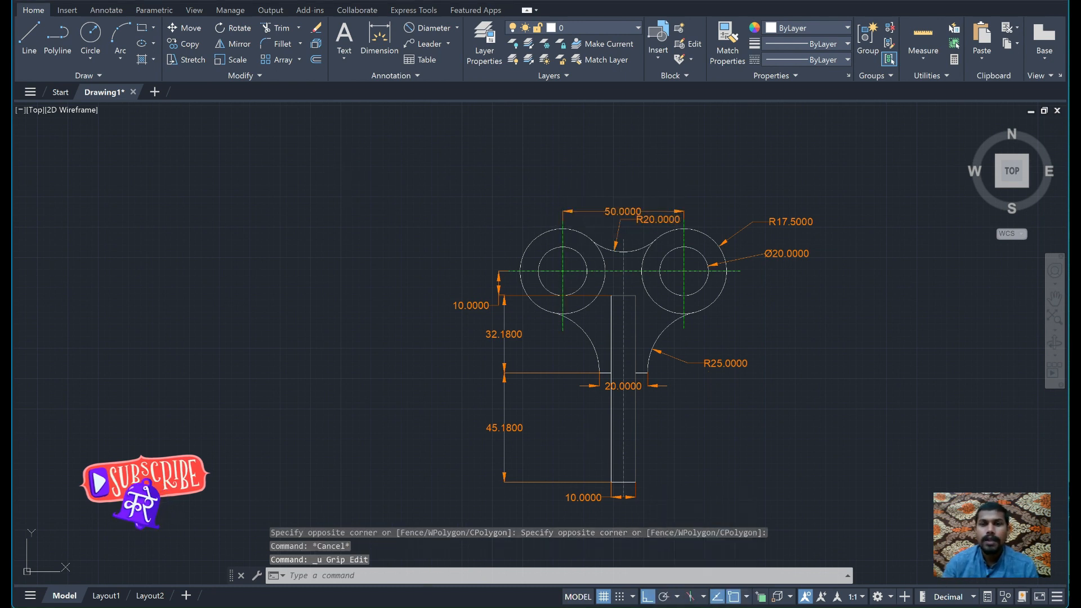
- Compare the finished key drawing with the reference image, then minimize the image
key(alt+Tab)
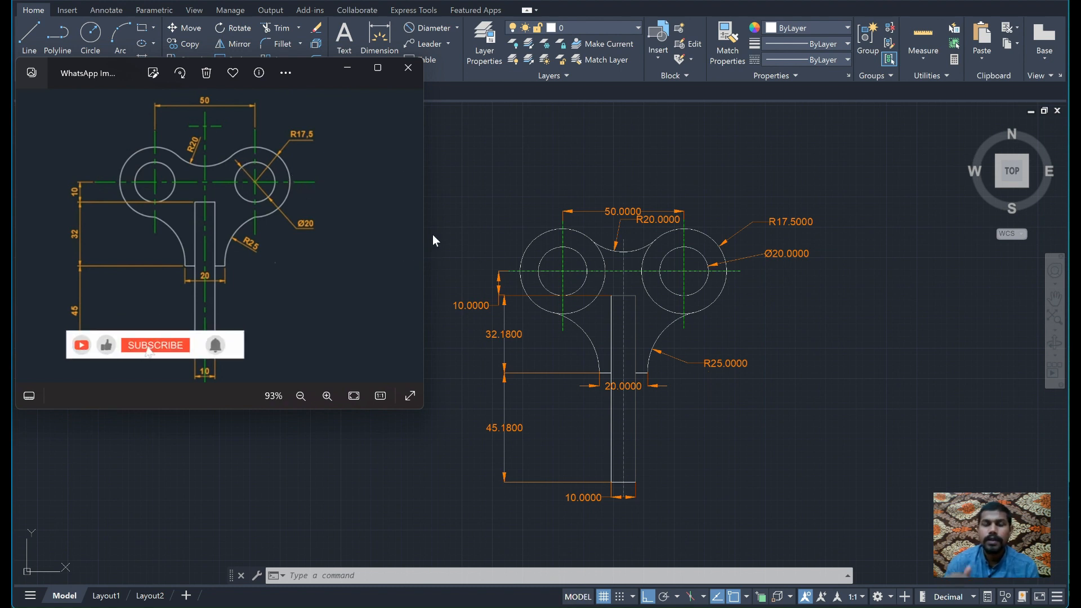
click(347, 68)
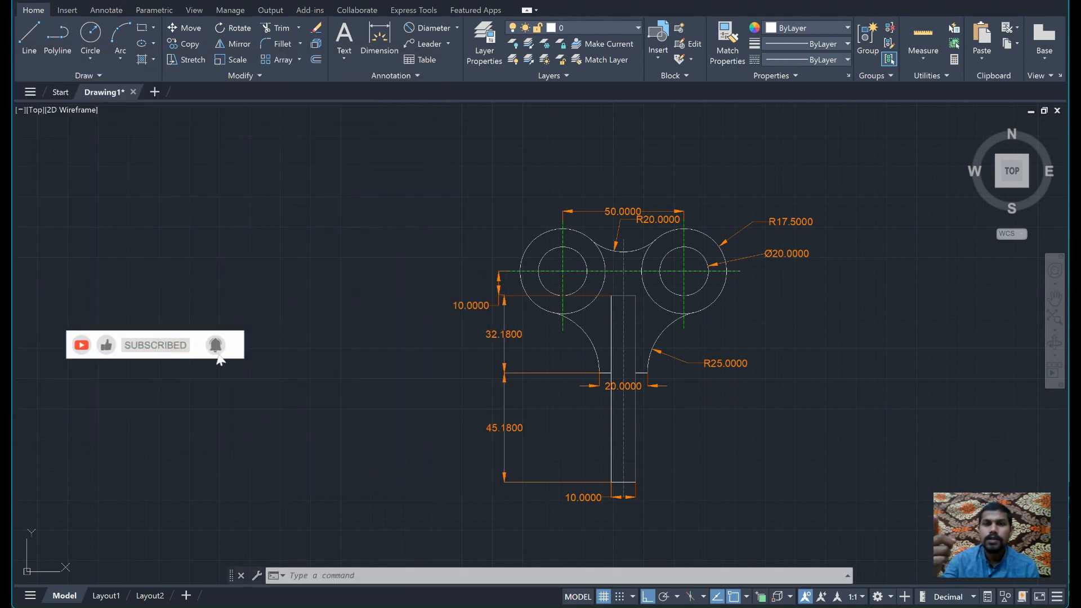